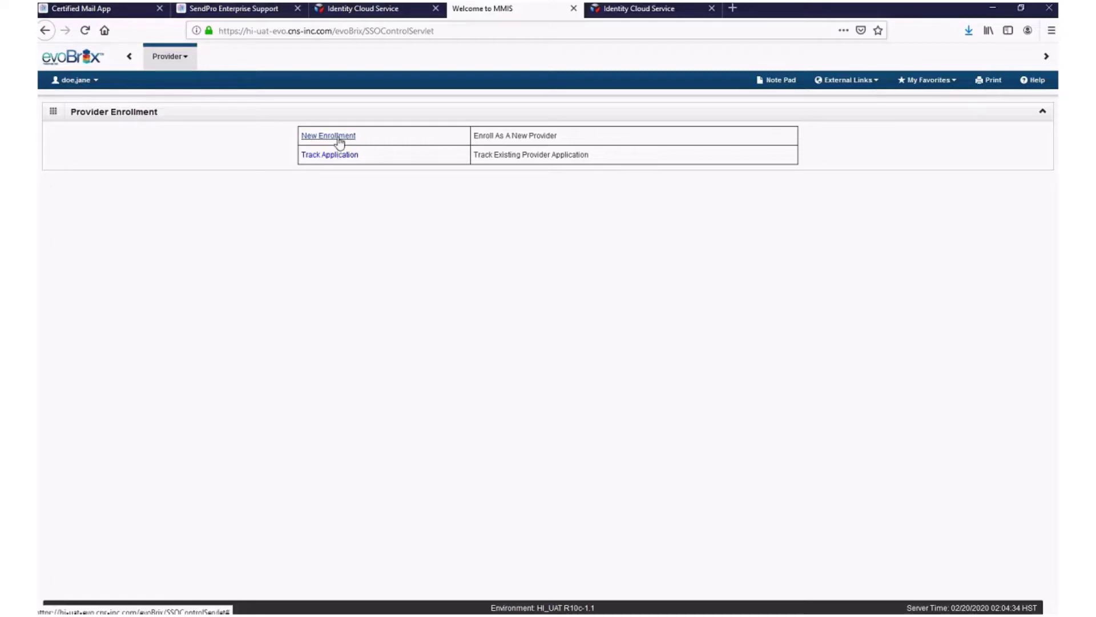
Step: Start a new provider enrollment, then prepare to enter the Med-QUEST HOKU web address
{"action": "left_click", "coordinate": [339, 139]}
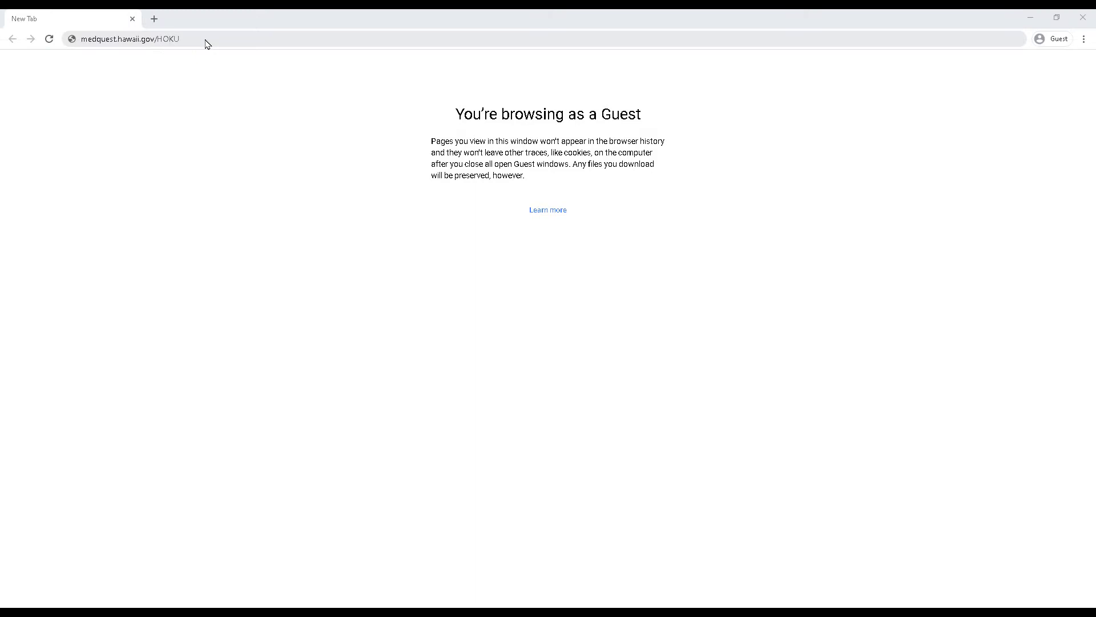
{"action": "left_click", "coordinate": [205, 39]}
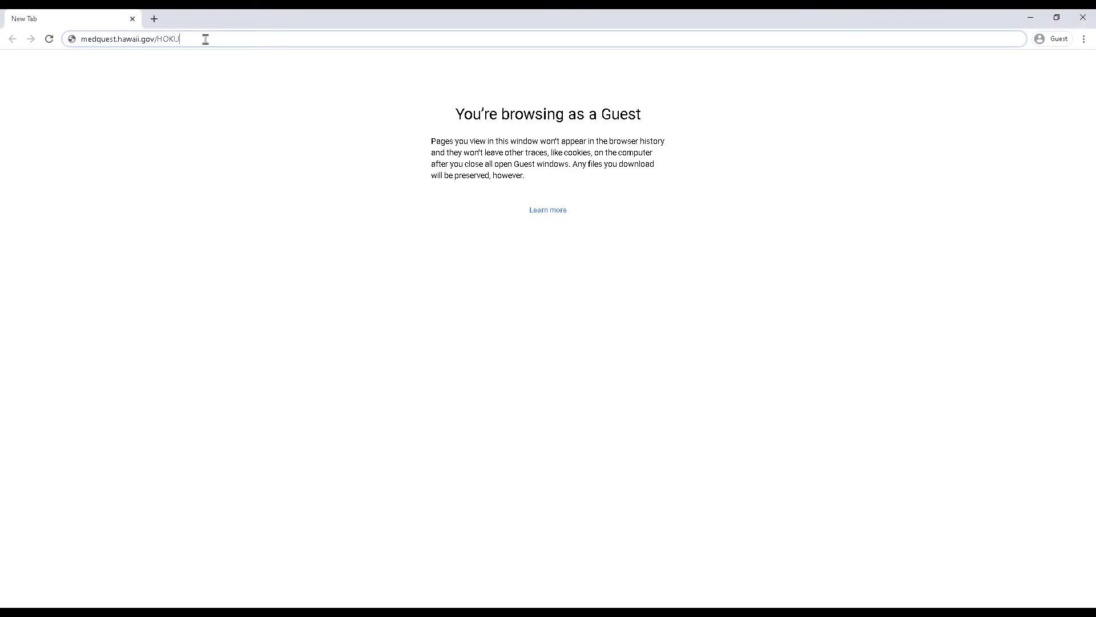
Step: Load medquest.hawaii.gov/HOKU and read the HOKU Waves and Provider Enrollment Type PDF from Resources
{"action": "key", "text": "Return"}
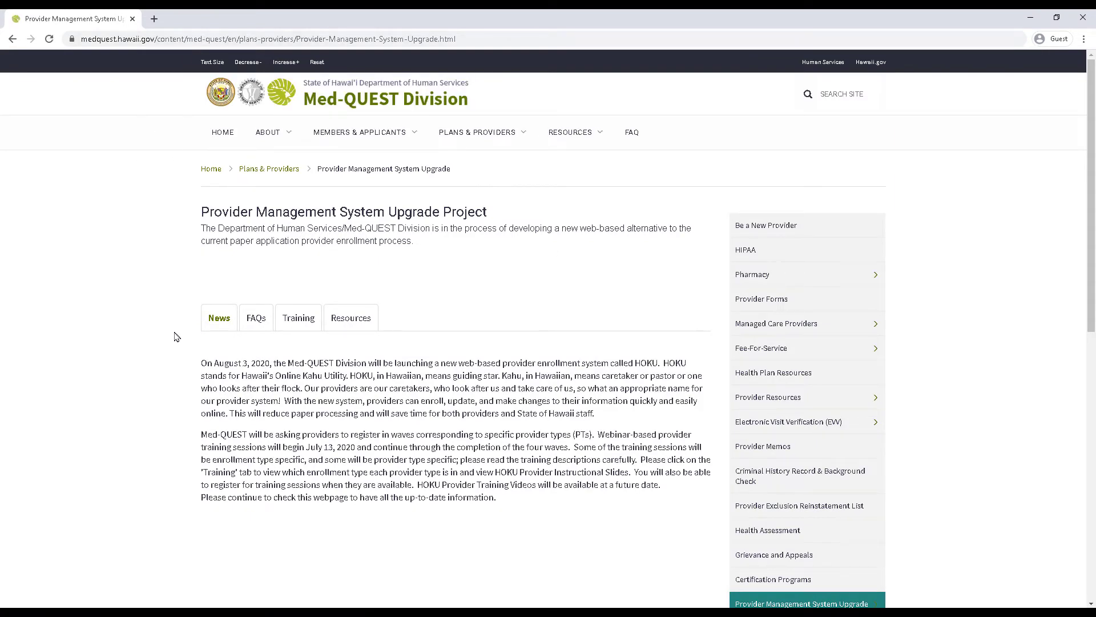
{"action": "left_click", "coordinate": [347, 323]}
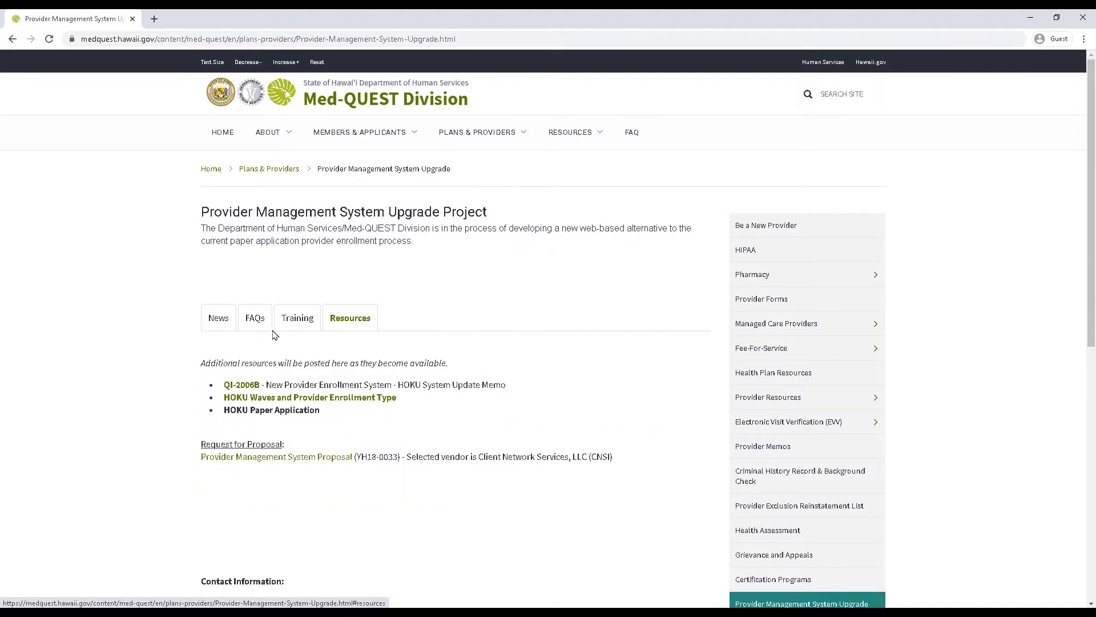
{"action": "left_click", "coordinate": [237, 400]}
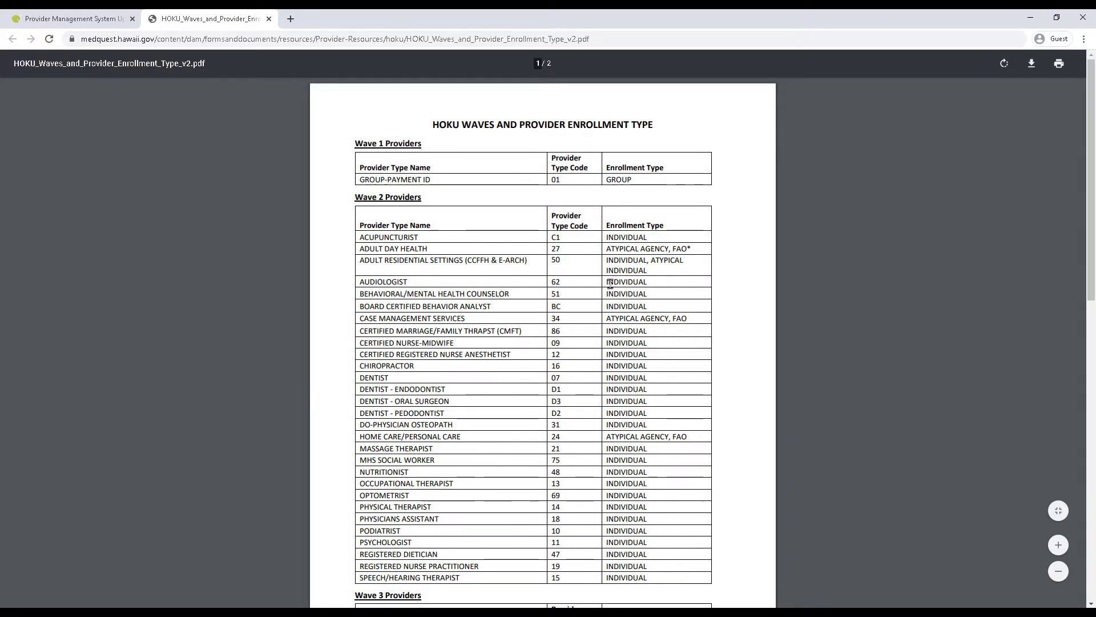
{"action": "scroll", "coordinate": [604, 345], "scroll_direction": "down", "scroll_amount": 4}
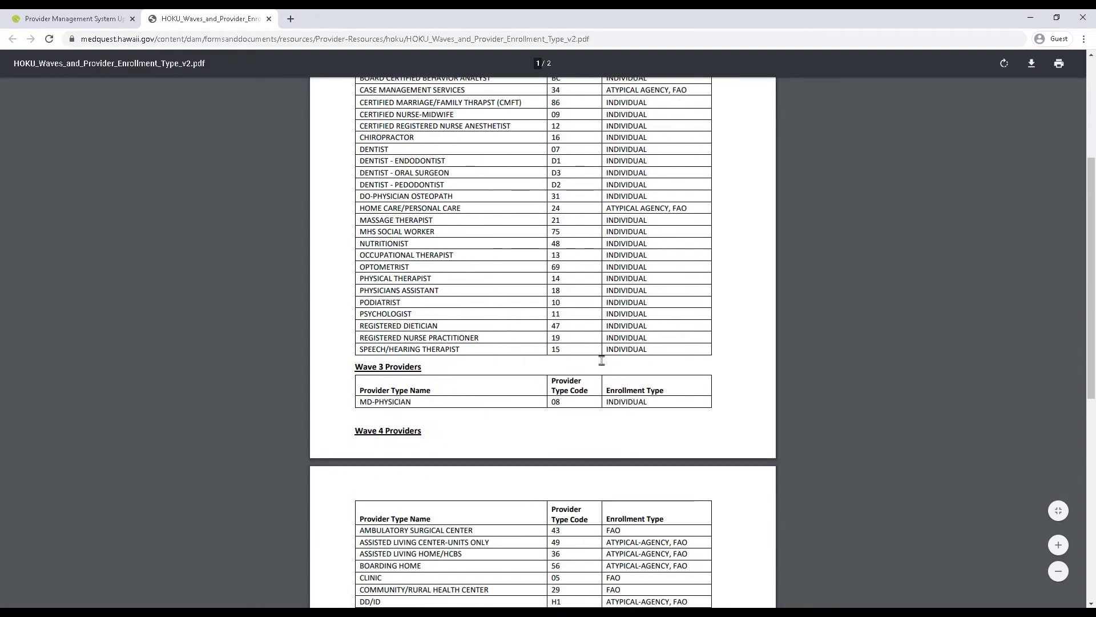
{"action": "scroll", "coordinate": [602, 360], "scroll_direction": "down", "scroll_amount": 7}
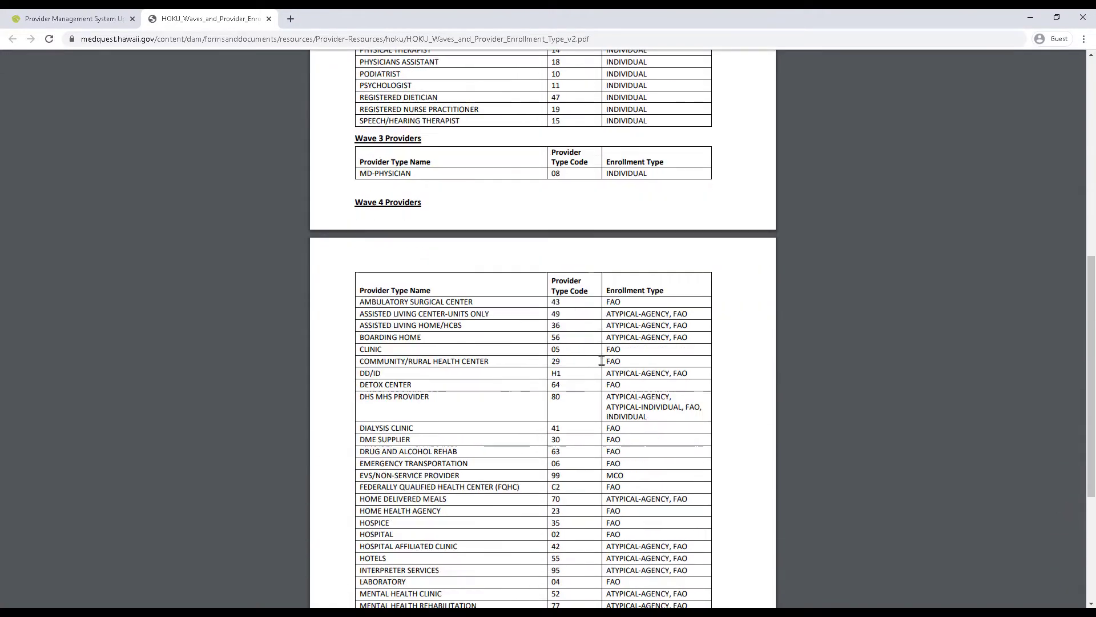
{"action": "scroll", "coordinate": [602, 360], "scroll_direction": "down", "scroll_amount": 2}
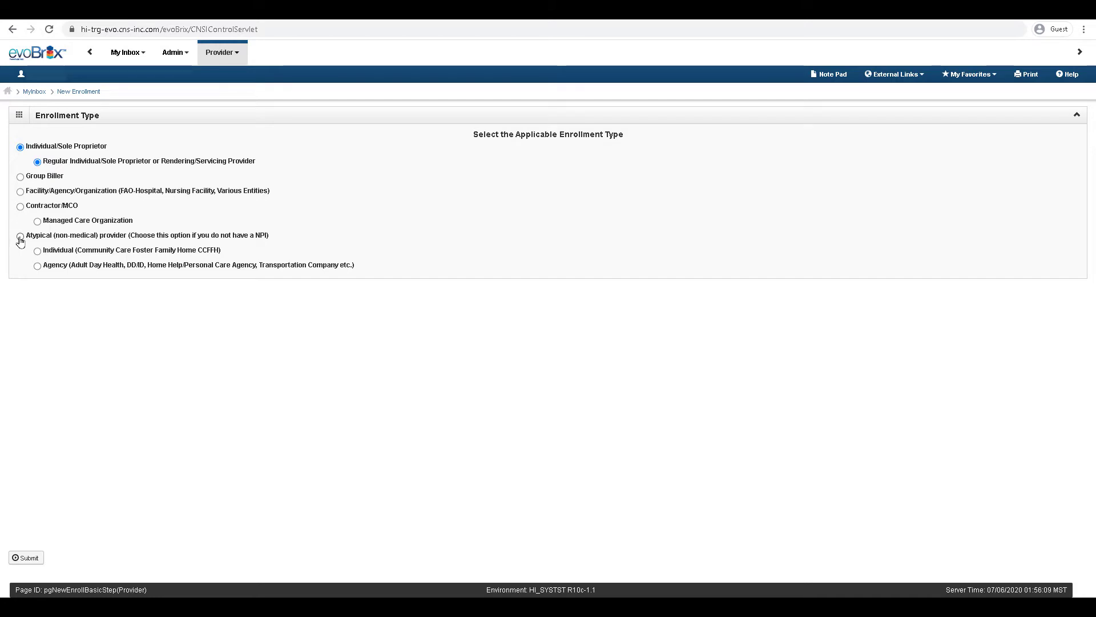
Step: Choose the Atypical (non-medical) Individual enrollment type, submit it, and begin the first name
{"action": "left_click", "coordinate": [20, 237]}
{"action": "left_click", "coordinate": [31, 563]}
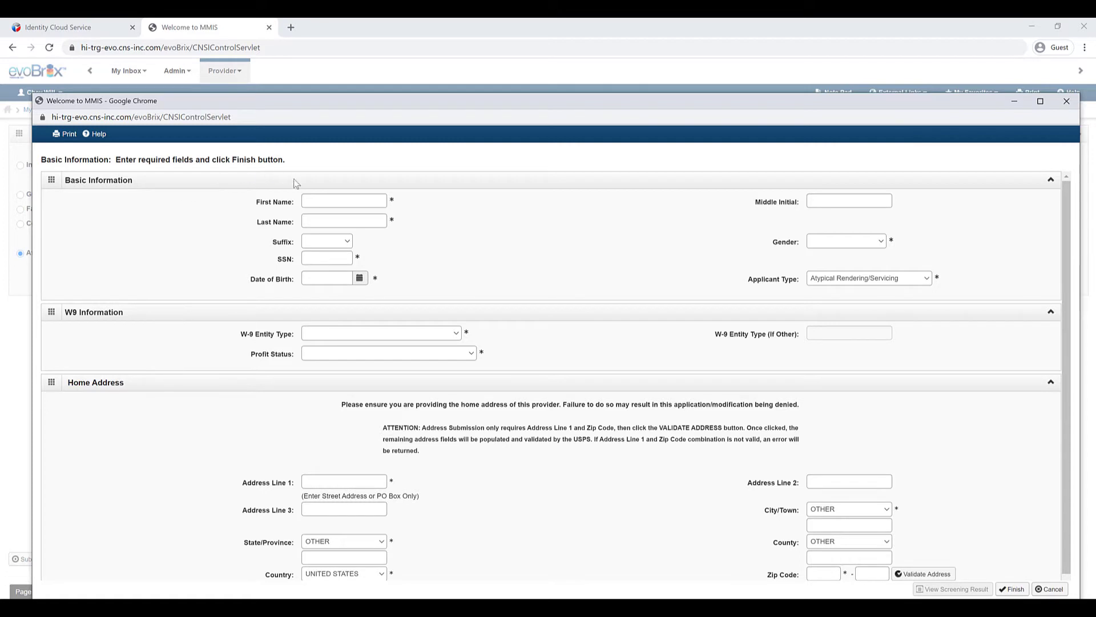
{"action": "left_click", "coordinate": [314, 201]}
Step: Enter placeholder name FIRST LAST, gender Male, the SSN and the date of birth
{"action": "type", "text": "FIRST"}
{"action": "left_click", "coordinate": [319, 220]}
{"action": "type", "text": "LAST"}
{"action": "left_click", "coordinate": [874, 242]}
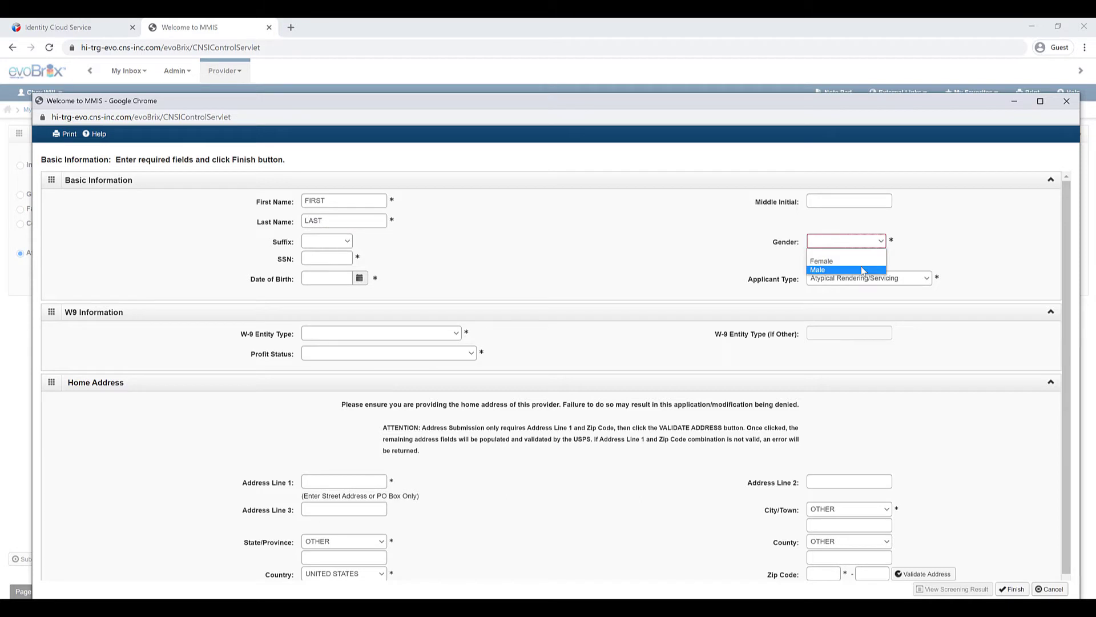
{"action": "left_click", "coordinate": [861, 268]}
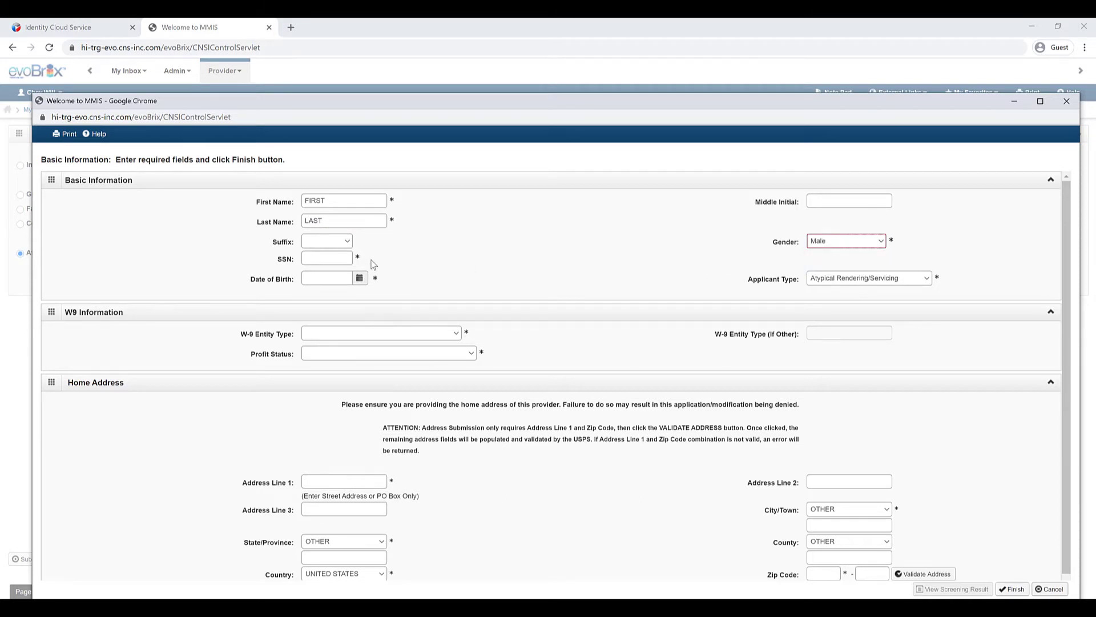
{"action": "left_click", "coordinate": [338, 258]}
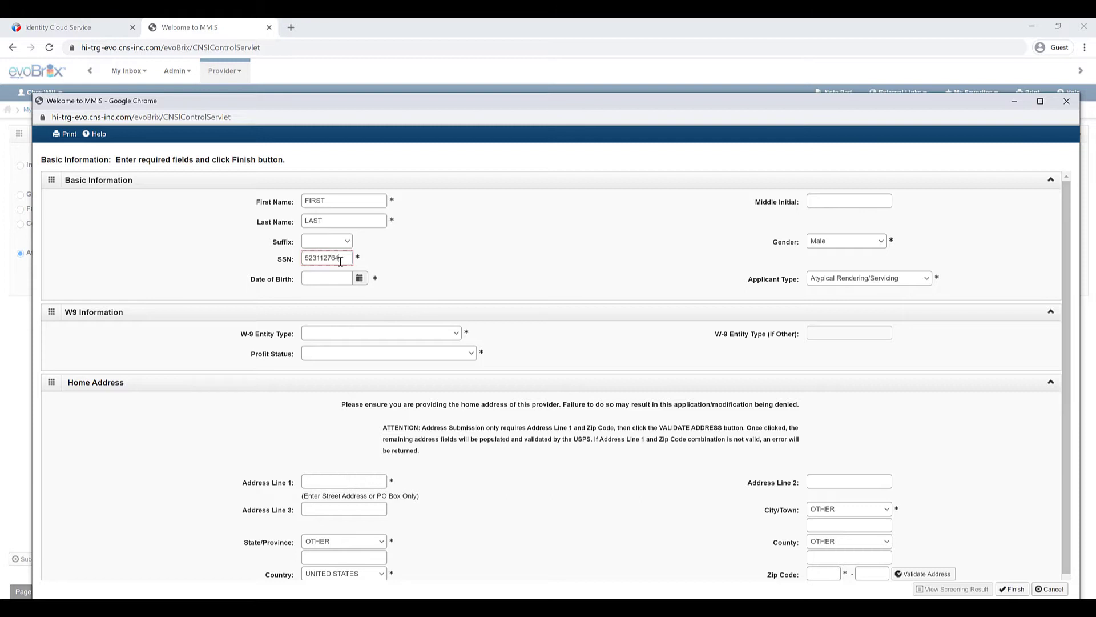
{"action": "left_click", "coordinate": [333, 277]}
{"action": "type", "text": "02/02/19"}
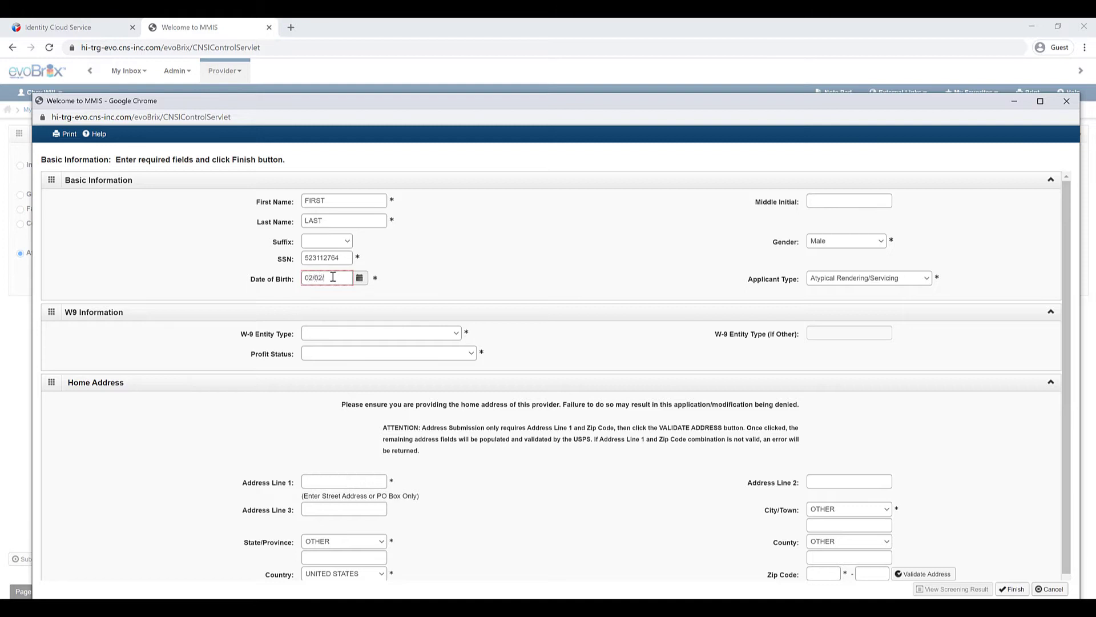
{"action": "type", "text": "80"}
Step: Set applicant type Atypical Individual/Sole Proprietor, enter the EIN/TIN and legal entity name 'FIRST LAST LLC'
{"action": "left_click", "coordinate": [929, 282]}
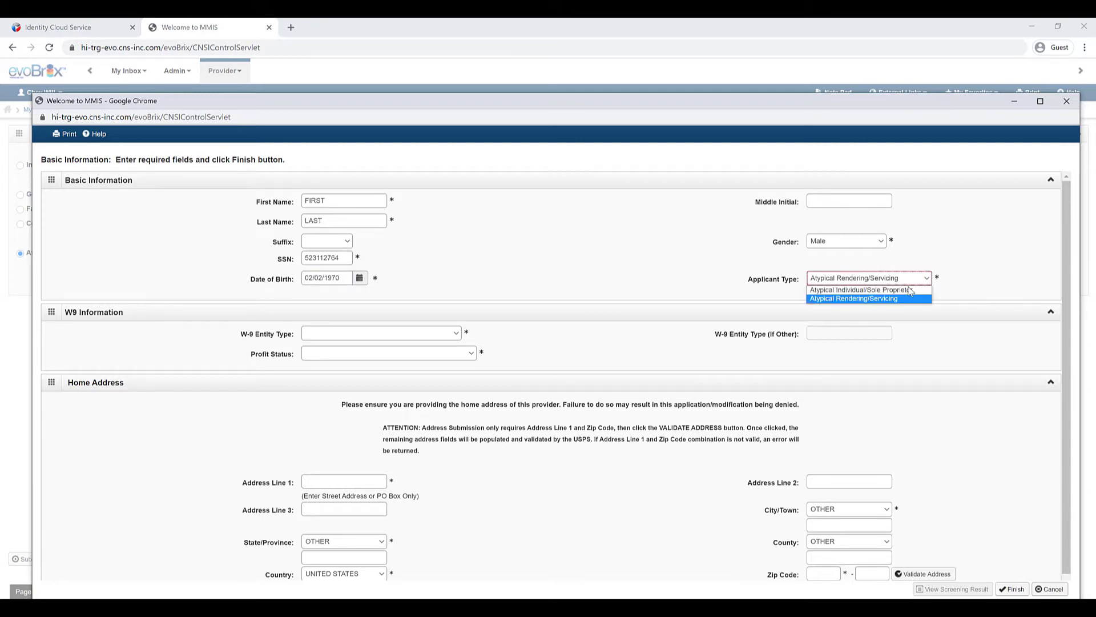
{"action": "left_click", "coordinate": [909, 293]}
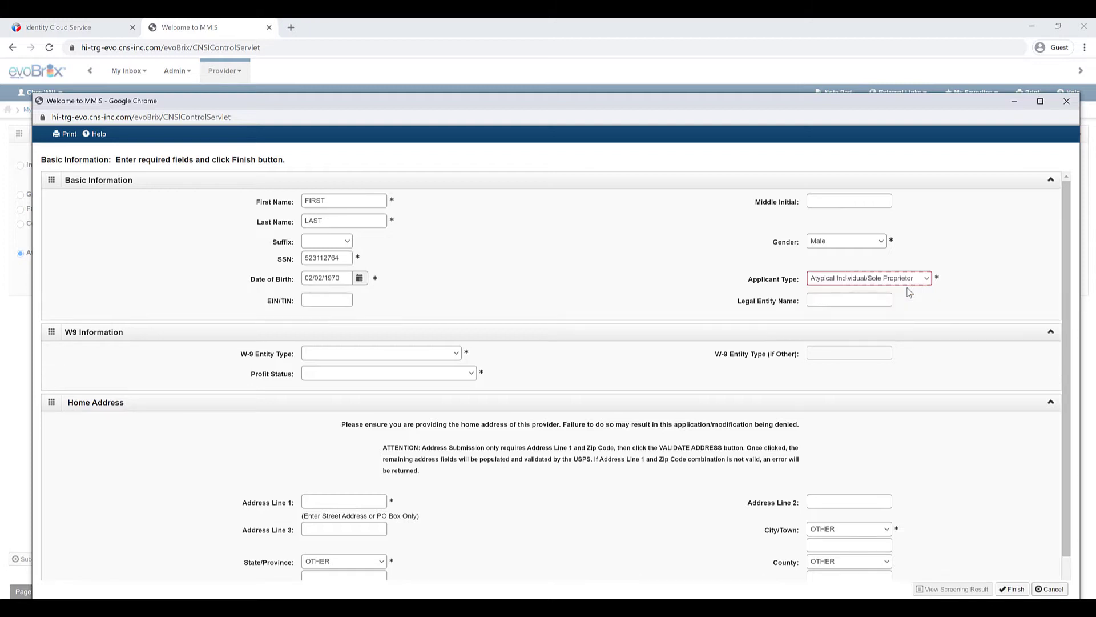
{"action": "left_click", "coordinate": [340, 298]}
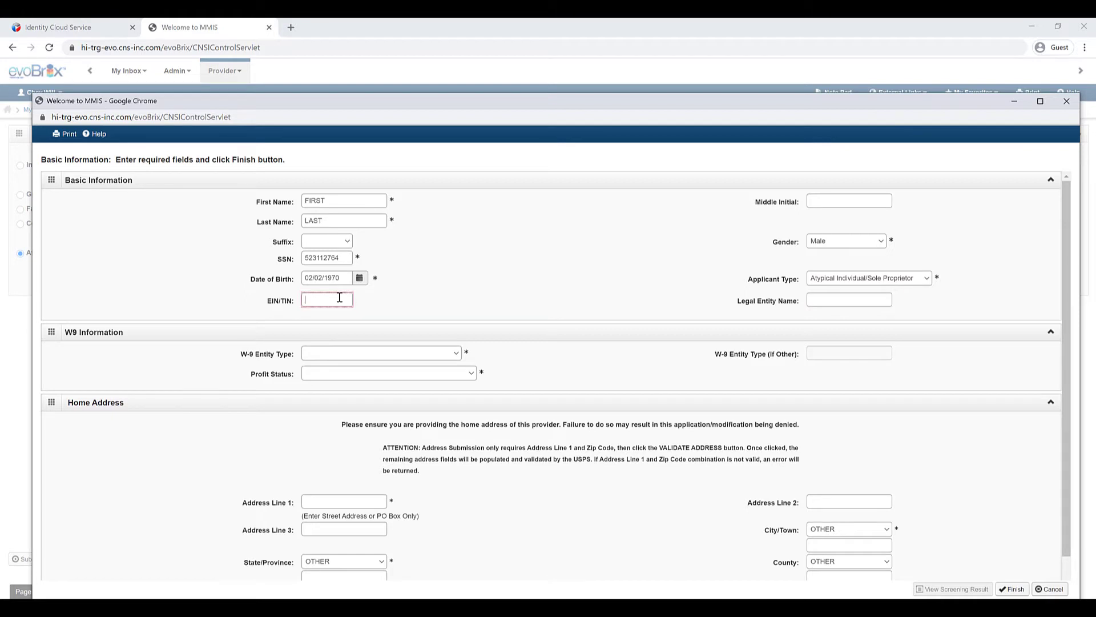
{"action": "left_click", "coordinate": [814, 300]}
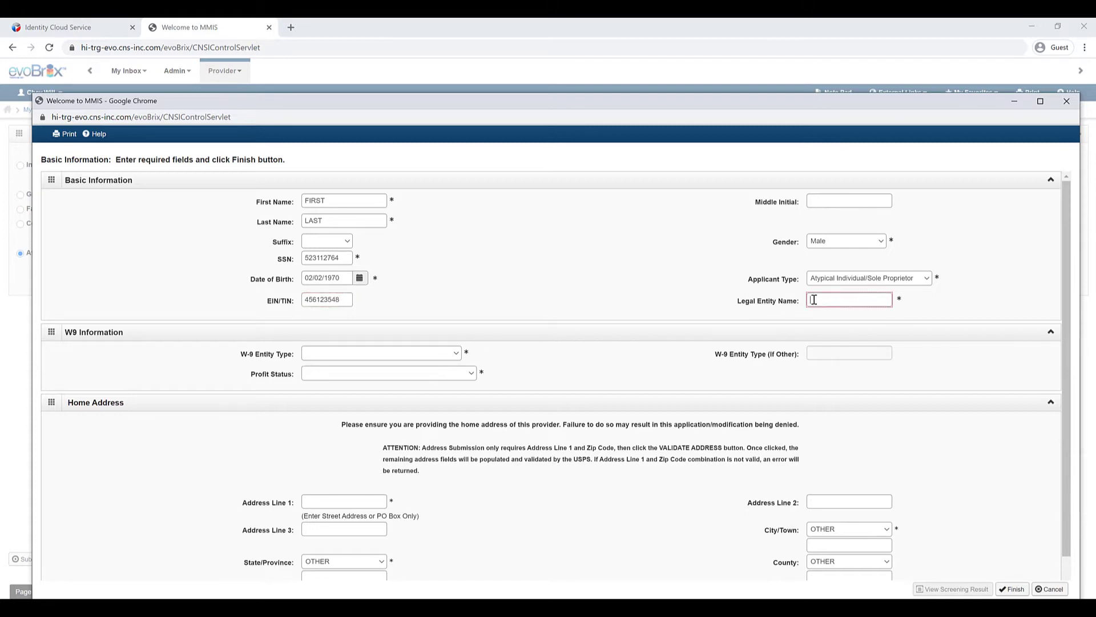
{"action": "type", "text": "FIRST LAST LLC"}
Step: Set W-9 entity type Proprietary - Individual and profit status FOR-PROFIT, CLOSELY HELD
{"action": "left_click", "coordinate": [456, 354]}
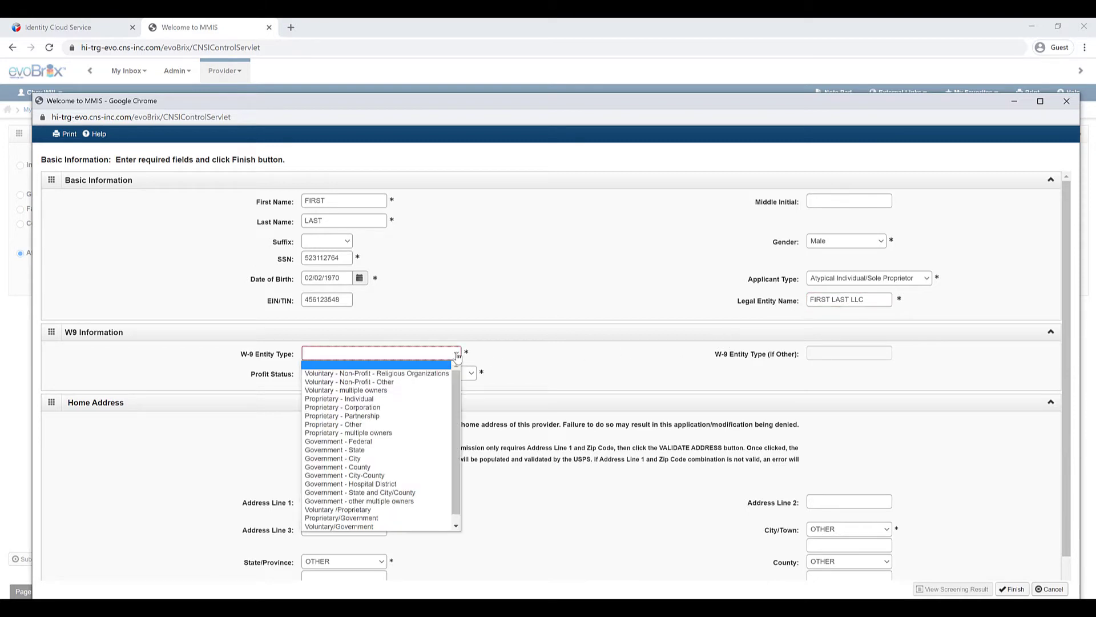
{"action": "left_click", "coordinate": [415, 398]}
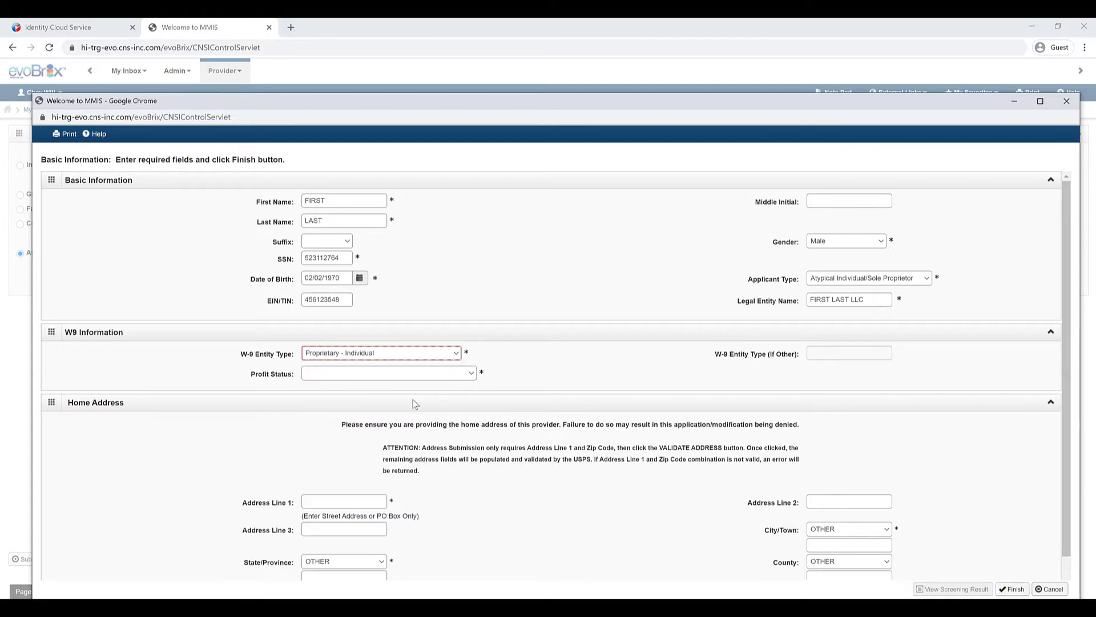
{"action": "left_click", "coordinate": [473, 379]}
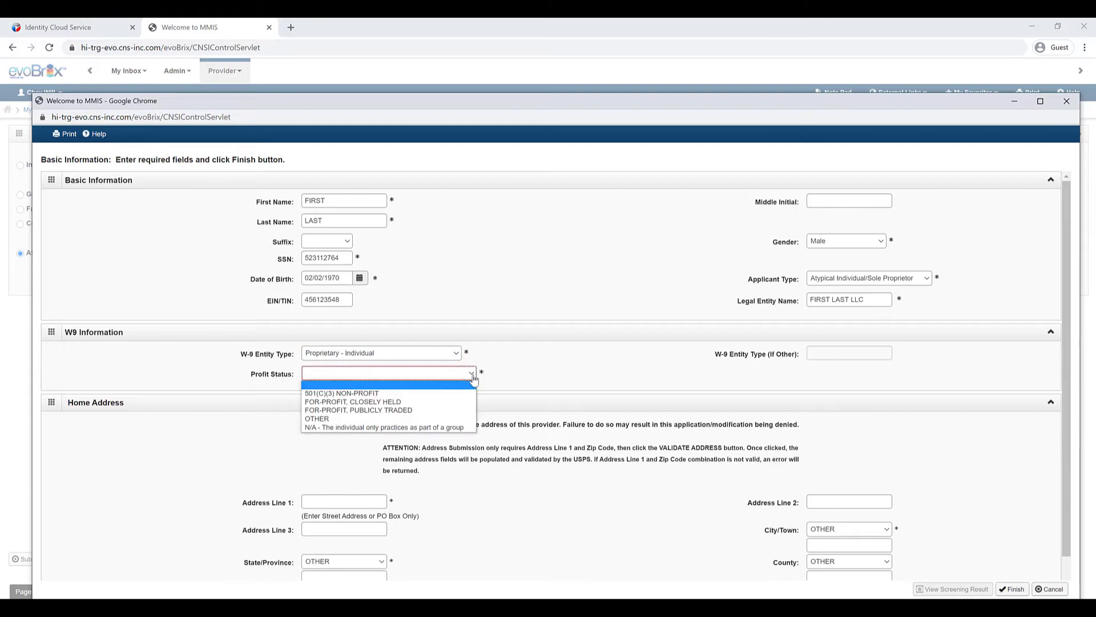
{"action": "left_click", "coordinate": [439, 403]}
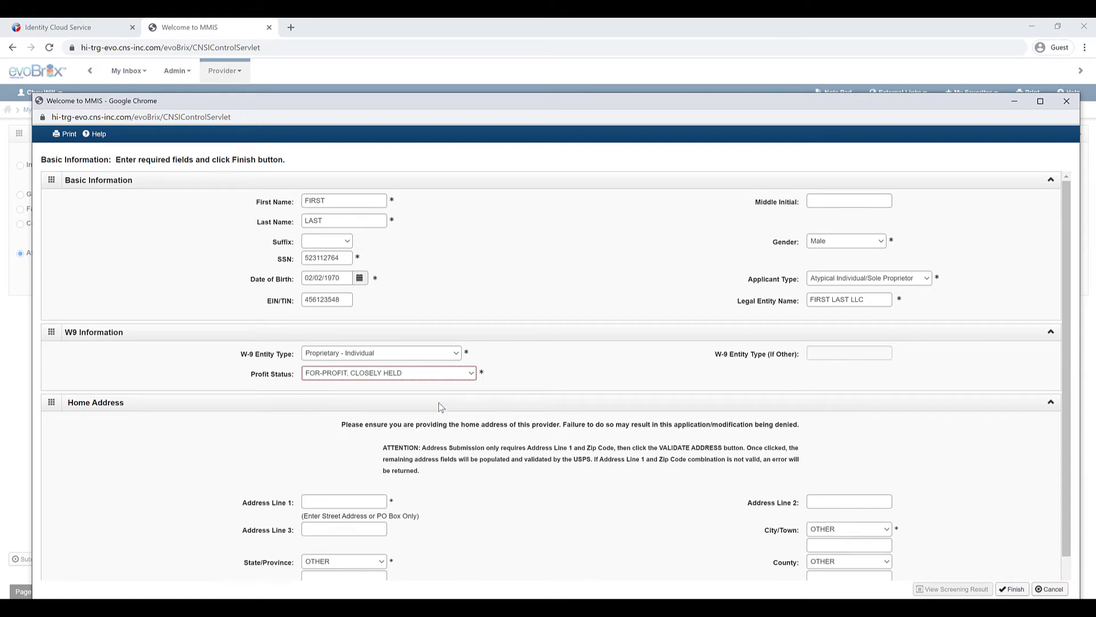
{"action": "left_click", "coordinate": [367, 501]}
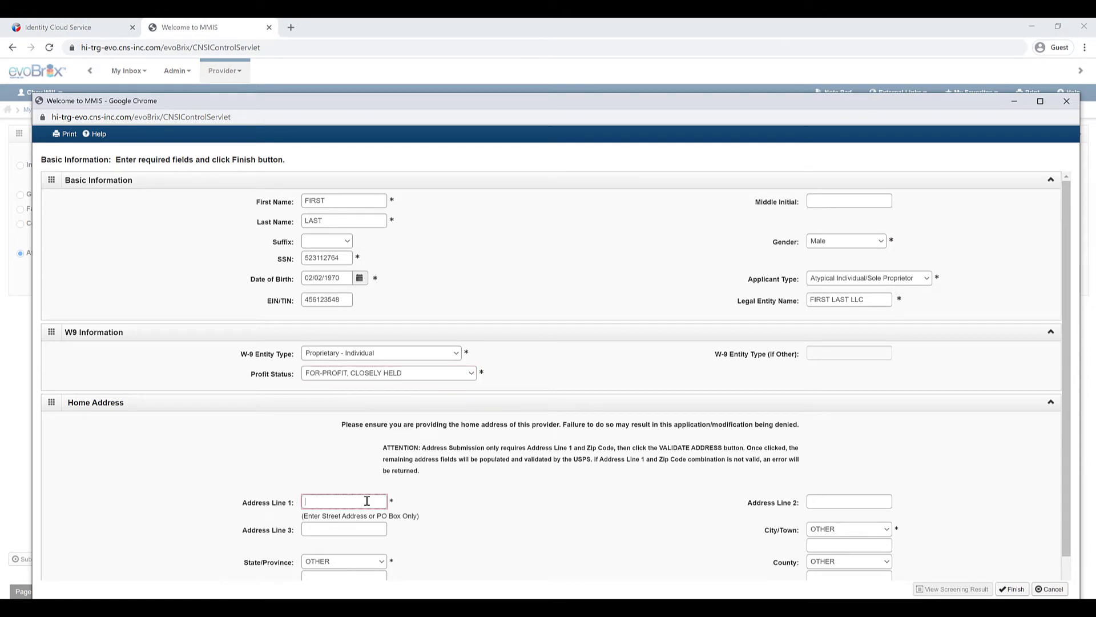
Step: Enter the home street address and zip code, validate the address, and finish the basic information
{"action": "type", "text": "601 KAMOKILA BLVD"}
{"action": "scroll", "coordinate": [763, 535], "scroll_direction": "down", "scroll_amount": 1}
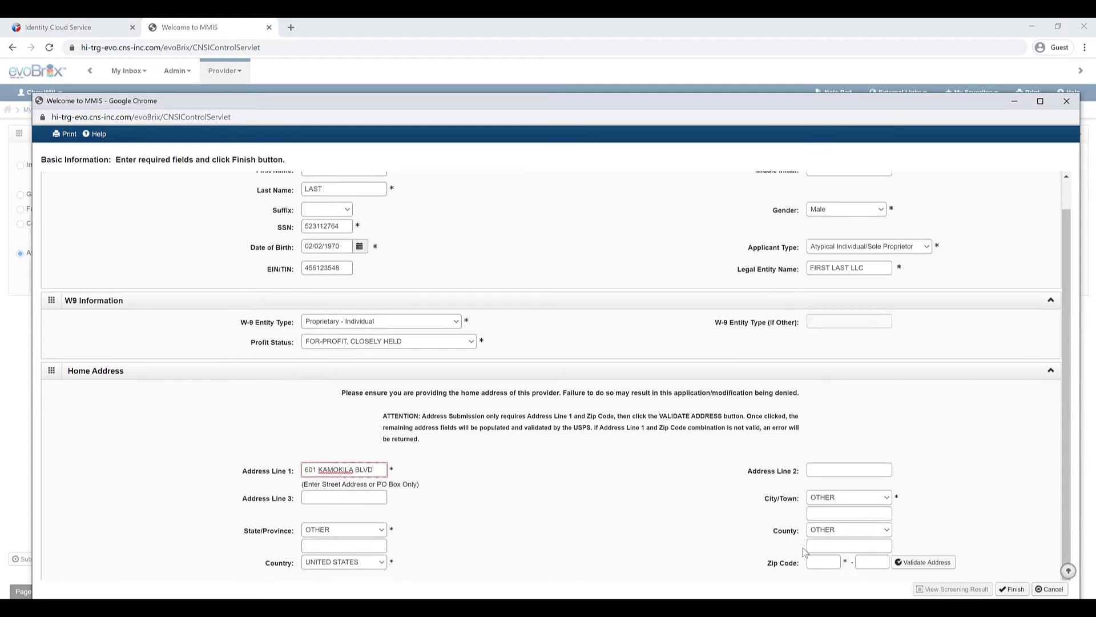
{"action": "left_click", "coordinate": [829, 559]}
{"action": "type", "text": "96702"}
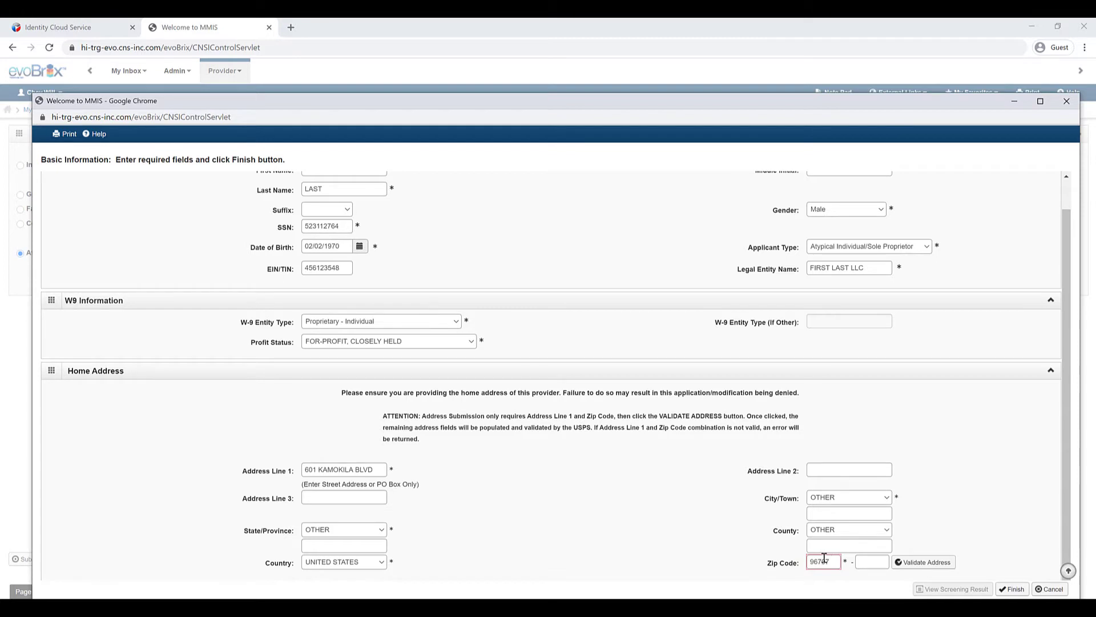
{"action": "left_click", "coordinate": [912, 563]}
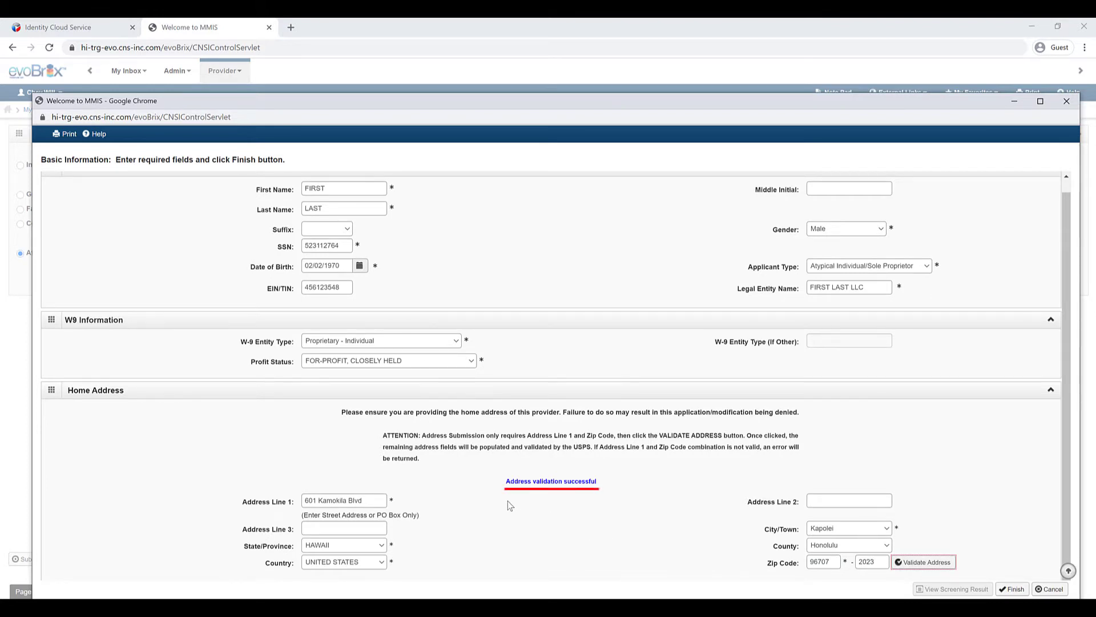
{"action": "left_click", "coordinate": [1014, 589]}
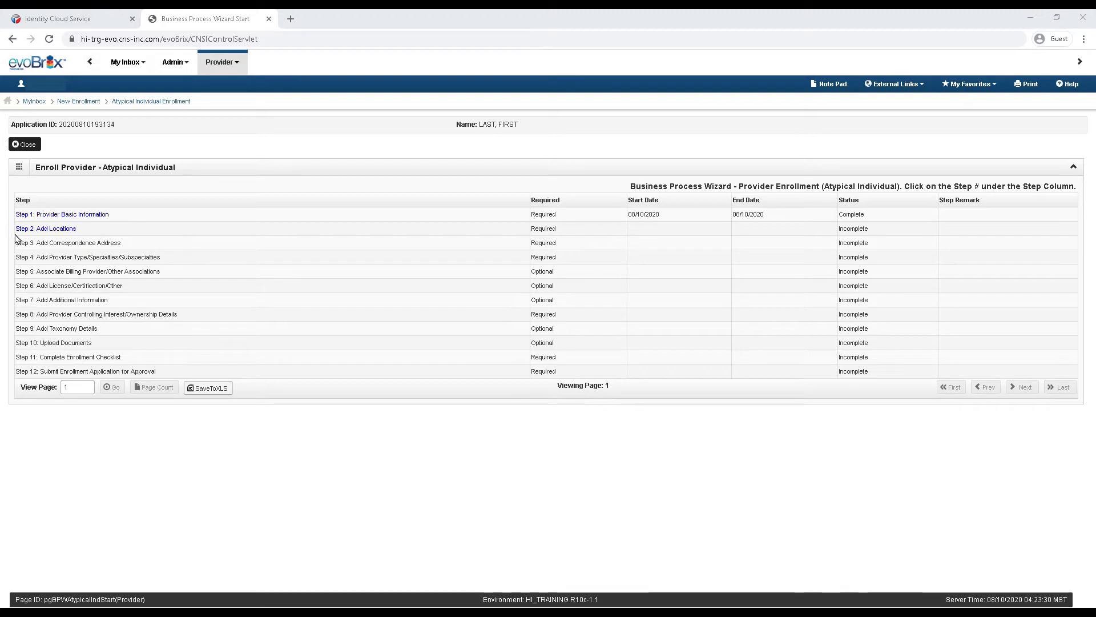
Step: Open Step 2: Add Locations from the enrollment wizard
{"action": "left_click", "coordinate": [63, 230]}
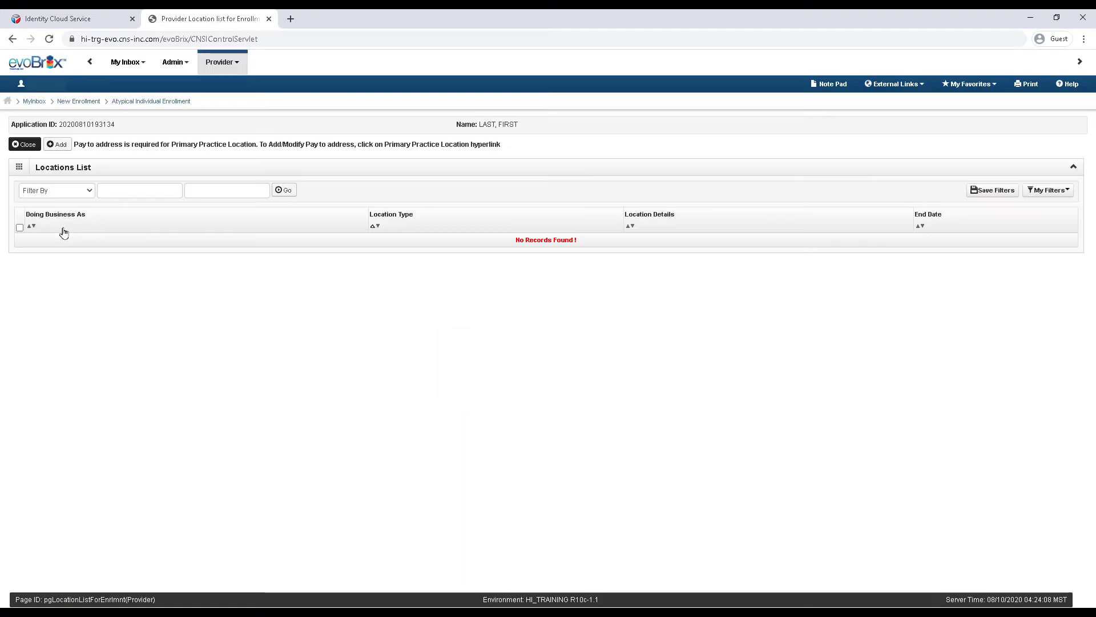
Step: Add a new Primary Practice Location and begin entering its street address
{"action": "left_click", "coordinate": [61, 145]}
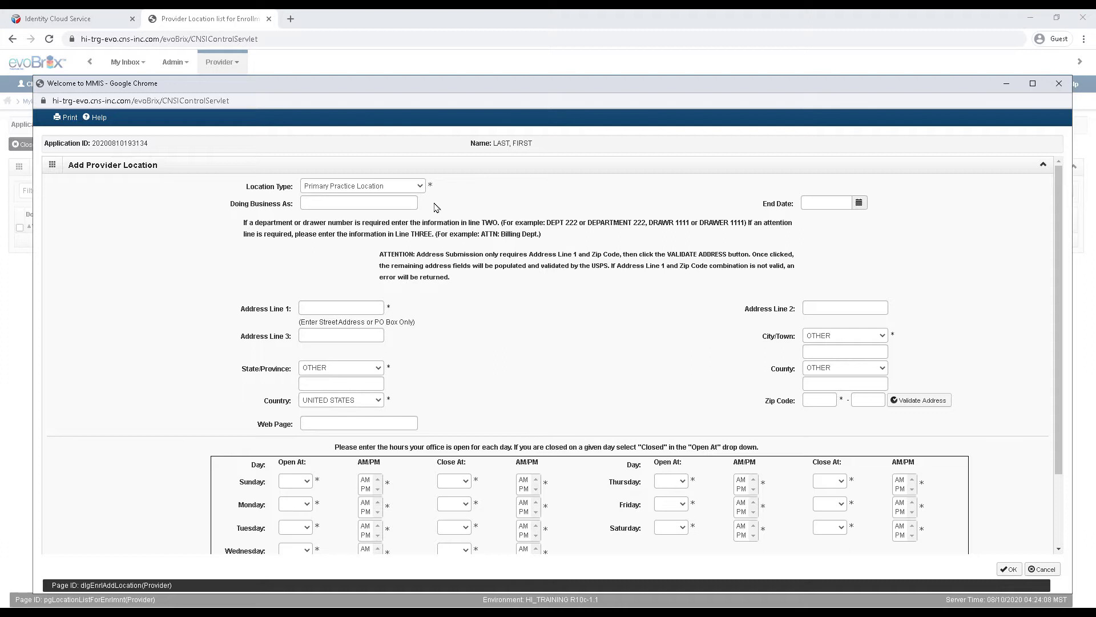
{"action": "left_click", "coordinate": [324, 306]}
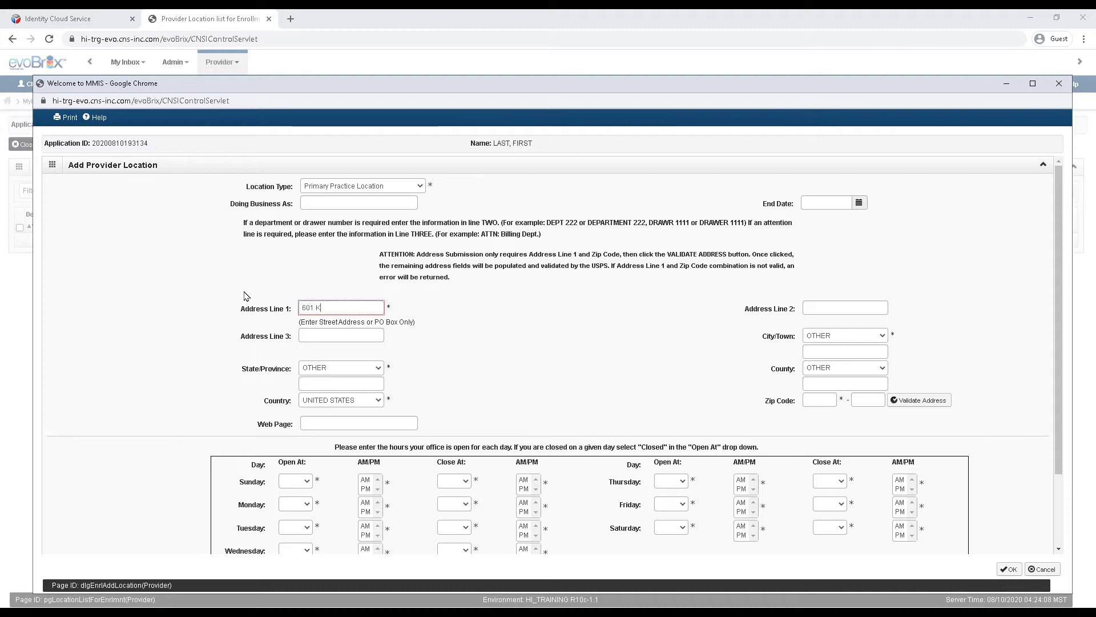
{"action": "type", "text": "AMOKILA BLVD"}
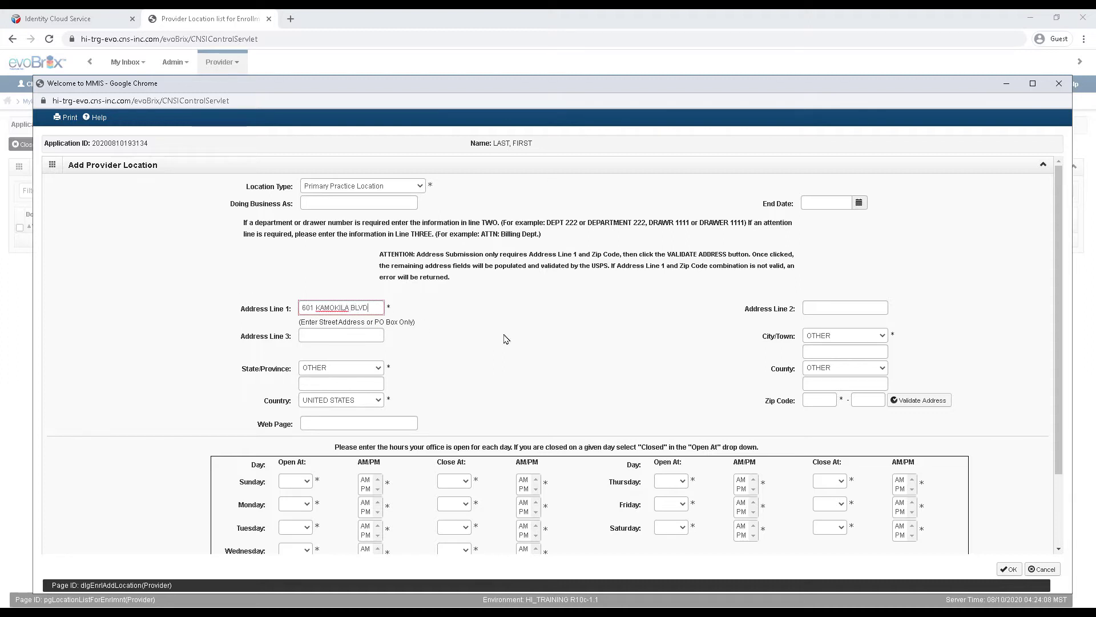
{"action": "left_click", "coordinate": [816, 401]}
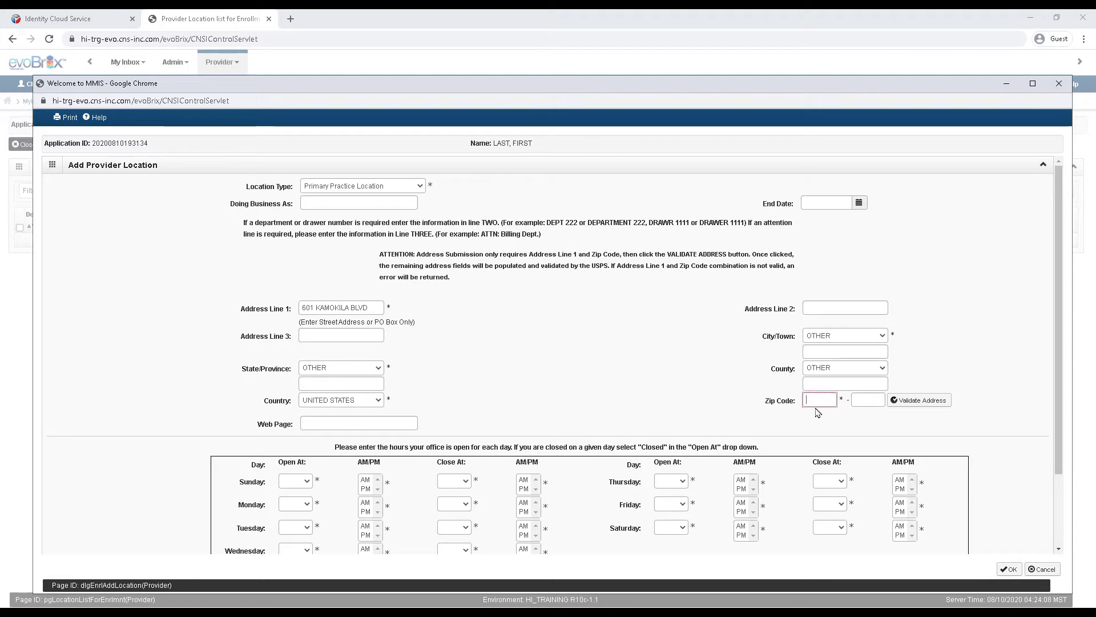
{"action": "type", "text": "96707"}
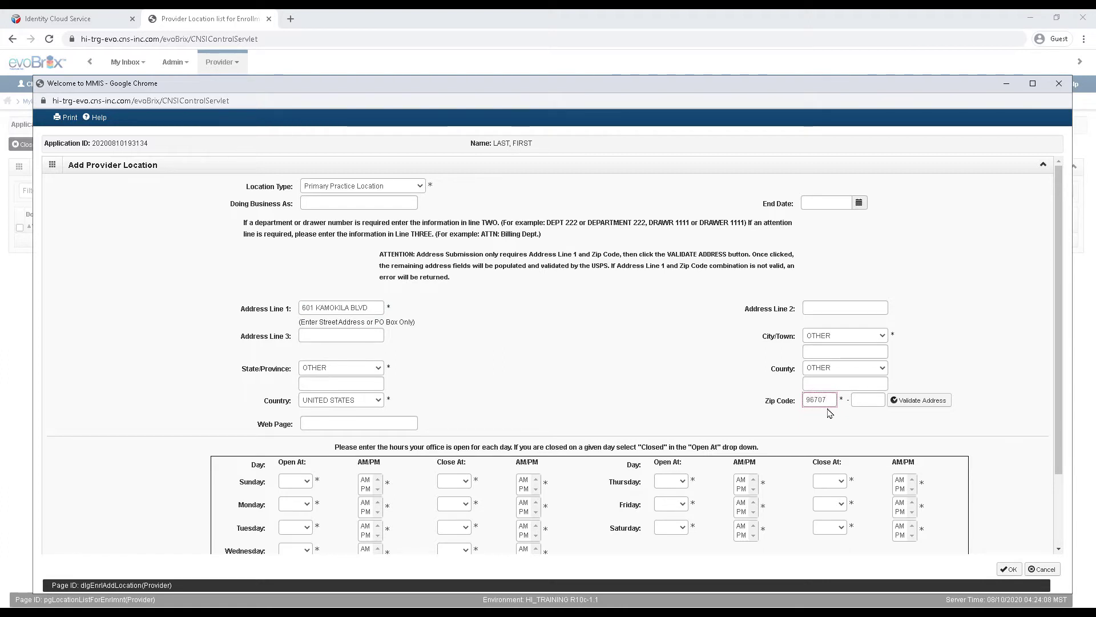
{"action": "left_click", "coordinate": [925, 403]}
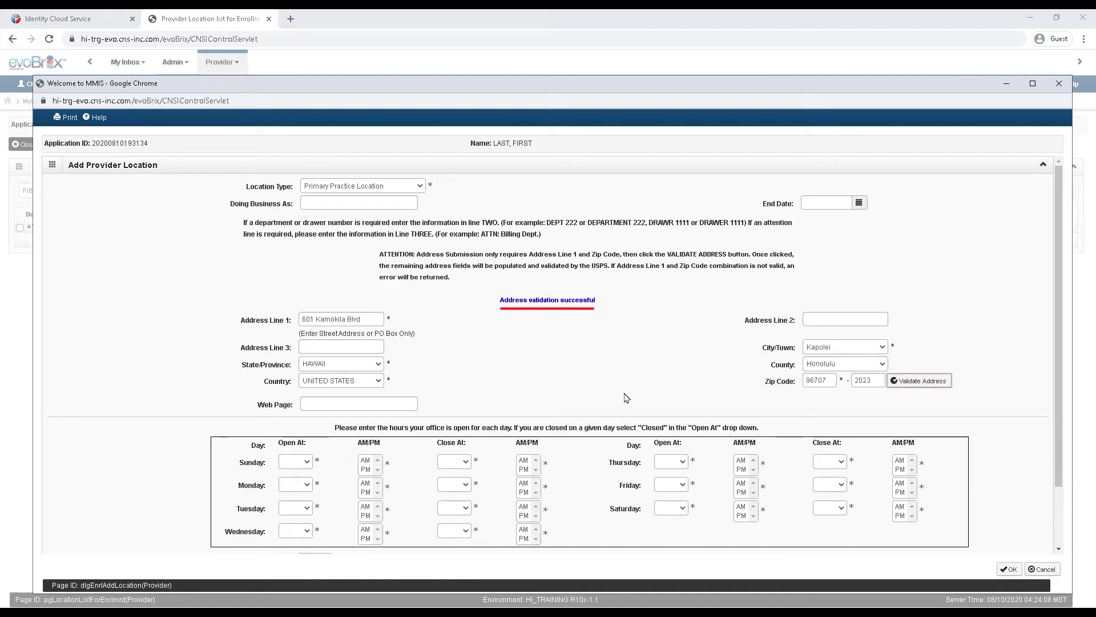
{"action": "left_click", "coordinate": [412, 404]}
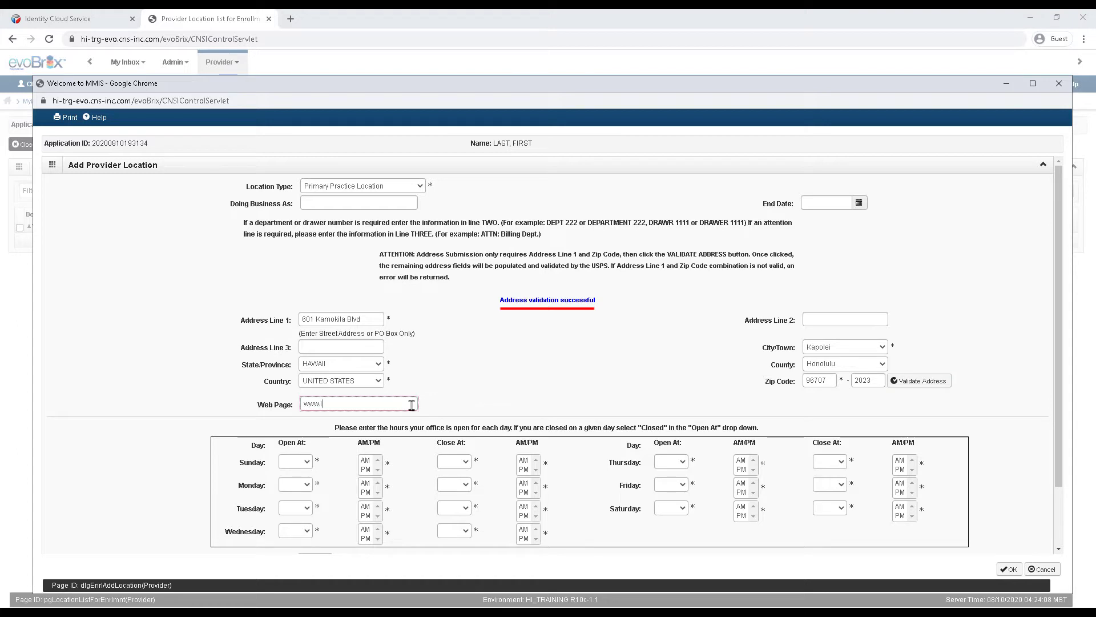
{"action": "key", "text": "BackSpace"}
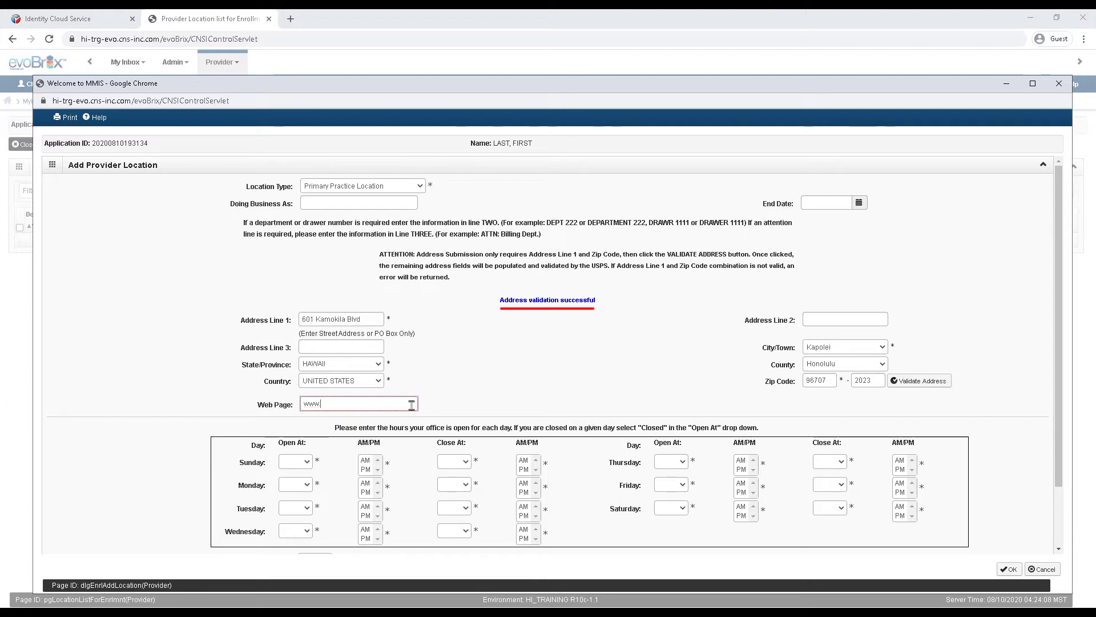
{"action": "type", "text": "firstlast.com"}
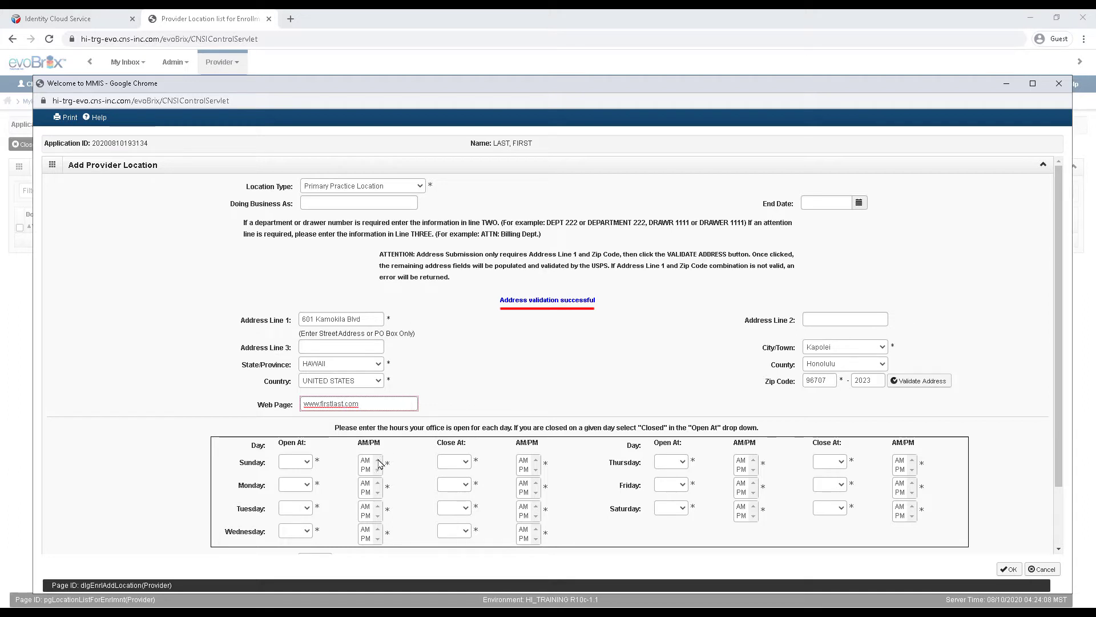
Step: Mark Sunday Closed and set Monday and Tuesday hours to 09:00 AM–04:00 PM
{"action": "left_click", "coordinate": [306, 467]}
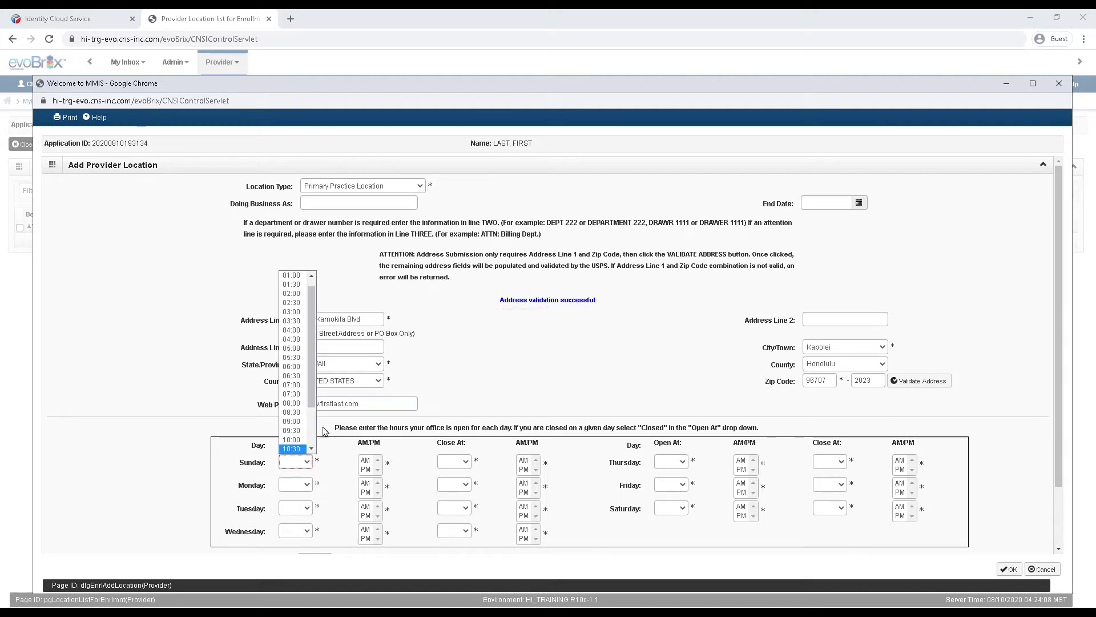
{"action": "scroll", "coordinate": [296, 400], "scroll_direction": "down", "scroll_amount": 3}
{"action": "left_click", "coordinate": [297, 449]}
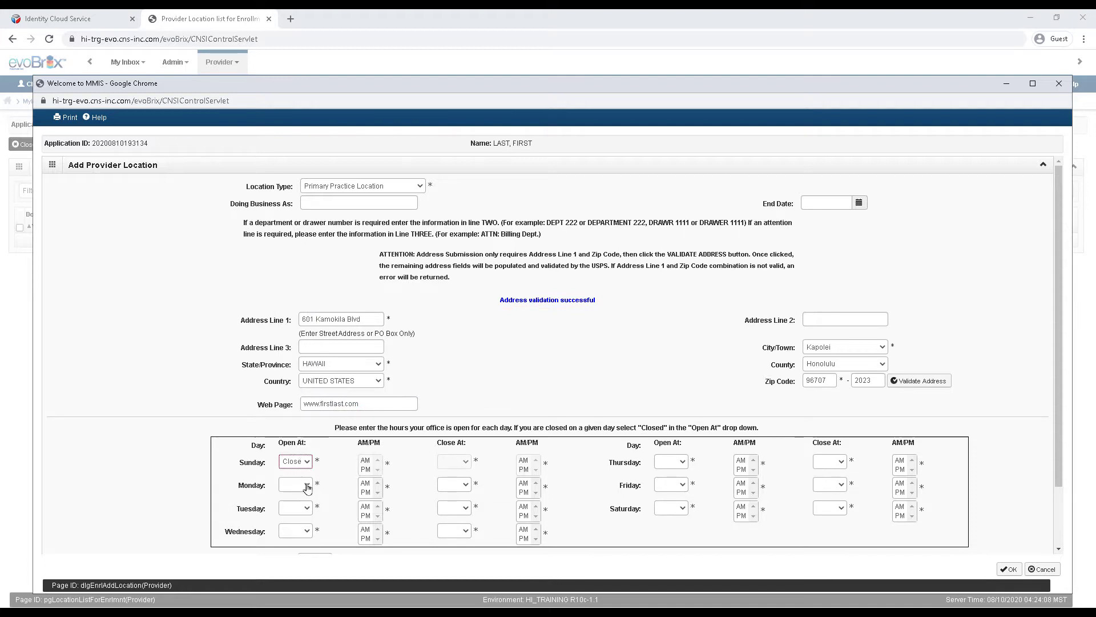
{"action": "left_click", "coordinate": [307, 484]}
{"action": "left_click", "coordinate": [292, 443]}
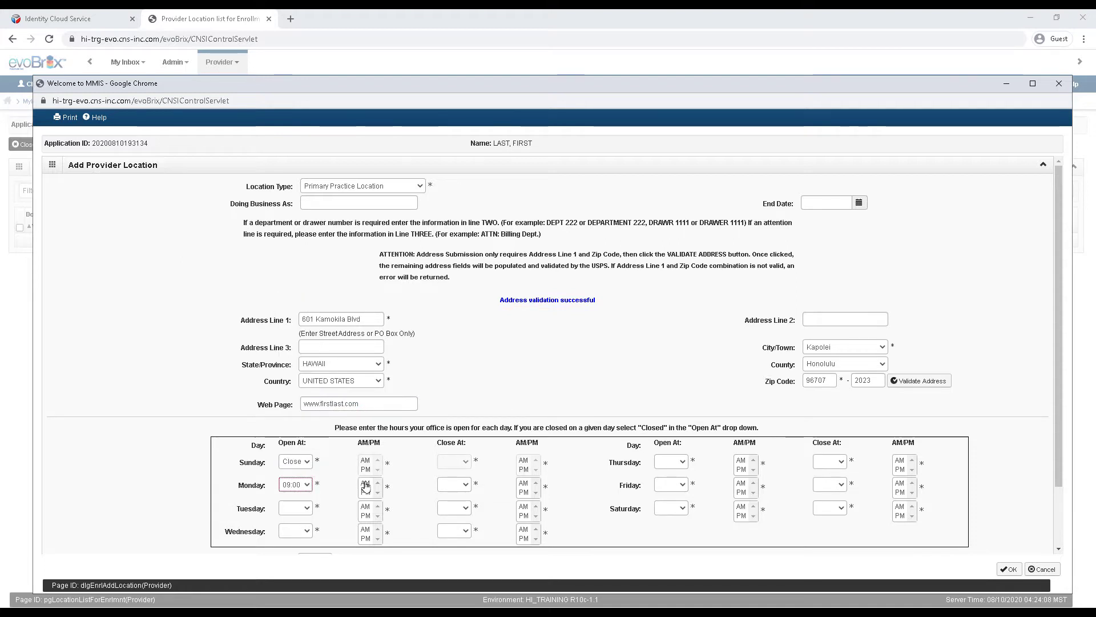
{"action": "left_click", "coordinate": [366, 483]}
{"action": "left_click", "coordinate": [465, 484]}
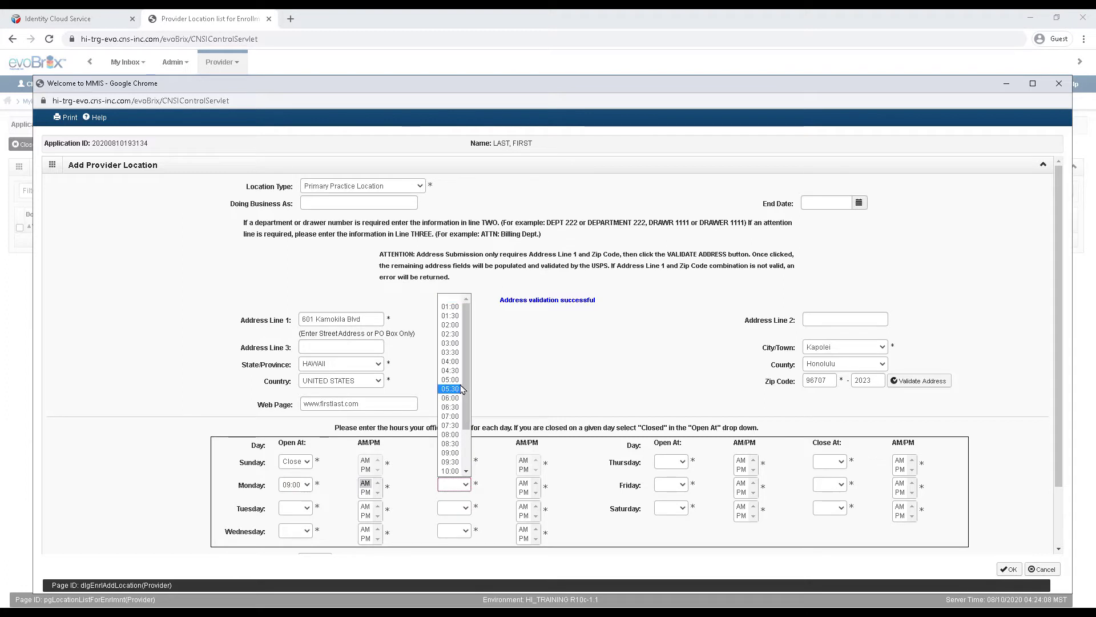
{"action": "left_click", "coordinate": [449, 368]}
{"action": "left_click", "coordinate": [524, 492]}
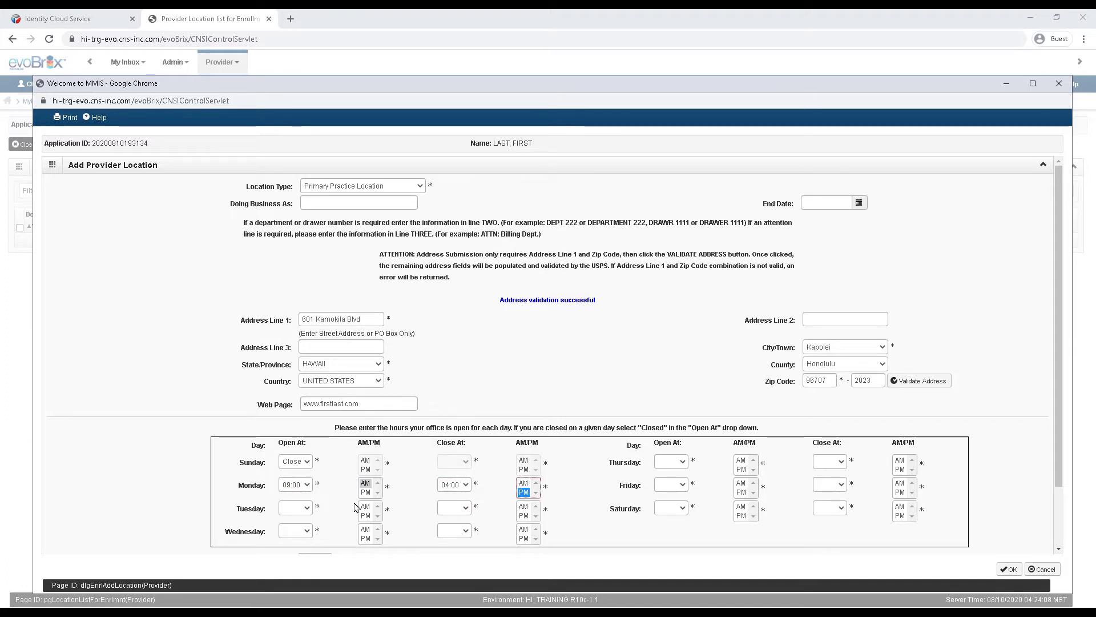
{"action": "left_click", "coordinate": [300, 507]}
{"action": "left_click", "coordinate": [291, 476]}
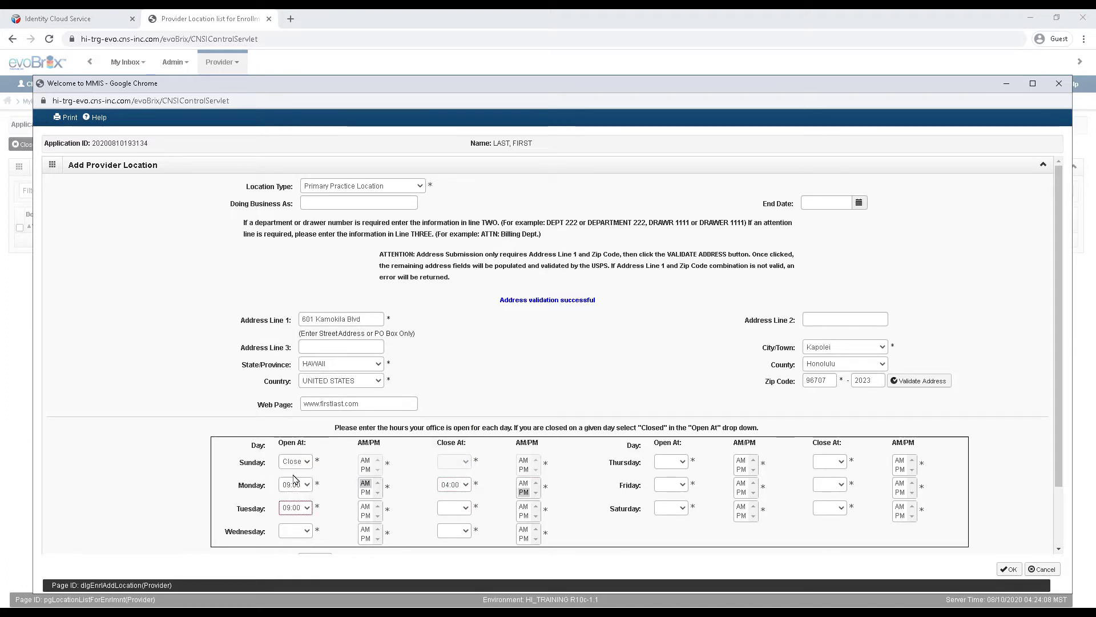
{"action": "left_click", "coordinate": [365, 483]}
{"action": "left_click", "coordinate": [365, 507]}
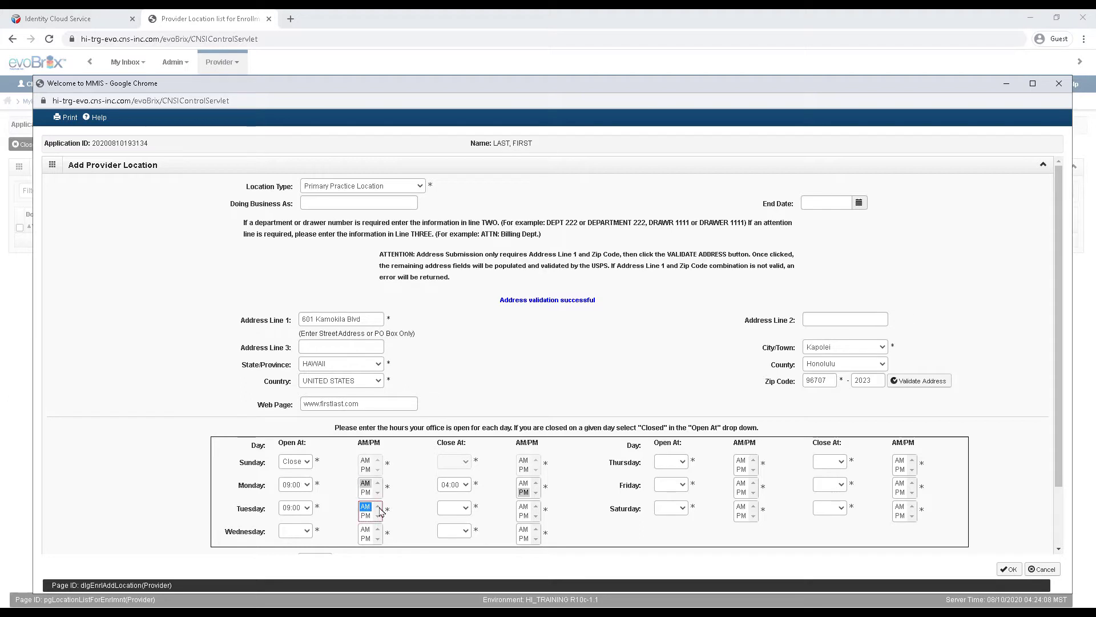
{"action": "left_click", "coordinate": [465, 507]}
{"action": "left_click", "coordinate": [452, 384]}
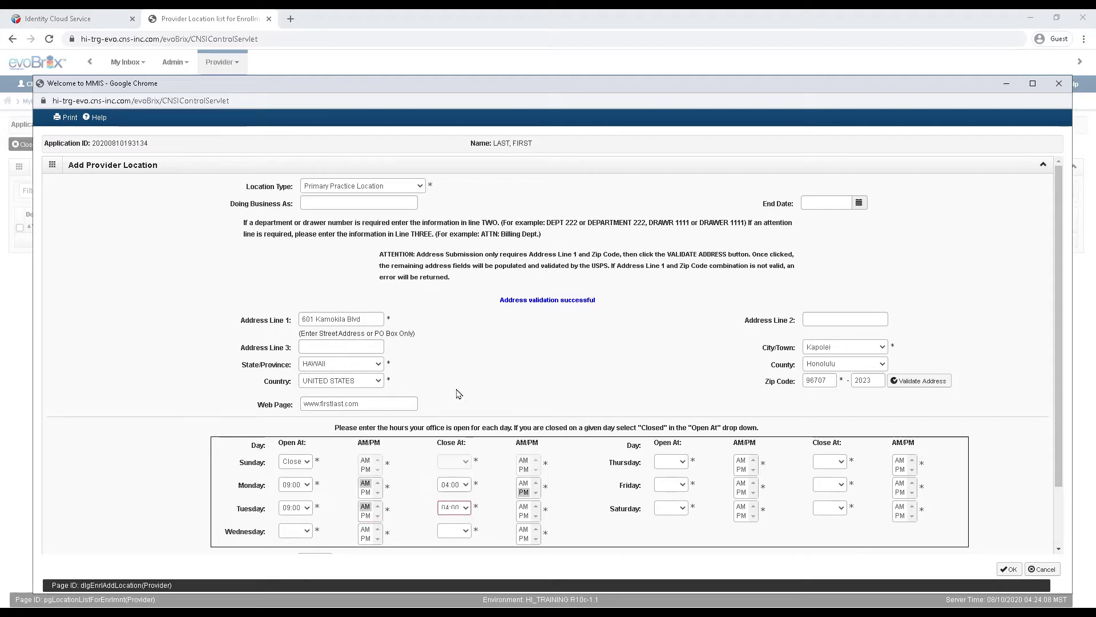
{"action": "left_click", "coordinate": [524, 516]}
Step: Set Wednesday and Thursday hours to 09:00 AM–04:00 PM
{"action": "left_click", "coordinate": [306, 531]}
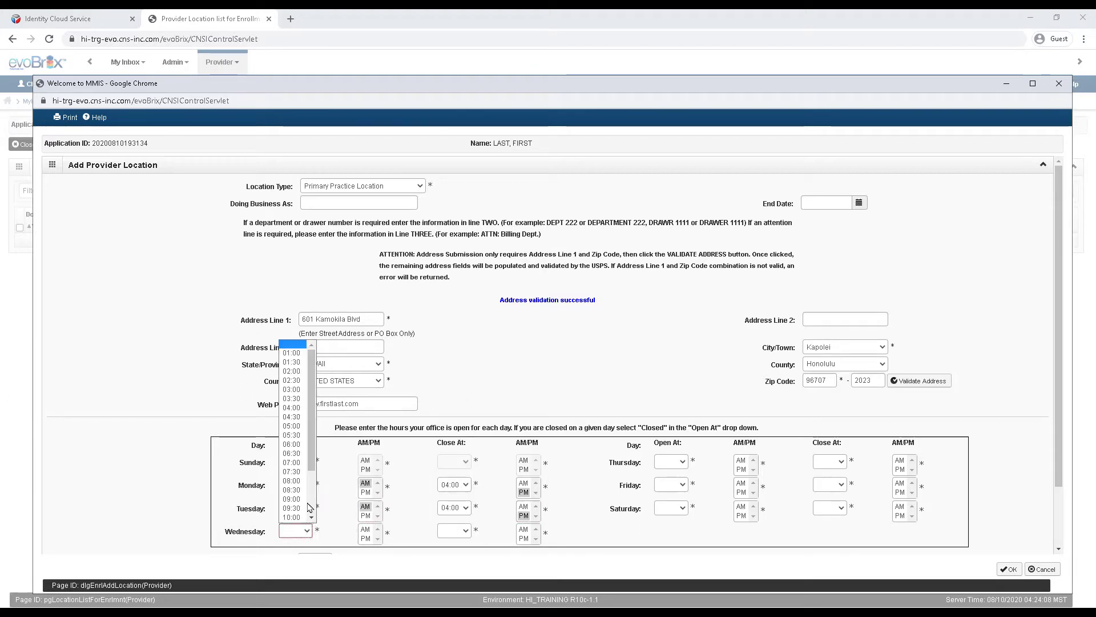
{"action": "left_click", "coordinate": [306, 504]}
{"action": "left_click", "coordinate": [366, 530]}
{"action": "left_click", "coordinate": [465, 530]}
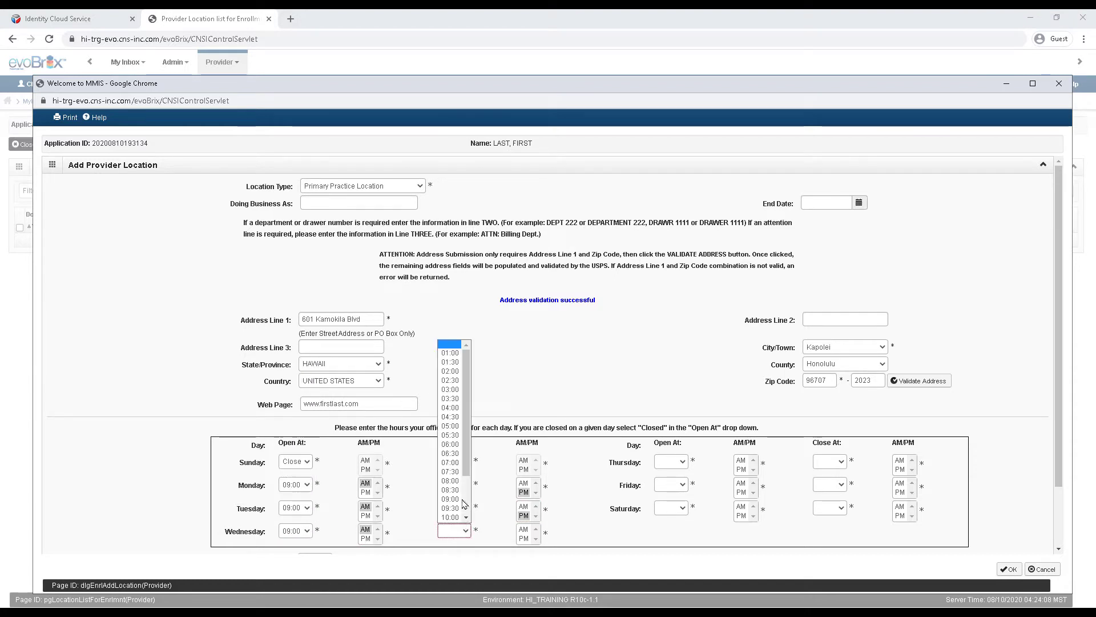
{"action": "left_click", "coordinate": [451, 380]}
{"action": "left_click", "coordinate": [523, 538]}
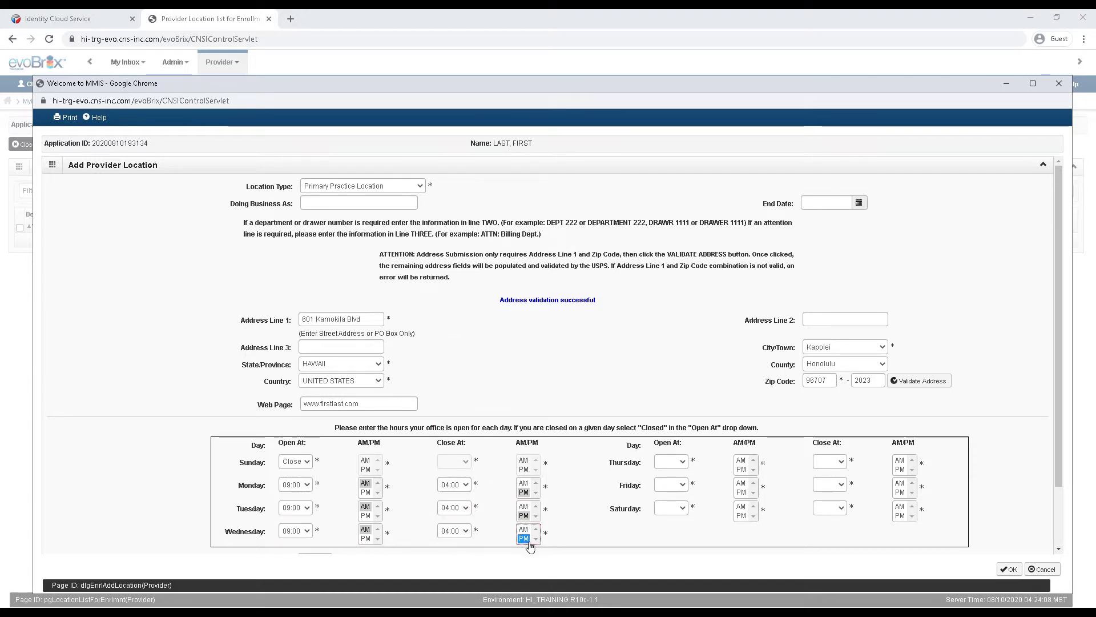
{"action": "left_click", "coordinate": [682, 463]}
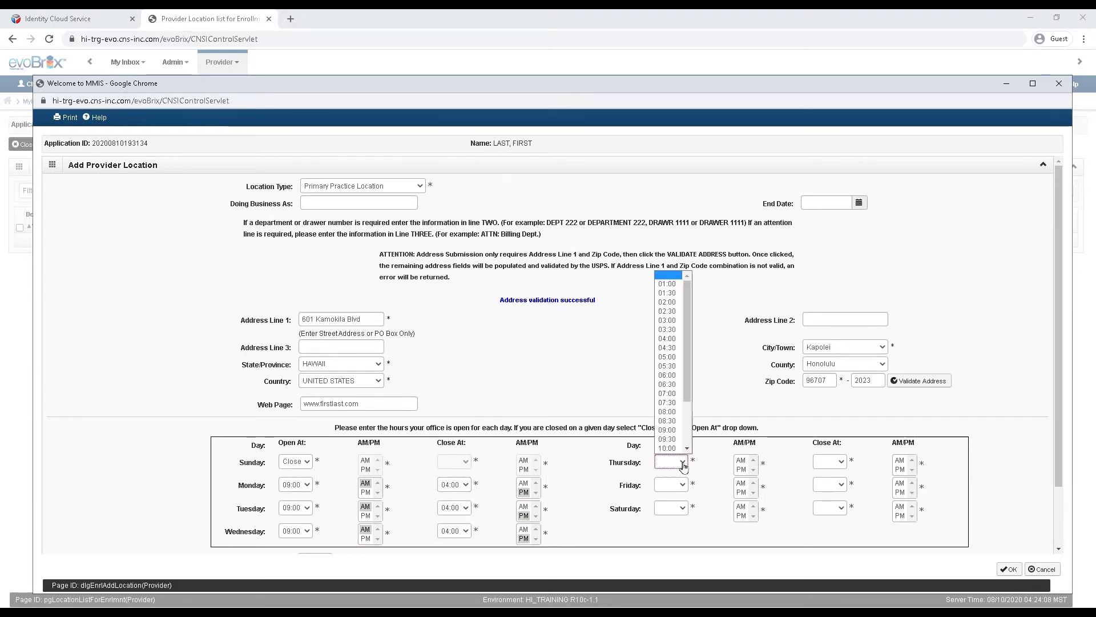
{"action": "left_click", "coordinate": [667, 429]}
{"action": "left_click", "coordinate": [740, 460]}
{"action": "left_click", "coordinate": [841, 462]}
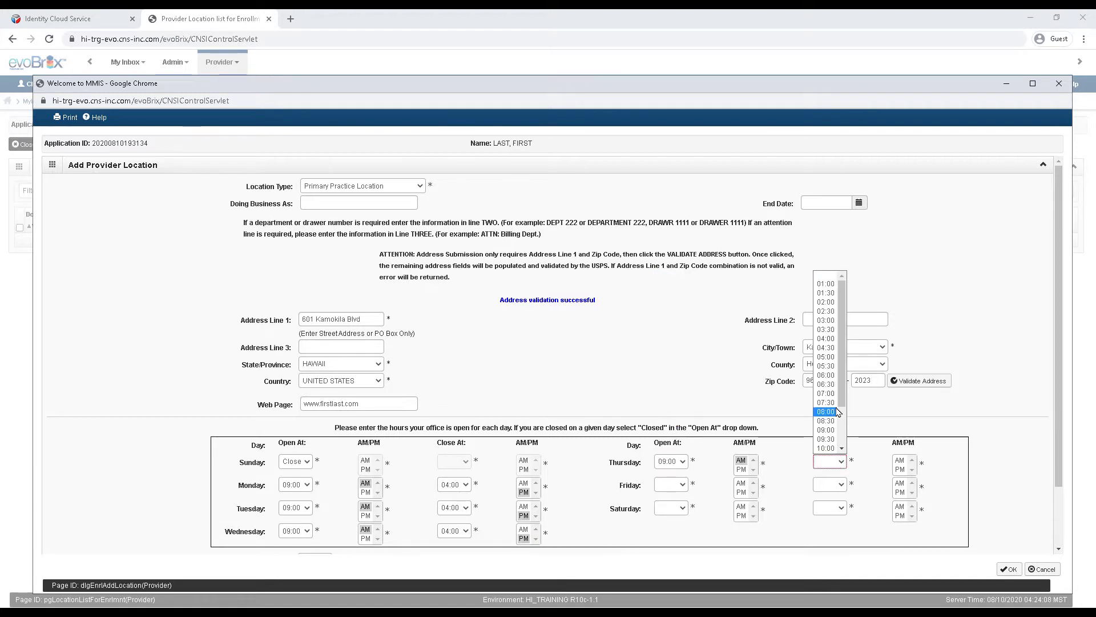
{"action": "left_click", "coordinate": [826, 348]}
{"action": "left_click", "coordinate": [900, 469]}
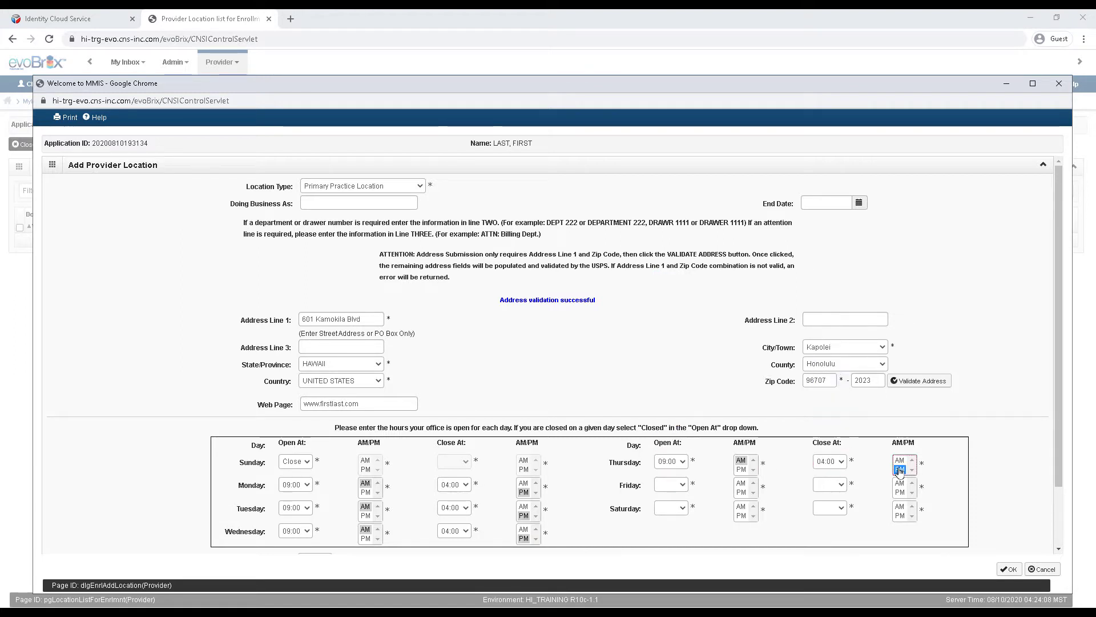
Step: Set Friday hours to 09:00 AM–04:00 PM and mark Saturday Closed
{"action": "left_click", "coordinate": [683, 485]}
{"action": "left_click", "coordinate": [669, 434]}
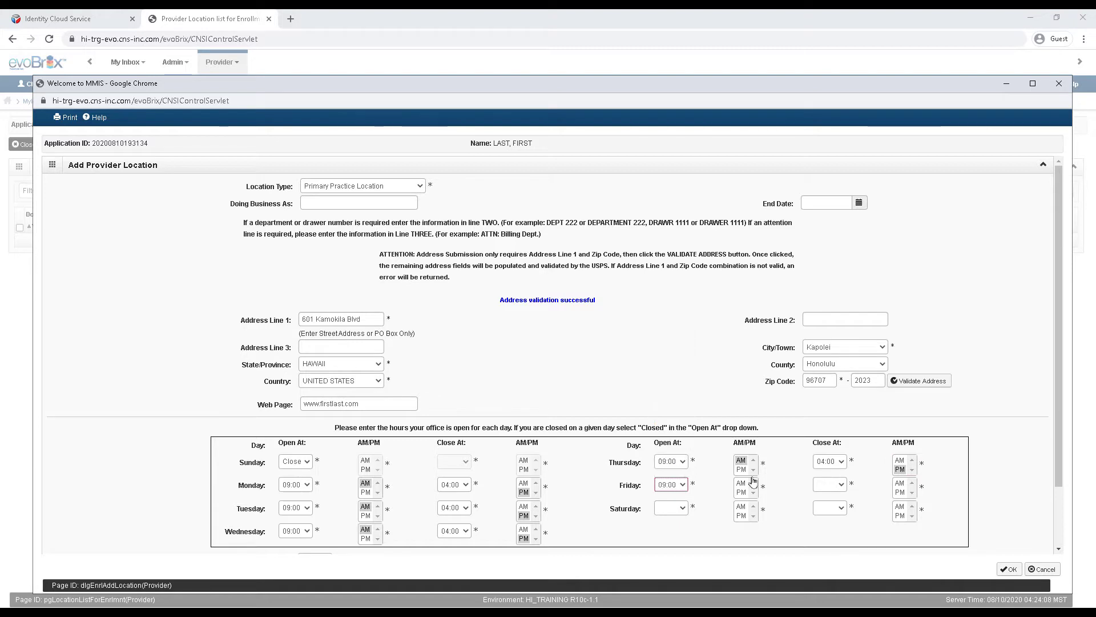
{"action": "left_click", "coordinate": [740, 483]}
{"action": "left_click", "coordinate": [841, 484]}
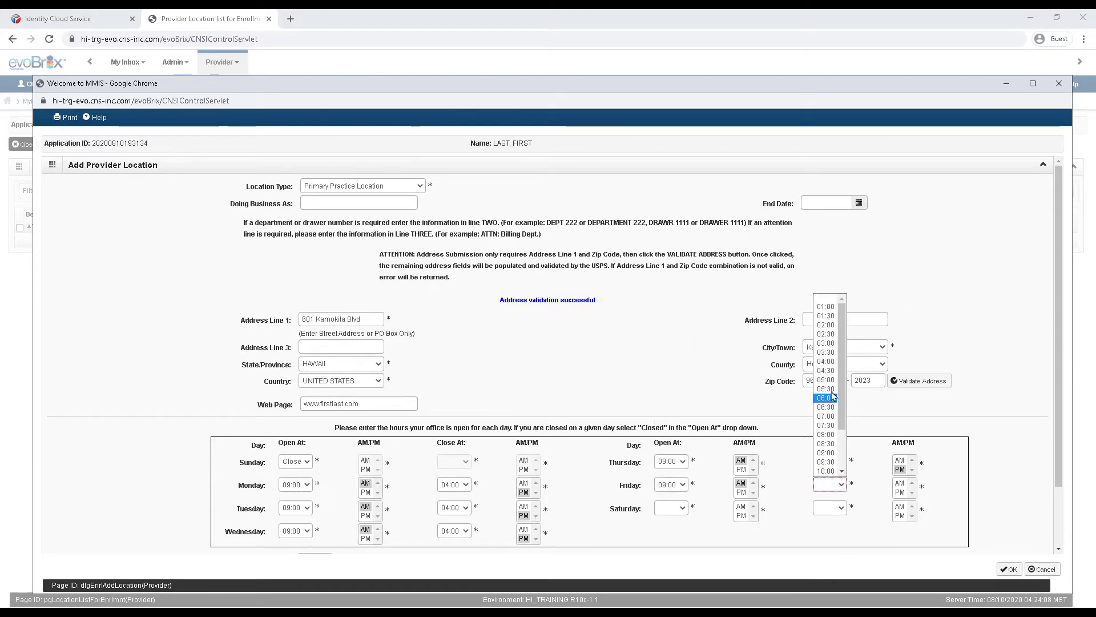
{"action": "left_click", "coordinate": [826, 361]}
{"action": "left_click", "coordinate": [901, 493]}
{"action": "left_click", "coordinate": [681, 507]}
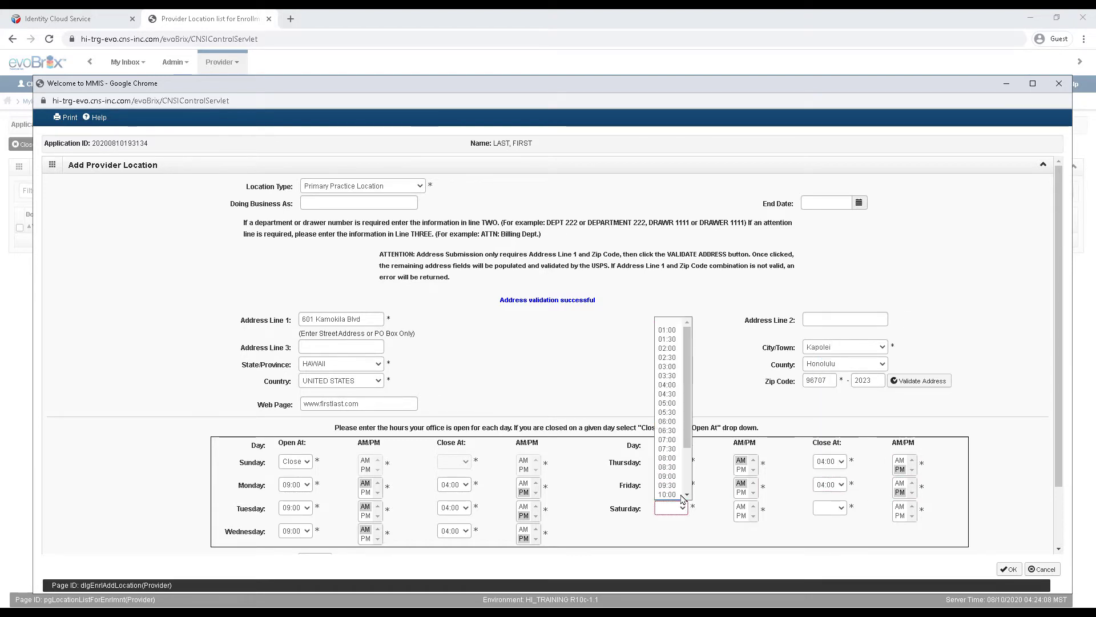
{"action": "left_click", "coordinate": [669, 495]}
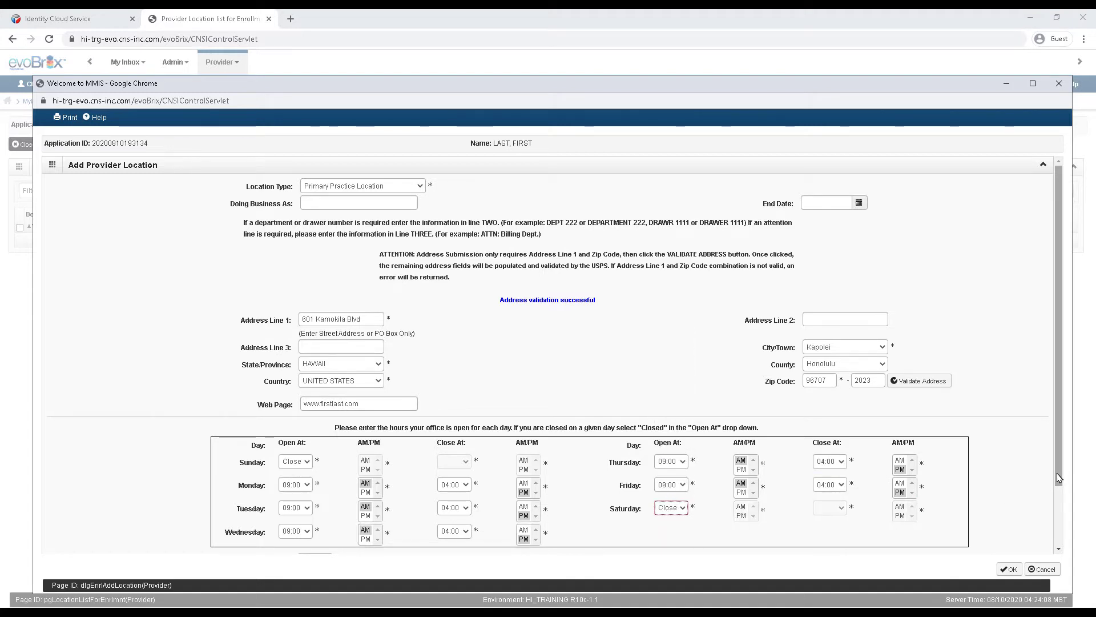
Step: Mark the location handicap accessible, choose English as the spoken language, and save it
{"action": "scroll", "coordinate": [1059, 514], "scroll_direction": "down", "scroll_amount": 2}
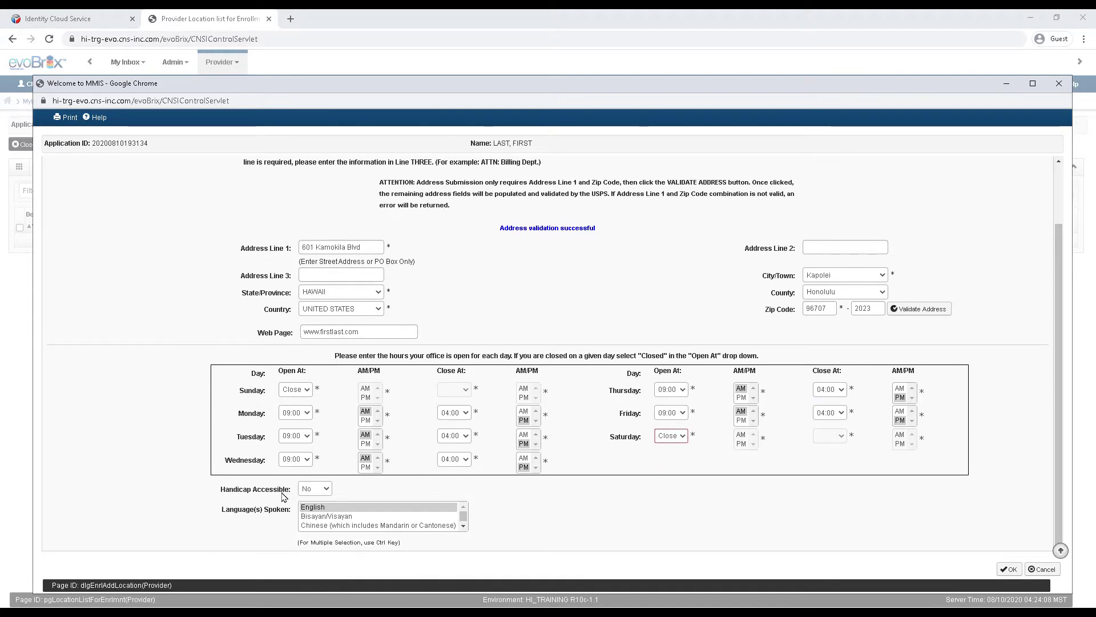
{"action": "left_click", "coordinate": [325, 490]}
{"action": "left_click", "coordinate": [319, 509]}
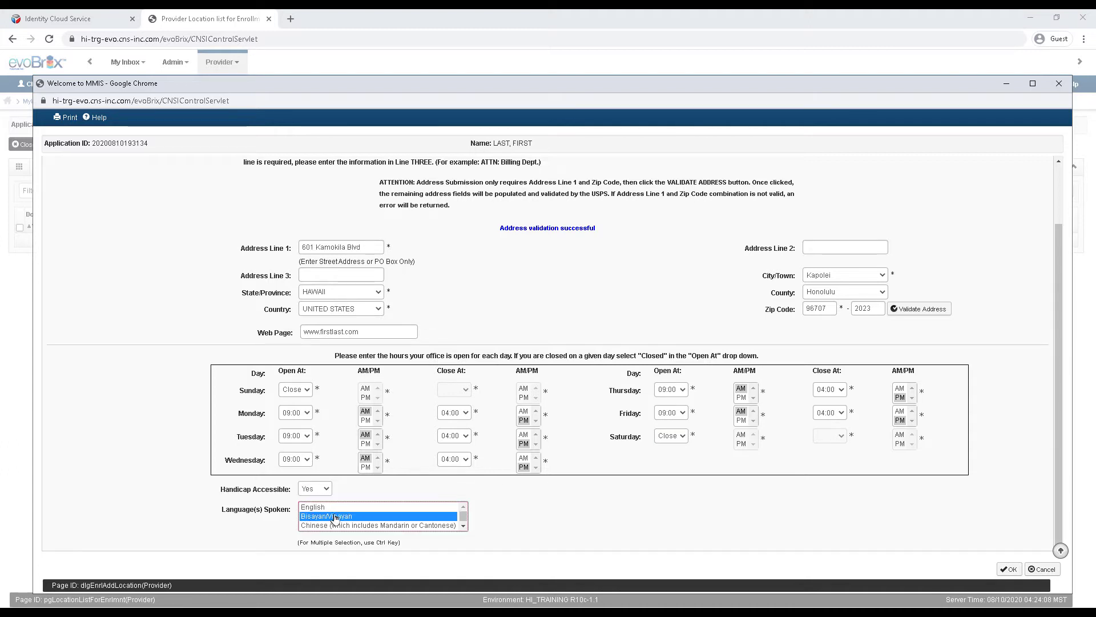
{"action": "left_click", "coordinate": [342, 525]}
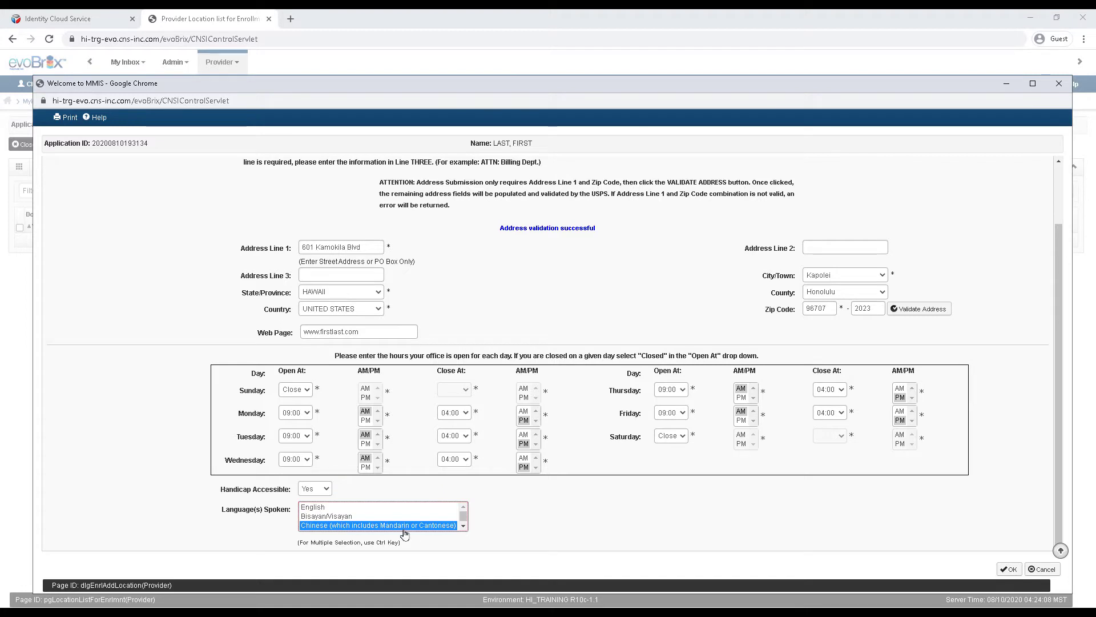
{"action": "left_click", "coordinate": [463, 526]}
{"action": "left_click", "coordinate": [463, 526]}
{"action": "left_click", "coordinate": [327, 516]}
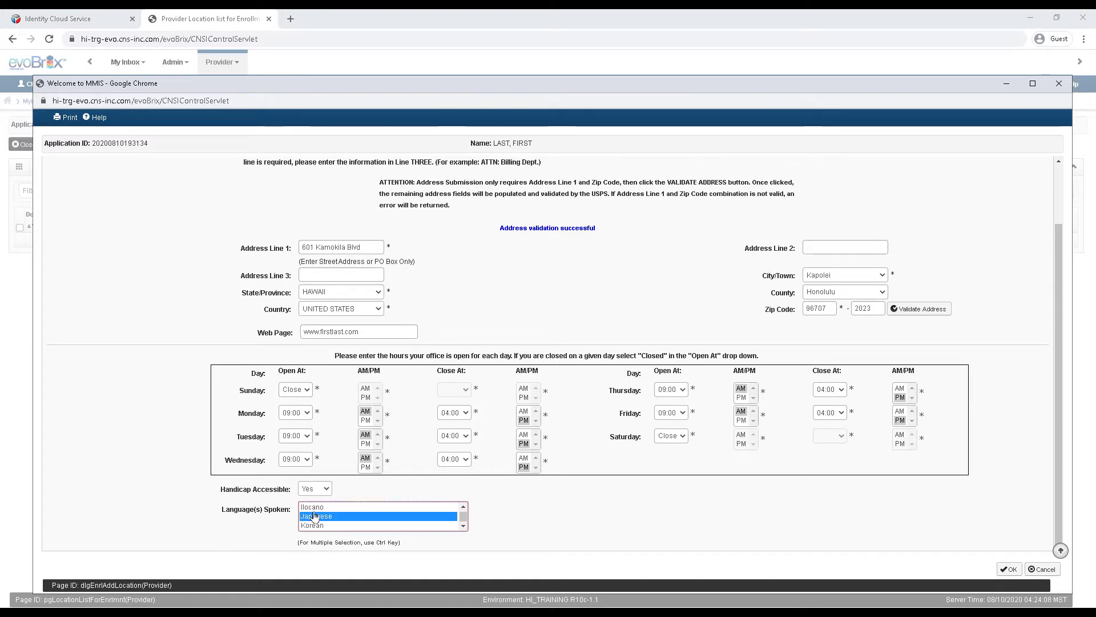
{"action": "left_click", "coordinate": [318, 508]}
{"action": "left_click", "coordinate": [318, 524]}
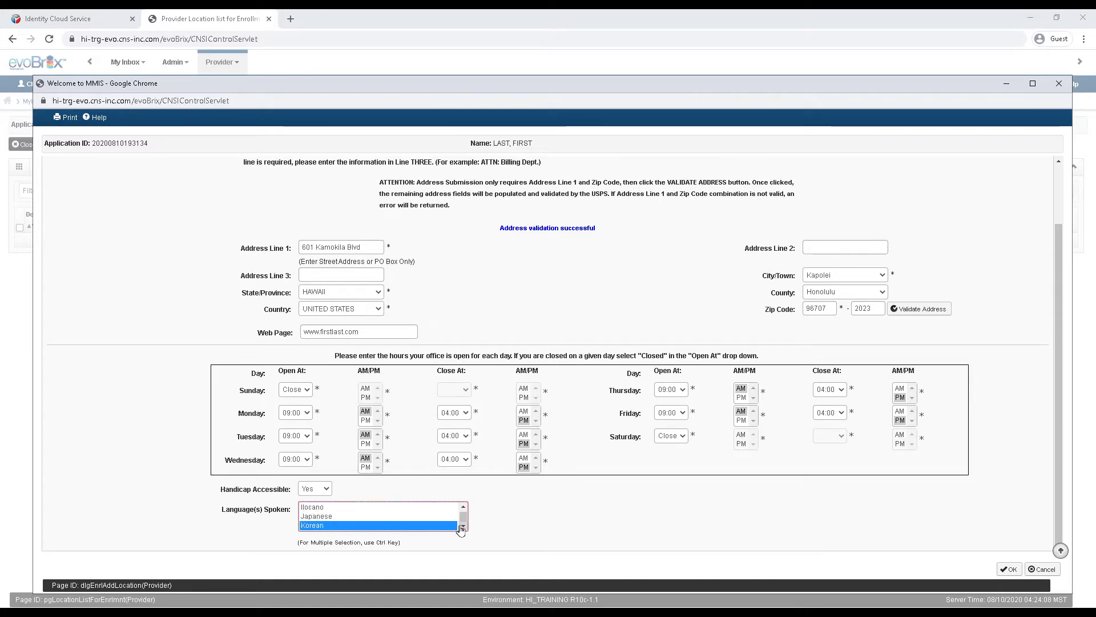
{"action": "left_click", "coordinate": [463, 507]}
{"action": "left_click", "coordinate": [347, 508]}
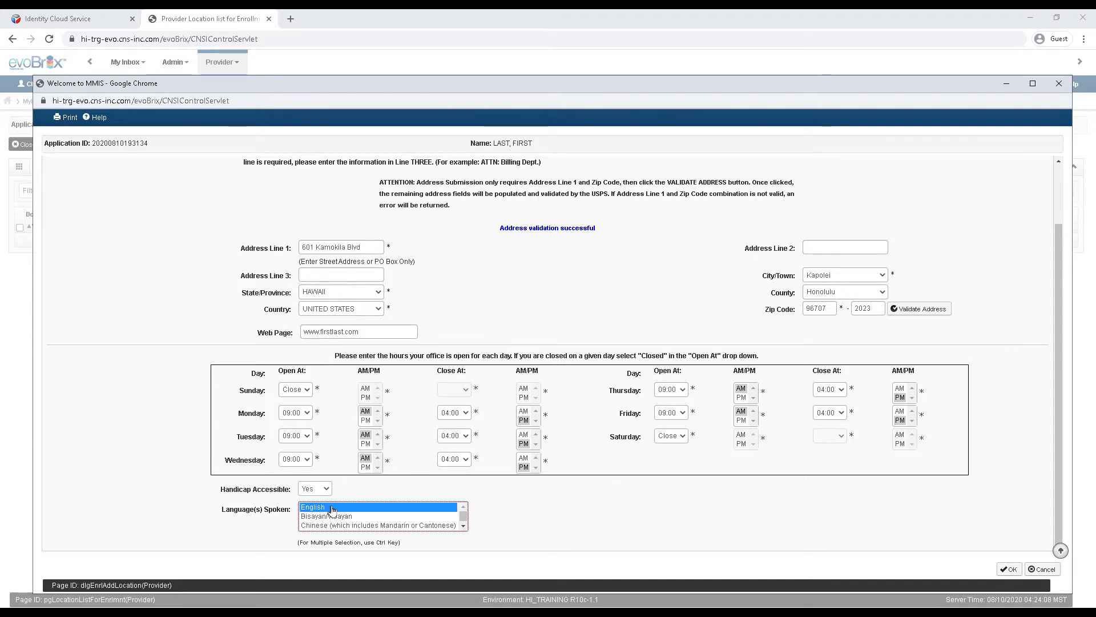
{"action": "left_click", "coordinate": [1008, 569]}
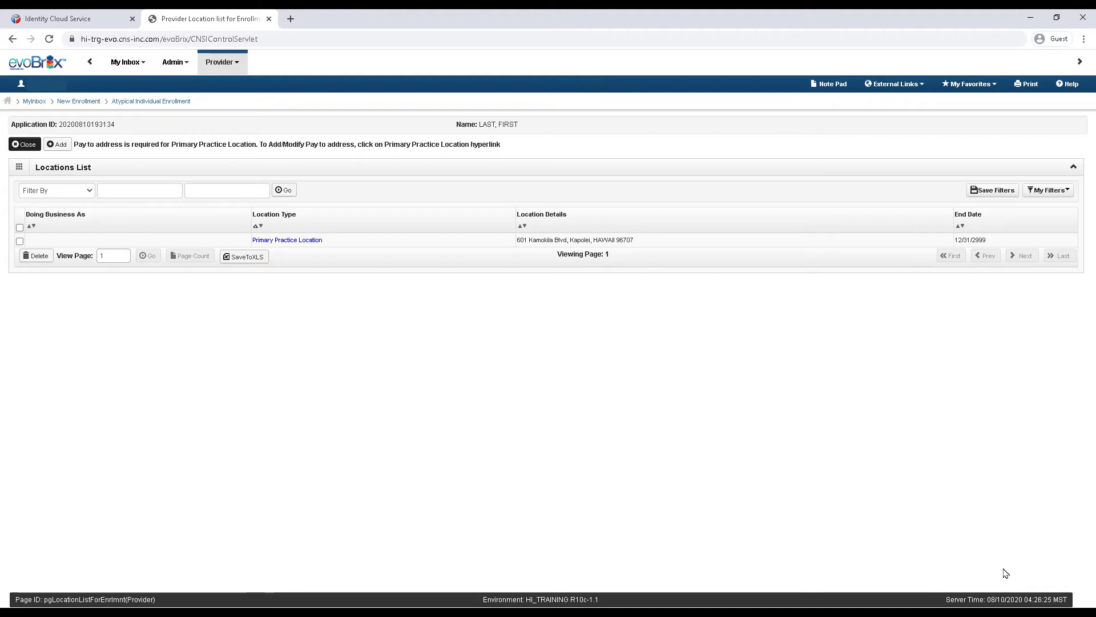
Step: Close the Locations List and open Step 3: Add Correspondence Address
{"action": "left_click", "coordinate": [29, 145]}
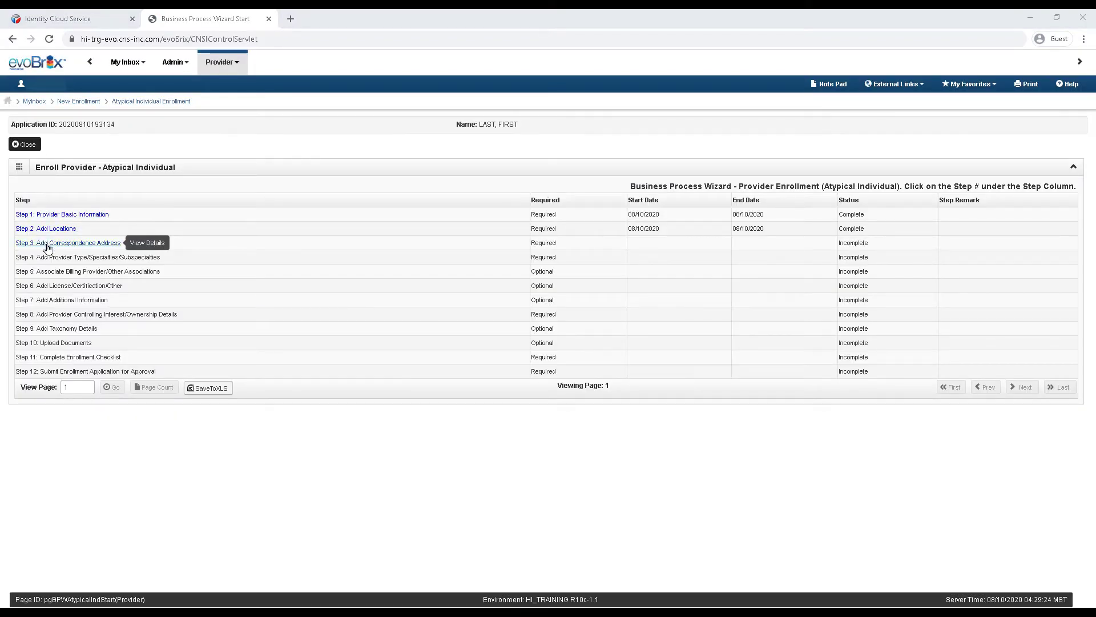
{"action": "left_click", "coordinate": [48, 244]}
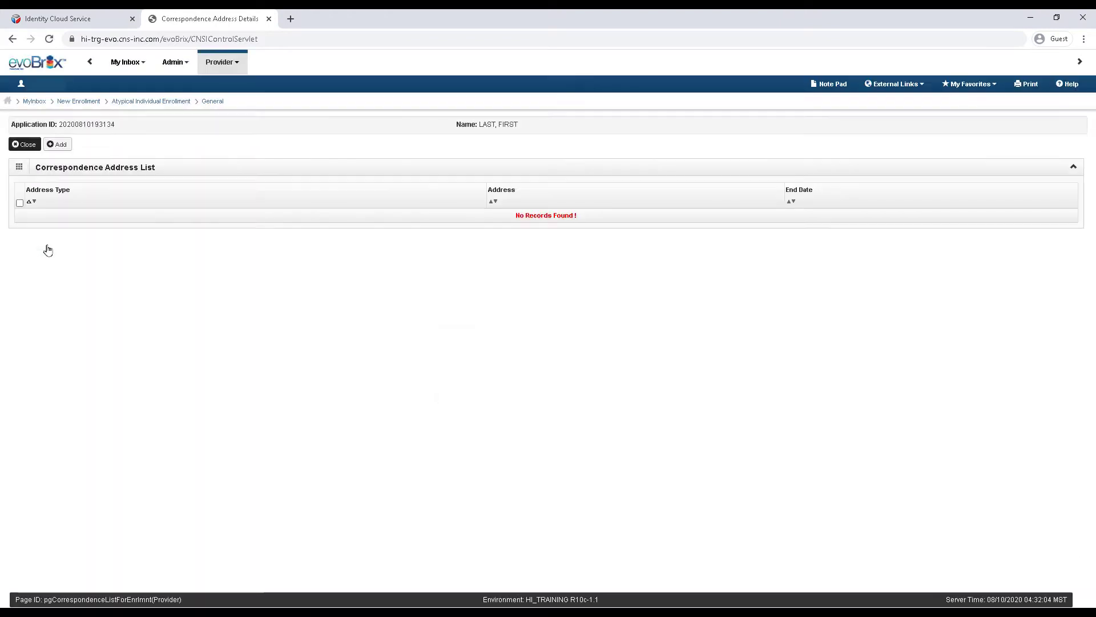
Step: Start a new correspondence address with the office phone, Email communication preference and contact e-mail
{"action": "left_click", "coordinate": [61, 147]}
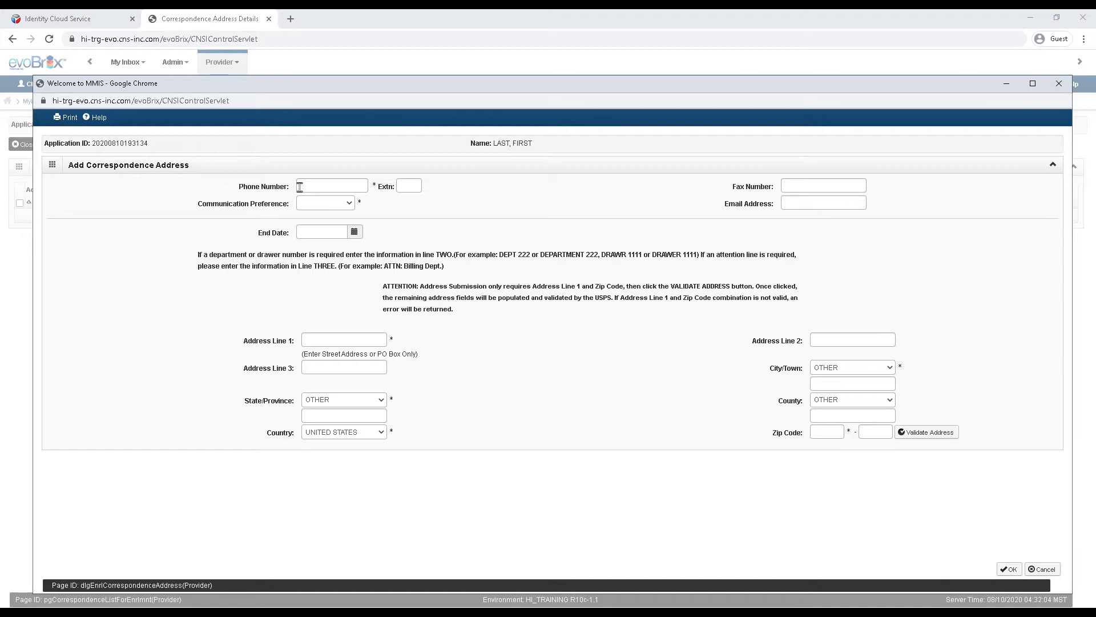
{"action": "left_click", "coordinate": [299, 186]}
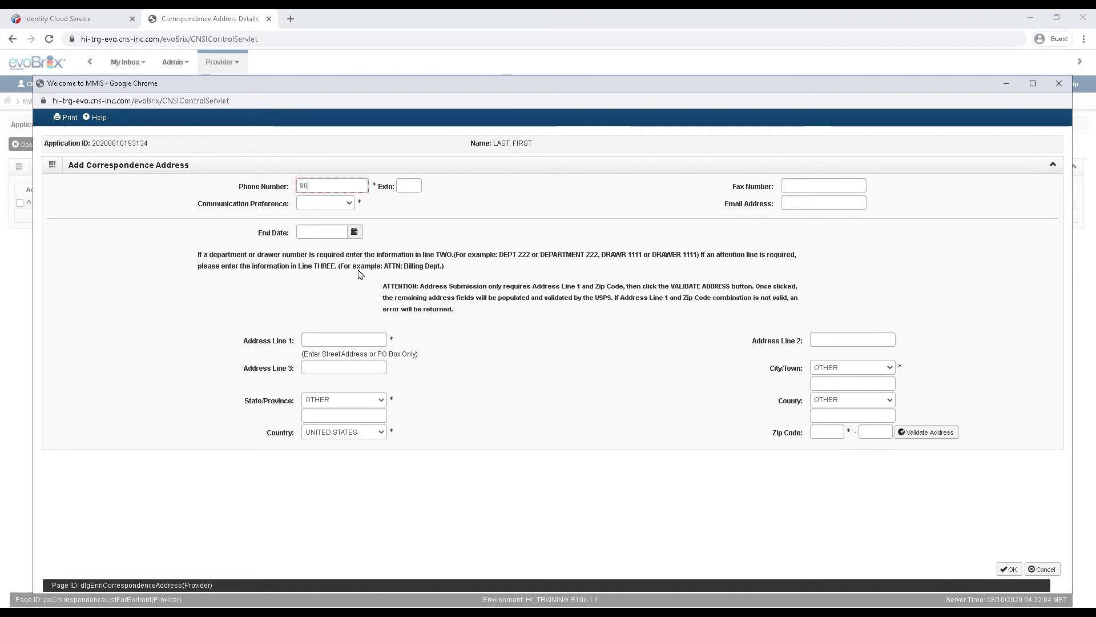
{"action": "left_click", "coordinate": [348, 204]}
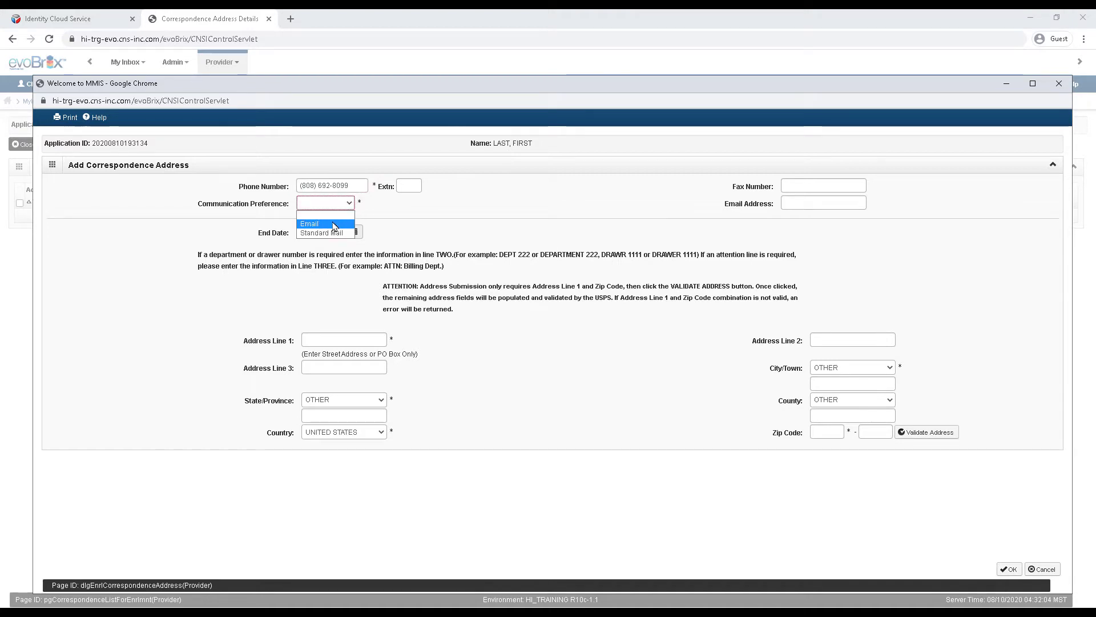
{"action": "left_click", "coordinate": [334, 224]}
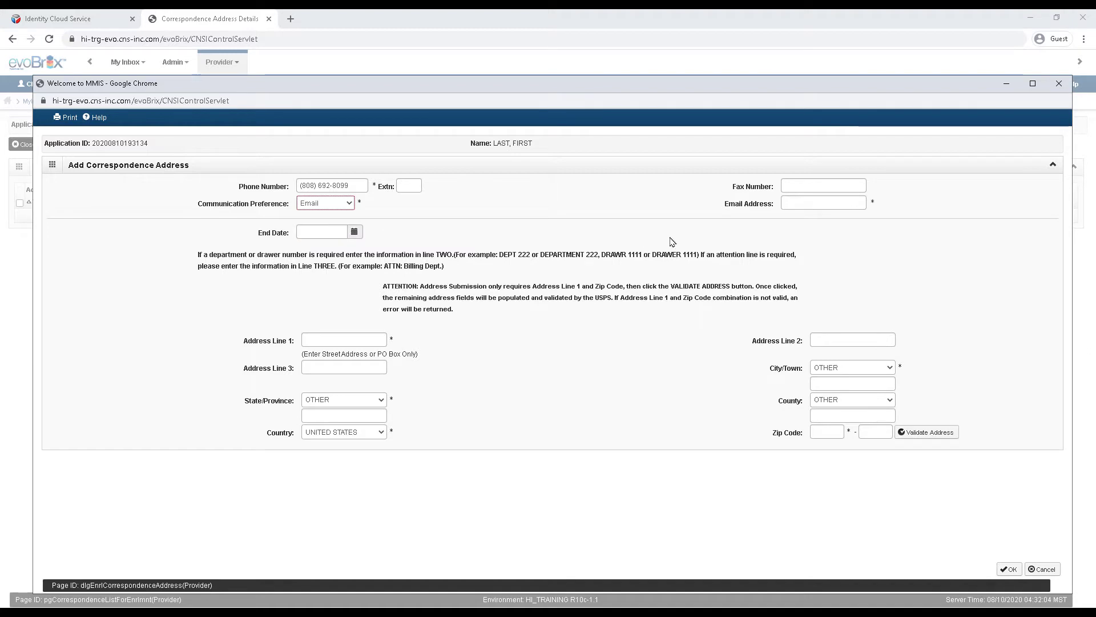
{"action": "left_click", "coordinate": [791, 202]}
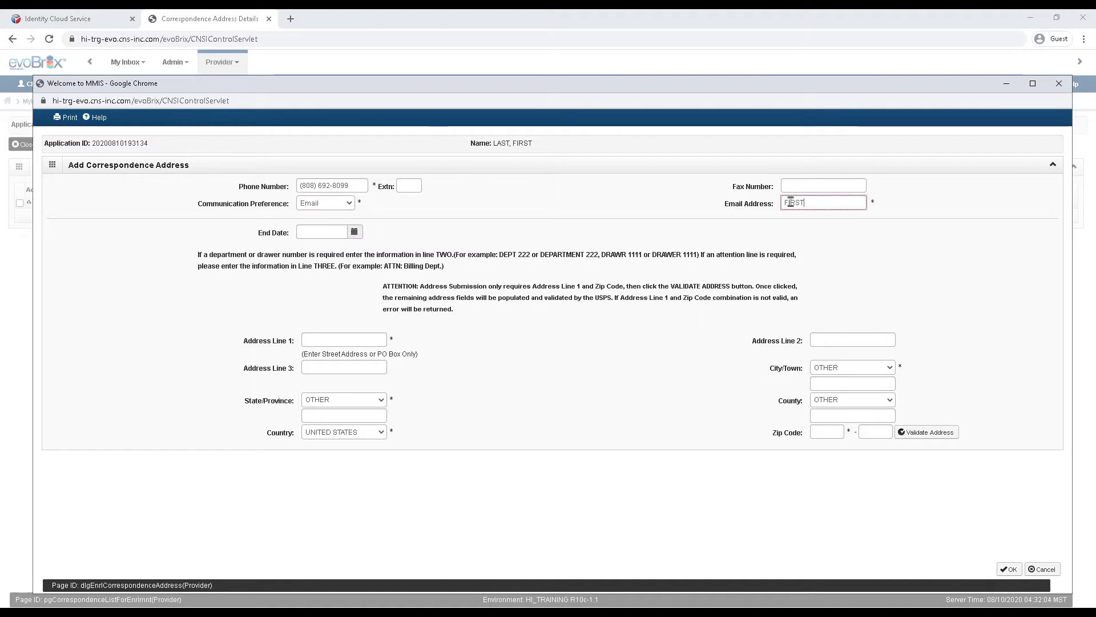
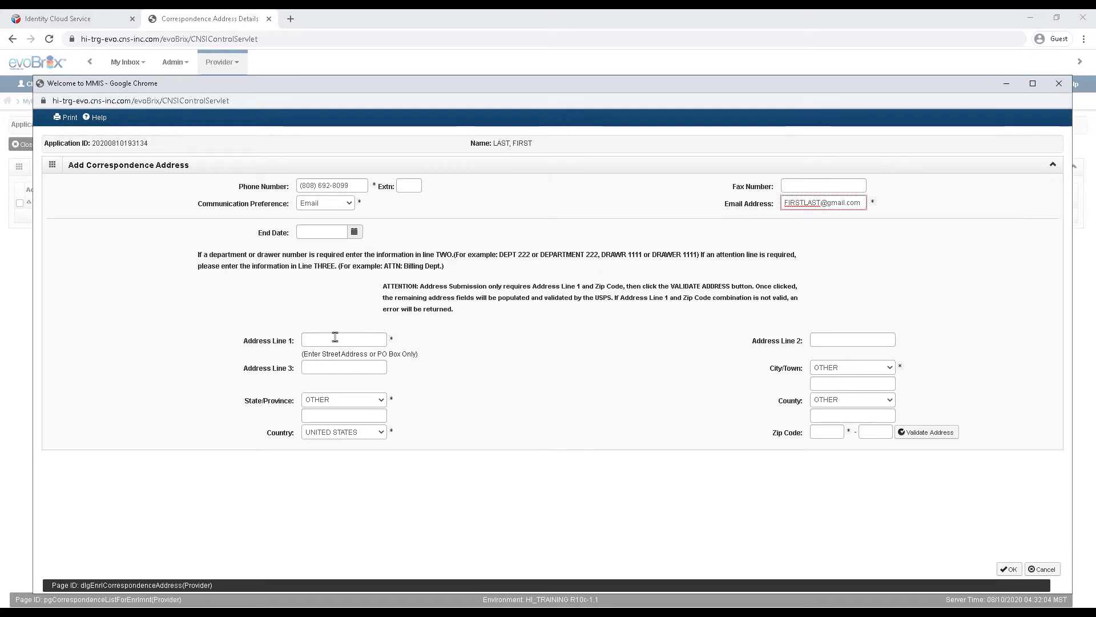
Step: Enter the street address and zip code, then validate it to fill city, county and state
{"action": "left_click", "coordinate": [337, 338]}
{"action": "type", "text": "6"}
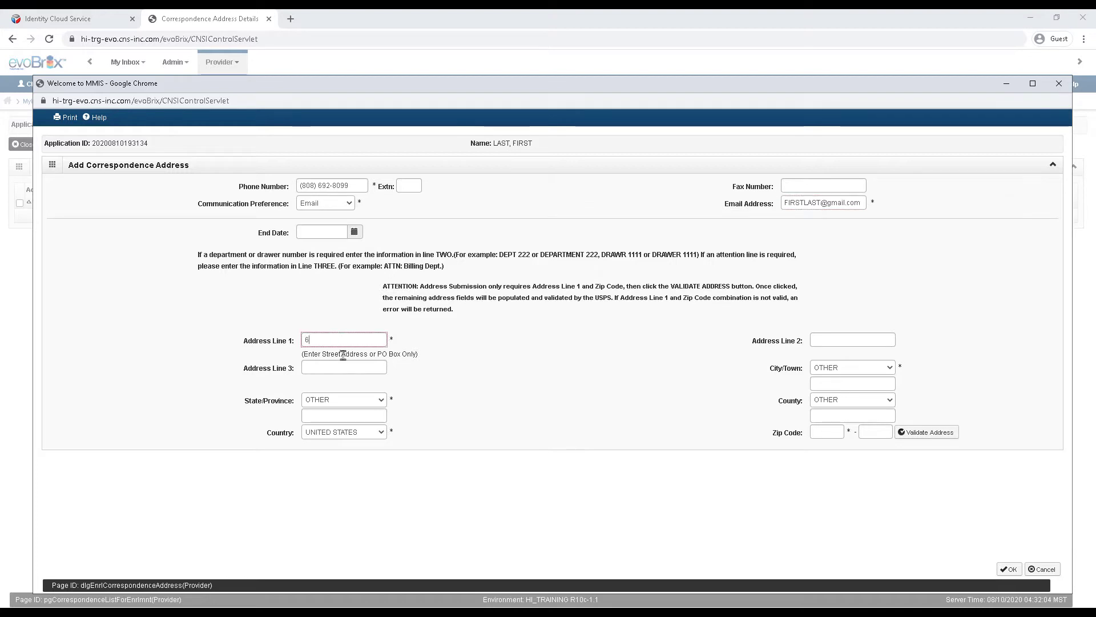
{"action": "type", "text": "01 KAMOKILA BLVD"}
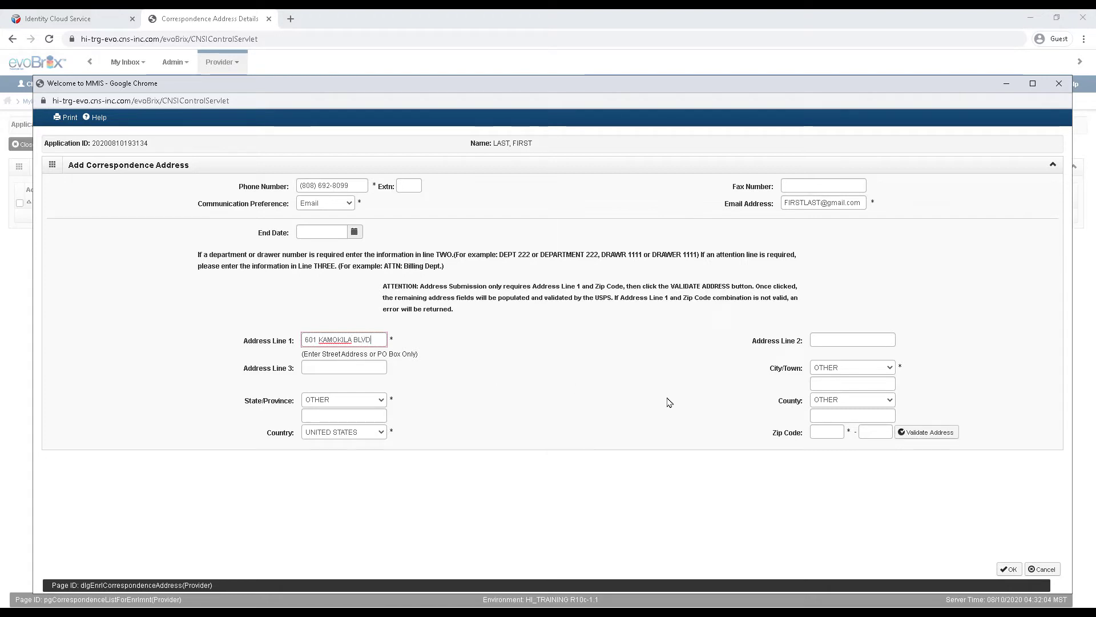
{"action": "left_click", "coordinate": [813, 434]}
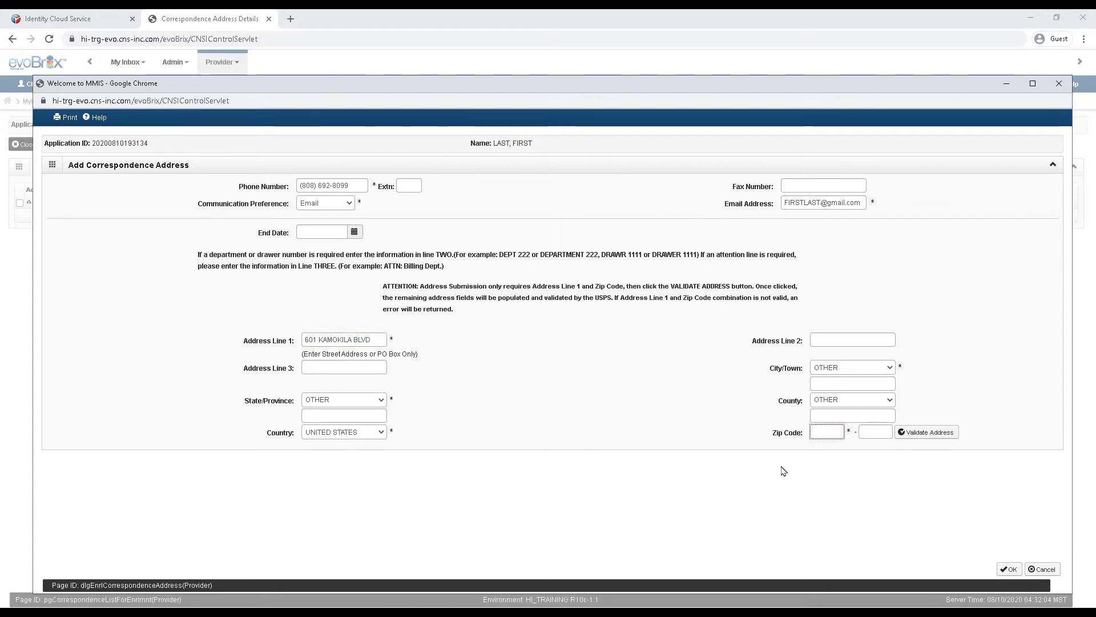
{"action": "type", "text": "96707"}
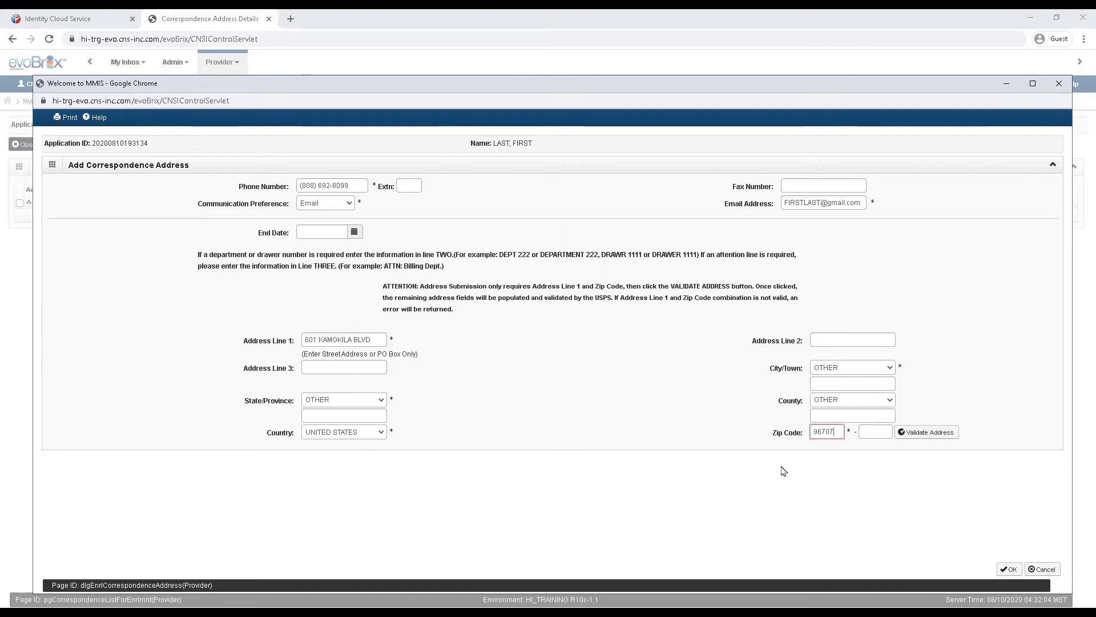
{"action": "left_click", "coordinate": [938, 439]}
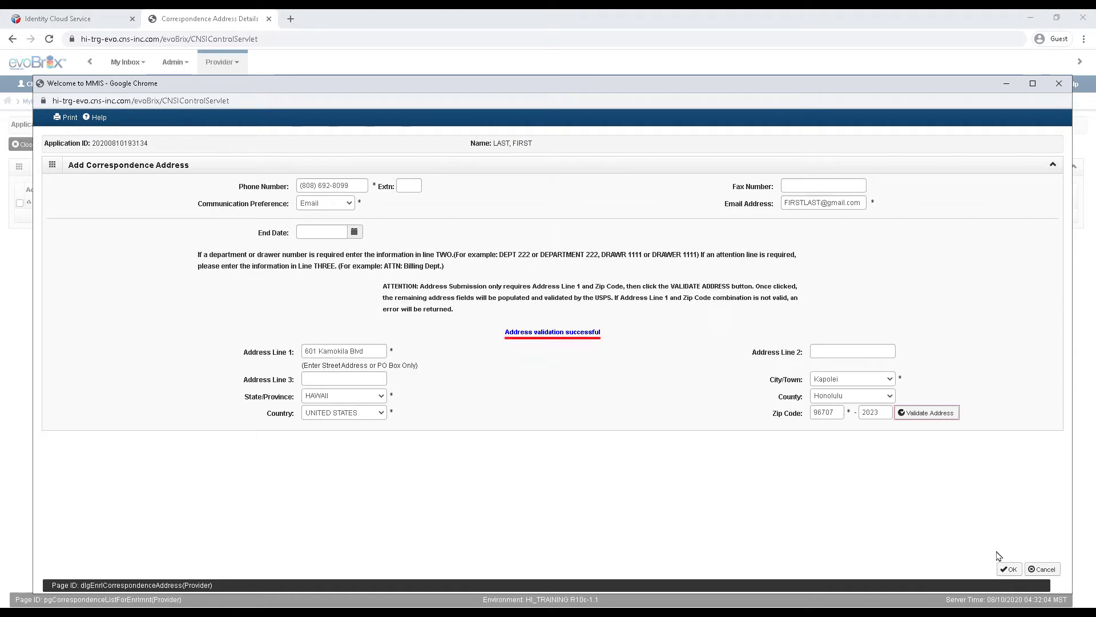
Step: Save the correspondence address, then add an ADULT FOSTER CARE provider type with NO SPECIALTY REQUIRED
{"action": "left_click", "coordinate": [1007, 570]}
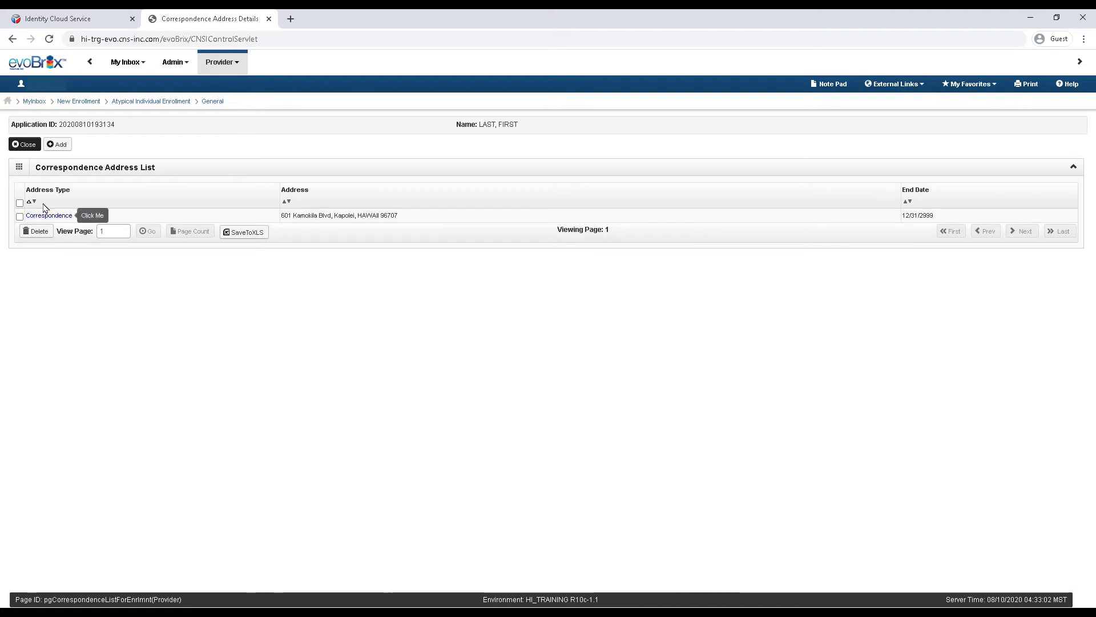
{"action": "left_click", "coordinate": [31, 147]}
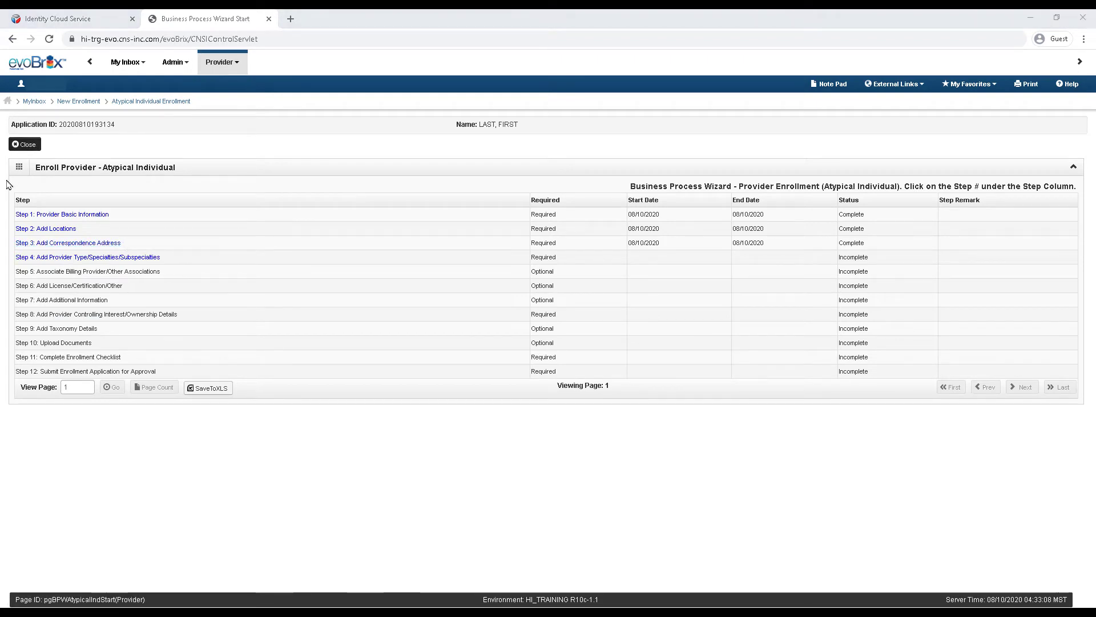
{"action": "left_click", "coordinate": [80, 258]}
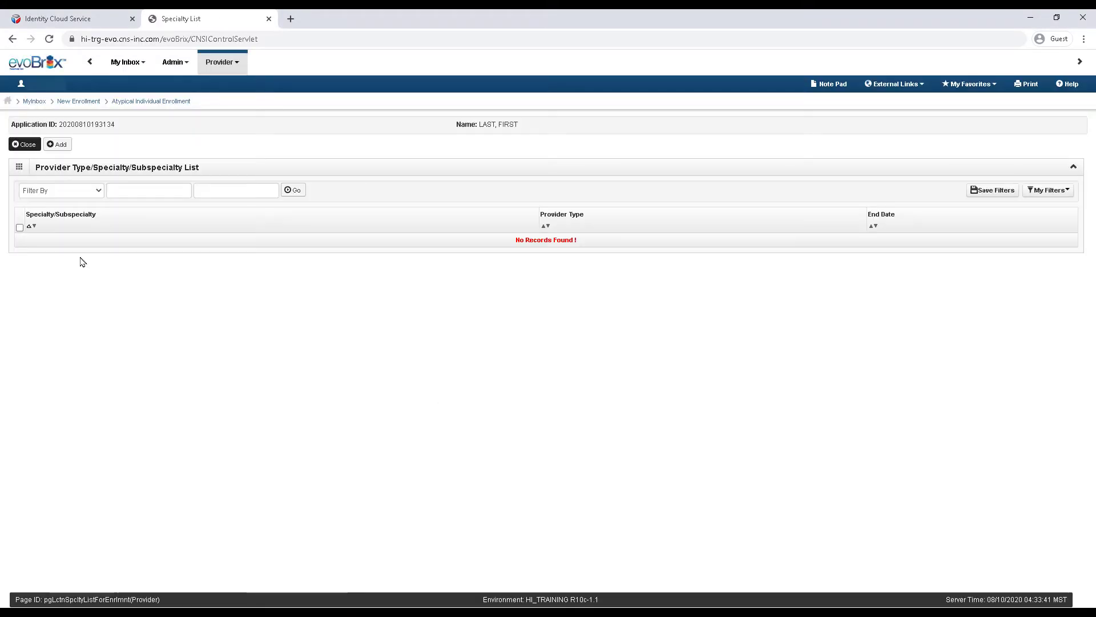
{"action": "left_click", "coordinate": [60, 147]}
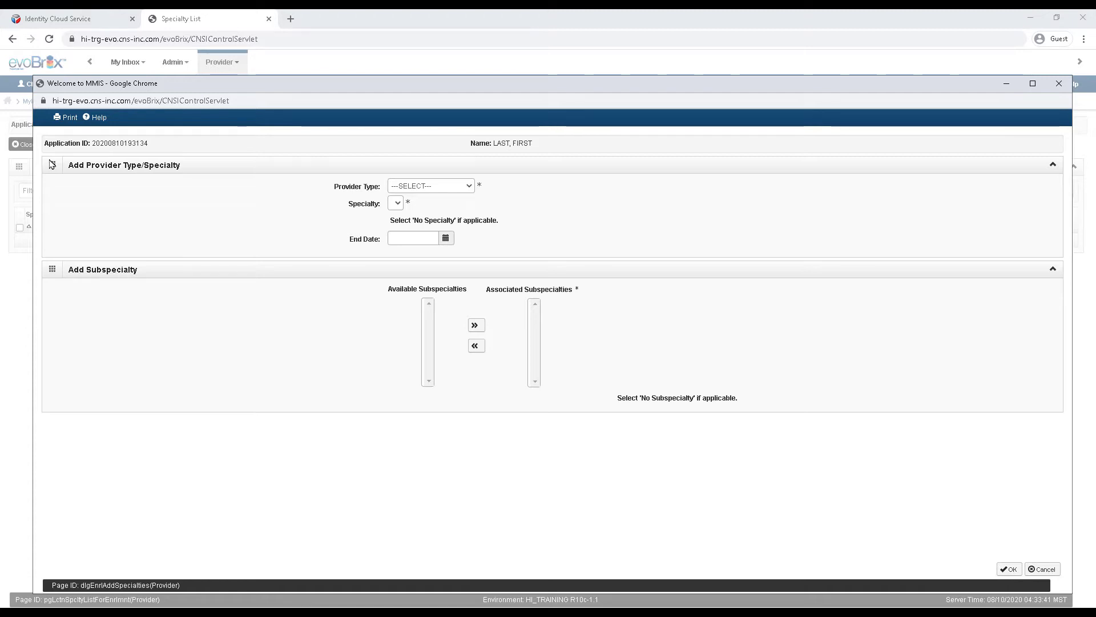
{"action": "left_click", "coordinate": [417, 187]}
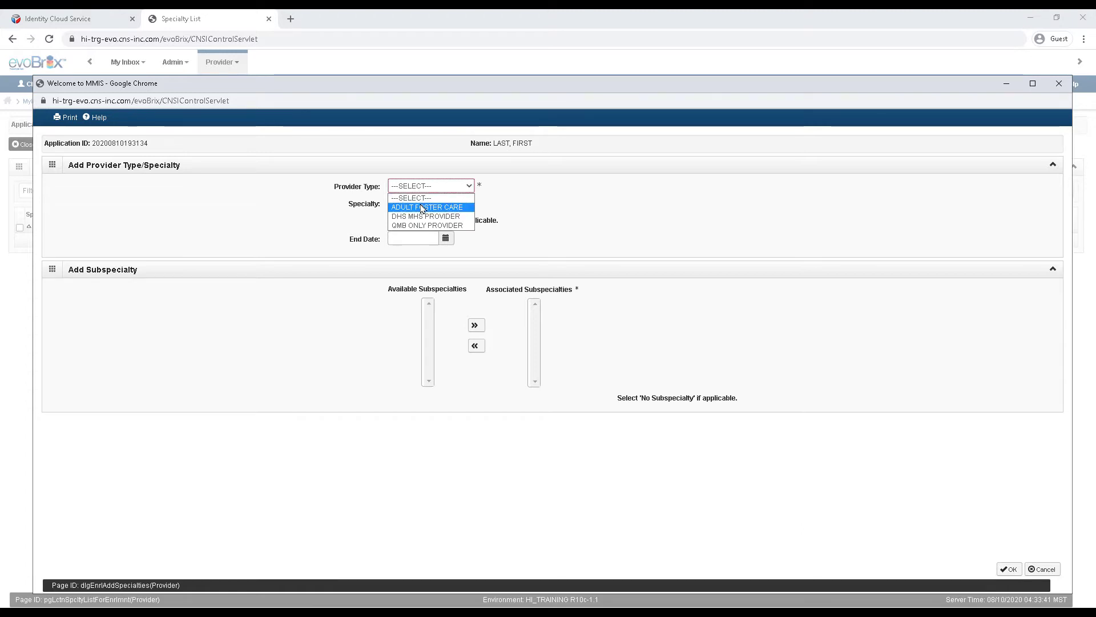
{"action": "left_click", "coordinate": [423, 207]}
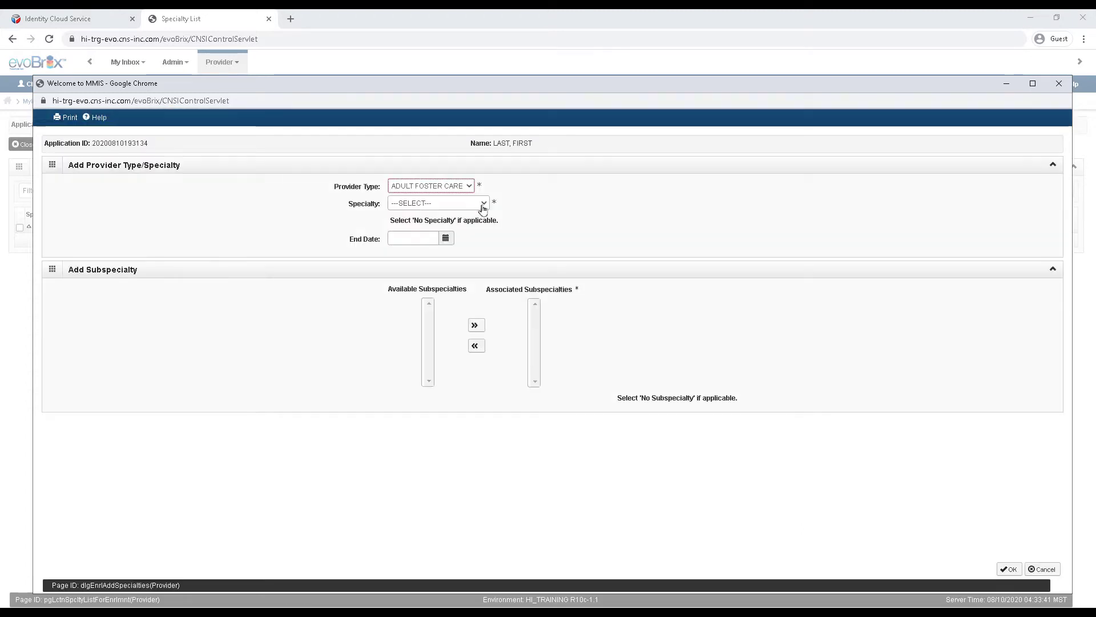
{"action": "left_click", "coordinate": [483, 205]}
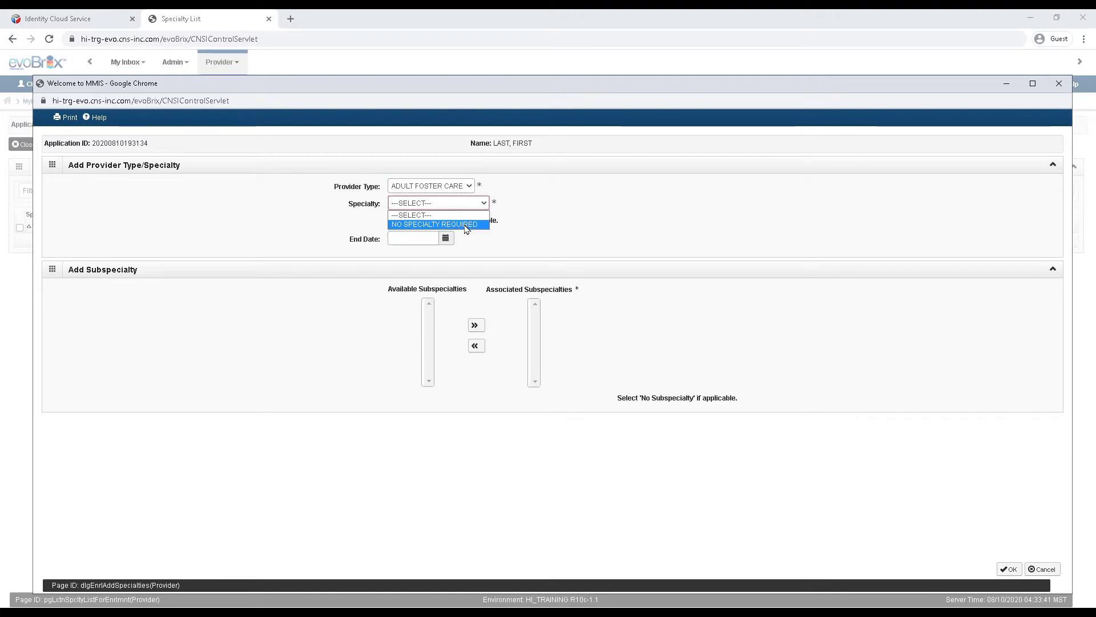
{"action": "left_click", "coordinate": [465, 224]}
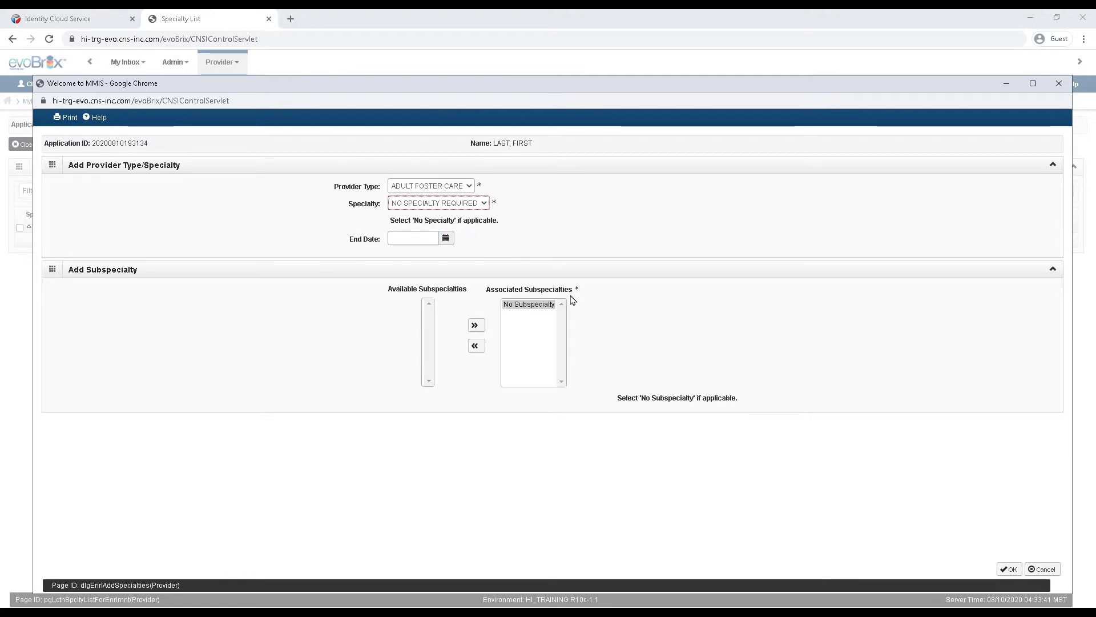
{"action": "left_click", "coordinate": [1009, 569]}
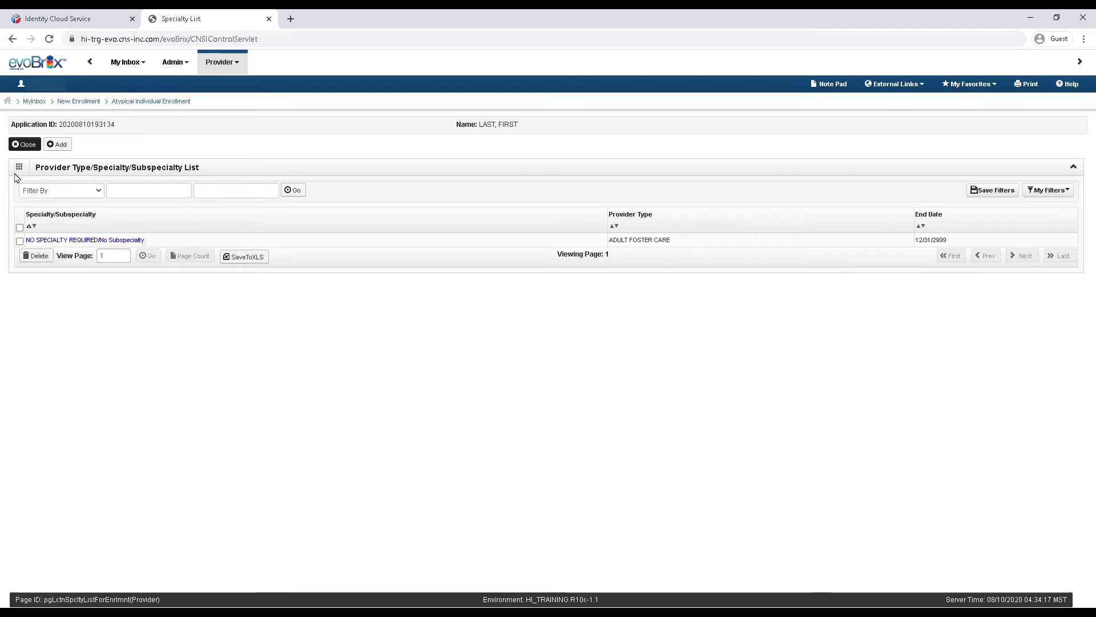
Step: Leave the billing provider associations step empty and open the Step 6 License/Certification/Other list
{"action": "left_click", "coordinate": [24, 145]}
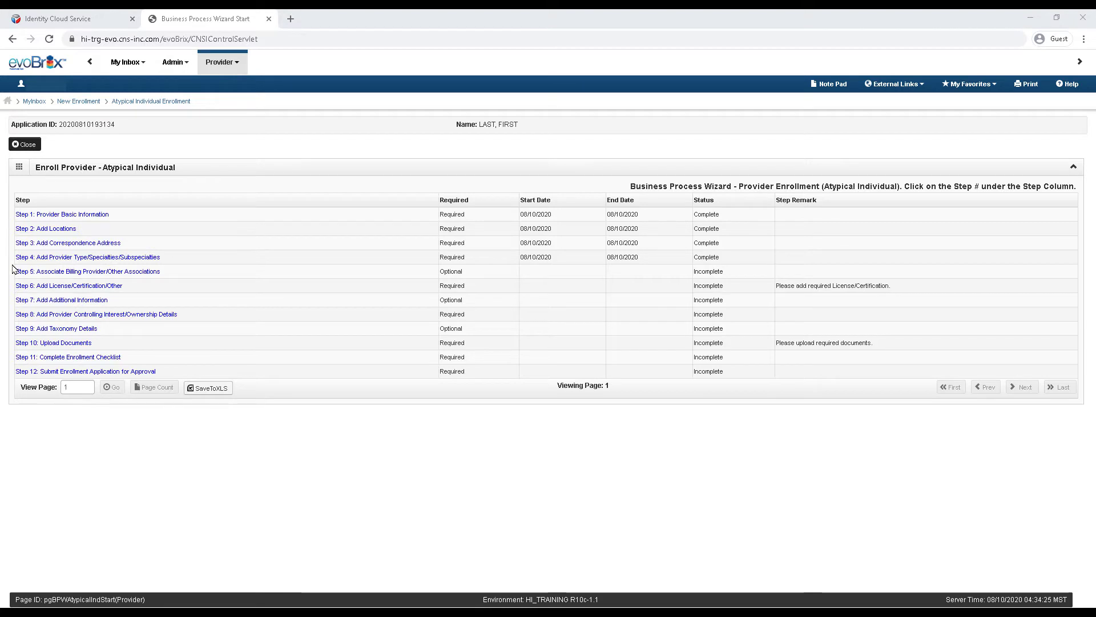
{"action": "left_click", "coordinate": [144, 272]}
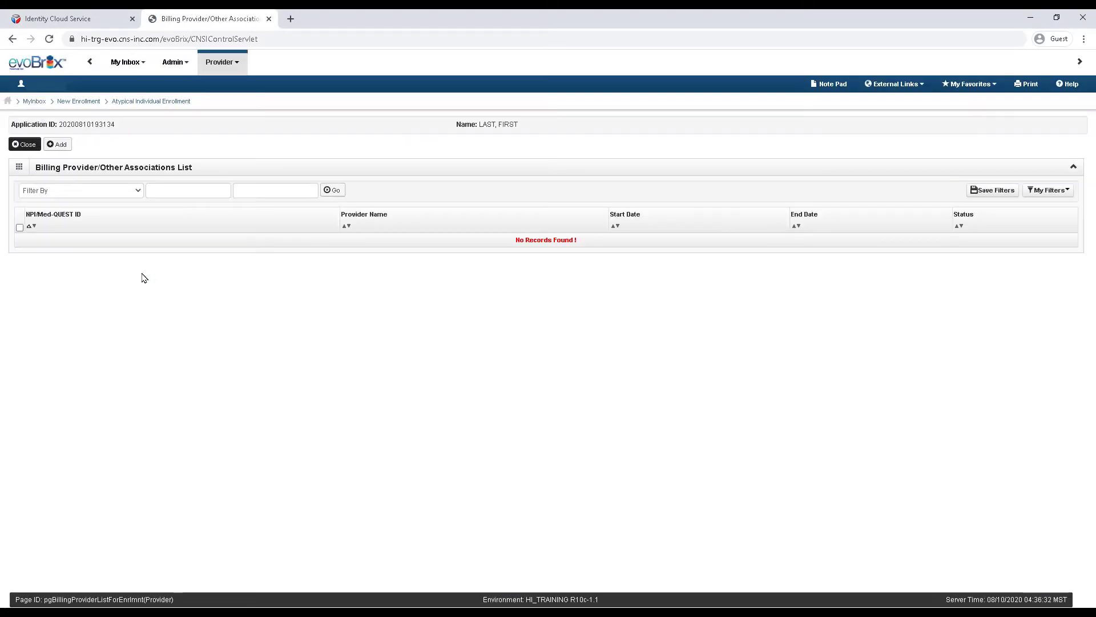
{"action": "left_click", "coordinate": [30, 146]}
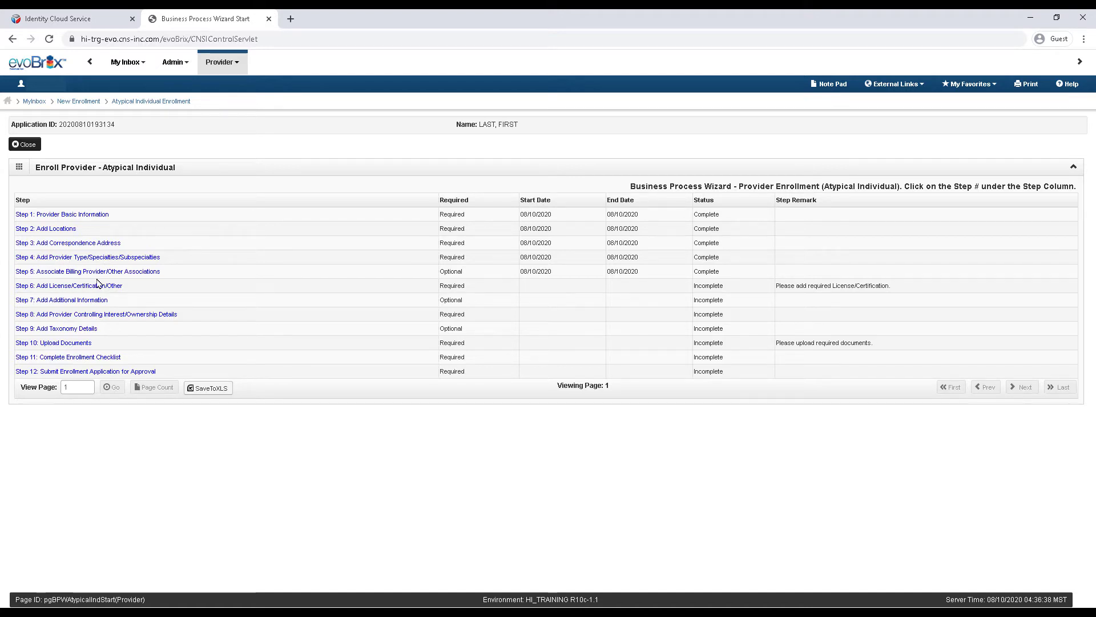
{"action": "left_click", "coordinate": [98, 284]}
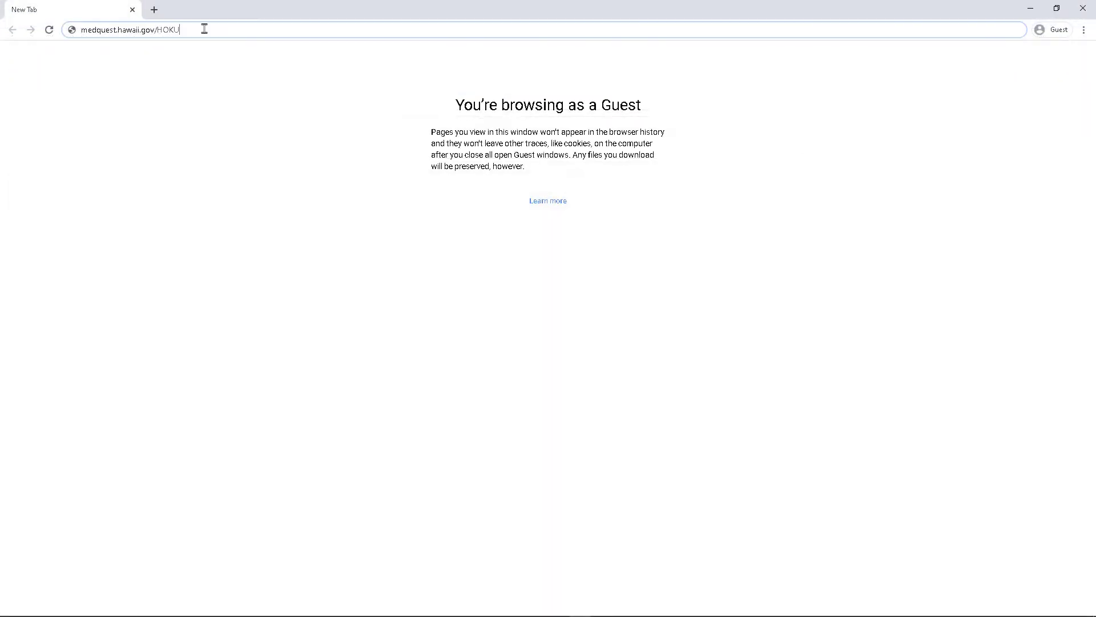
Step: Load the Med-QUEST HOKU page and review the Required and Optional Licenses by Provider Type PDF
{"action": "key", "text": "Return"}
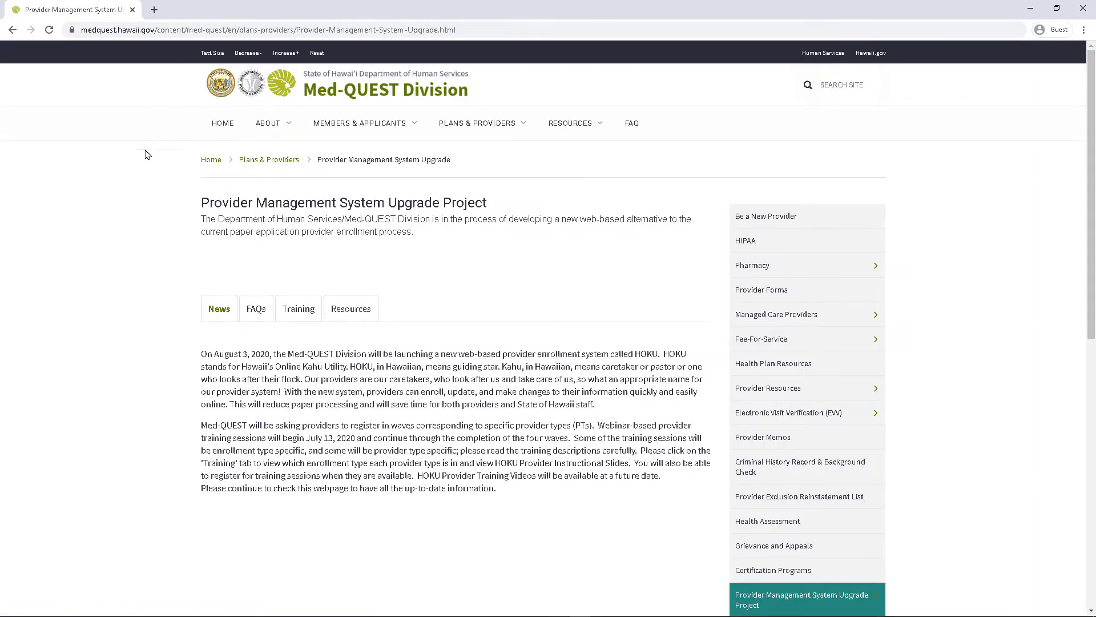
{"action": "left_click", "coordinate": [348, 320]}
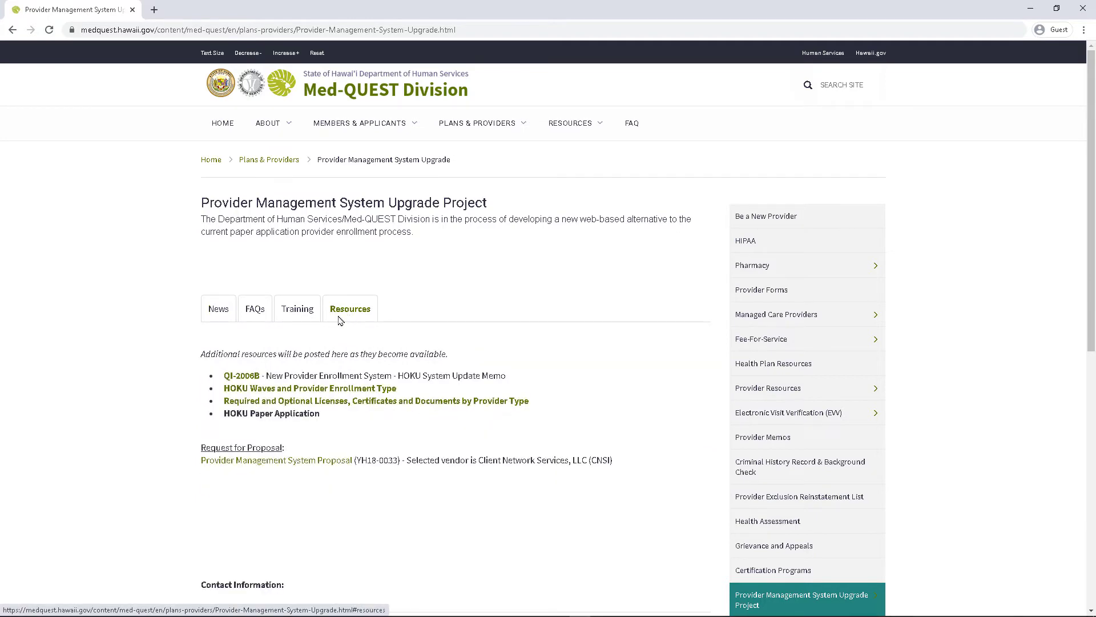
{"action": "left_click", "coordinate": [239, 406]}
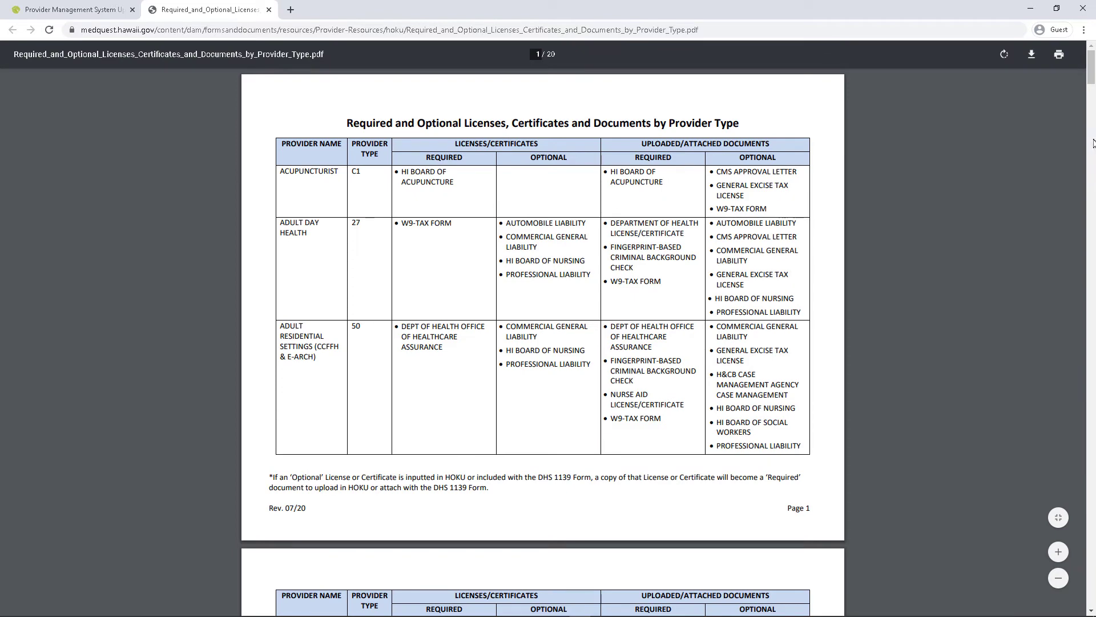
{"action": "scroll", "coordinate": [1093, 85], "scroll_direction": "down", "scroll_amount": 5}
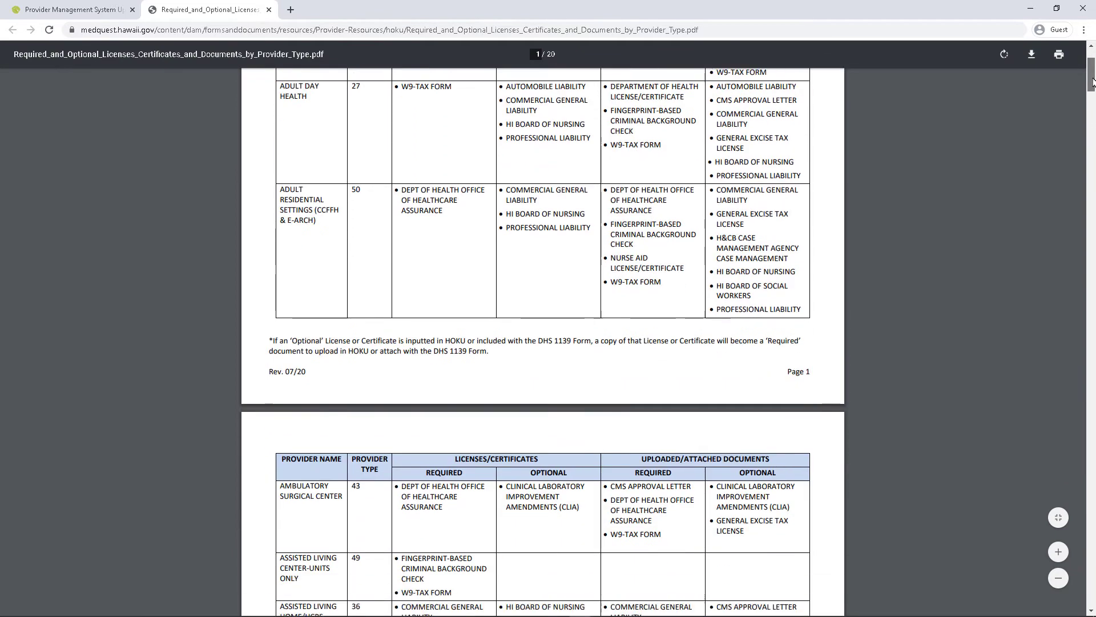
{"action": "left_click_drag", "start_coordinate": [1093, 90], "coordinate": [1093, 246]}
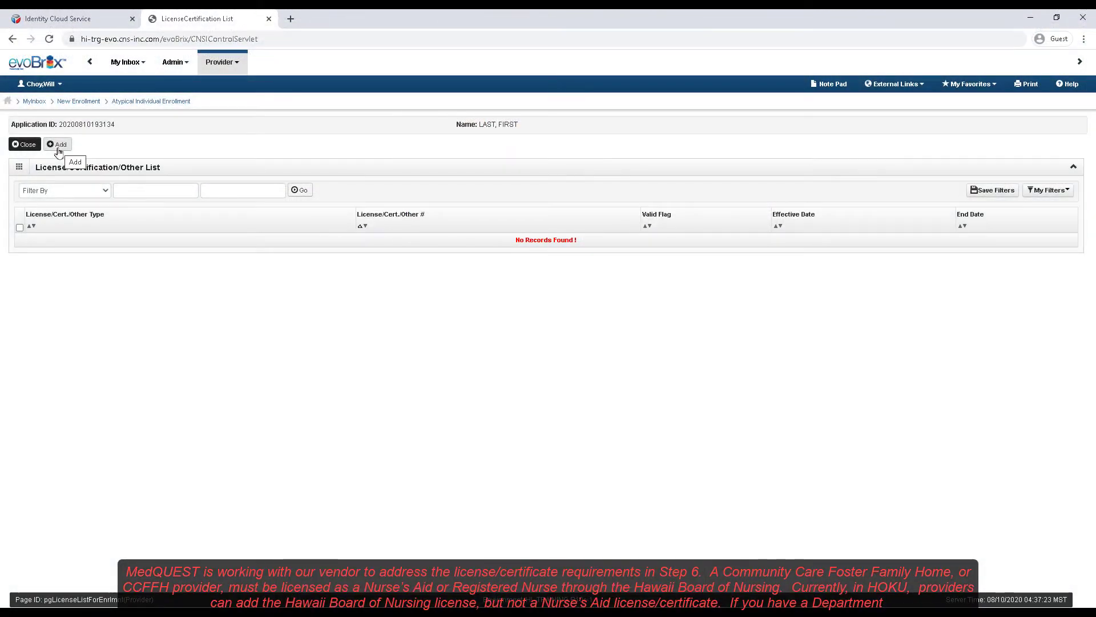
Step: Open the Add License/Certification/Other form from the Step 6 list
{"action": "left_click", "coordinate": [59, 148]}
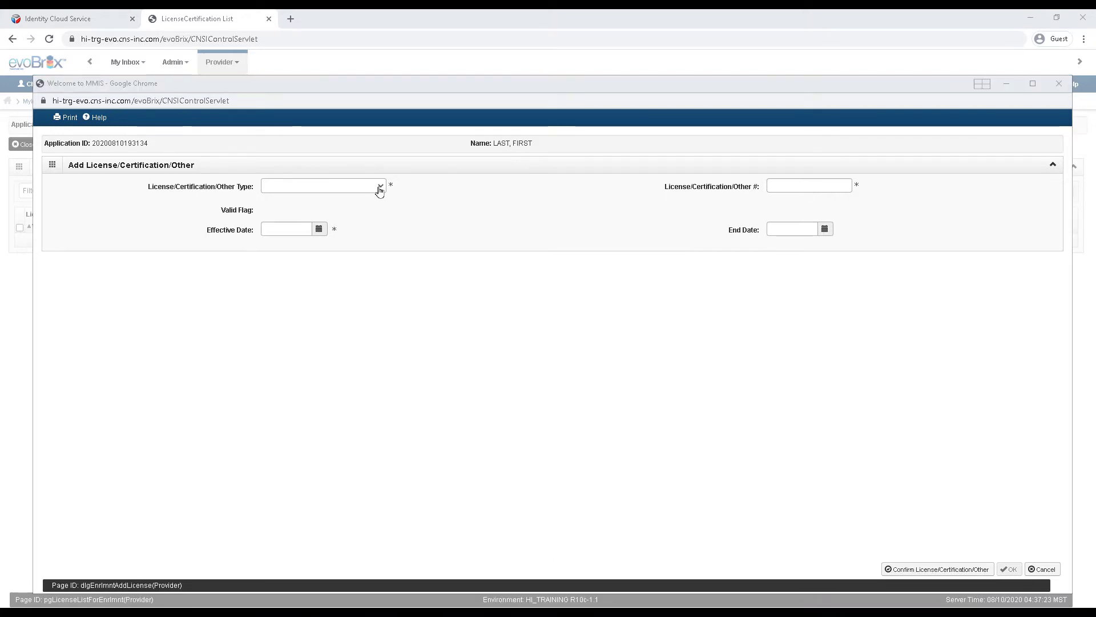
Step: Add a Department Of Health Office Of Healthcare Assurance license with its number, effective 08/10/2020
{"action": "left_click", "coordinate": [379, 189]}
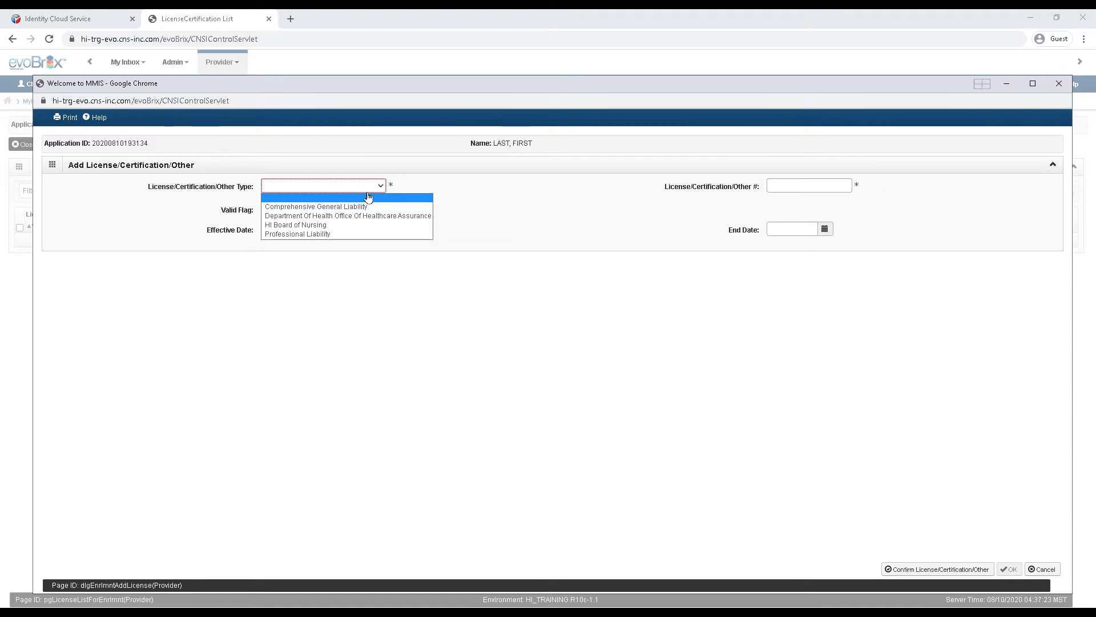
{"action": "left_click", "coordinate": [354, 216]}
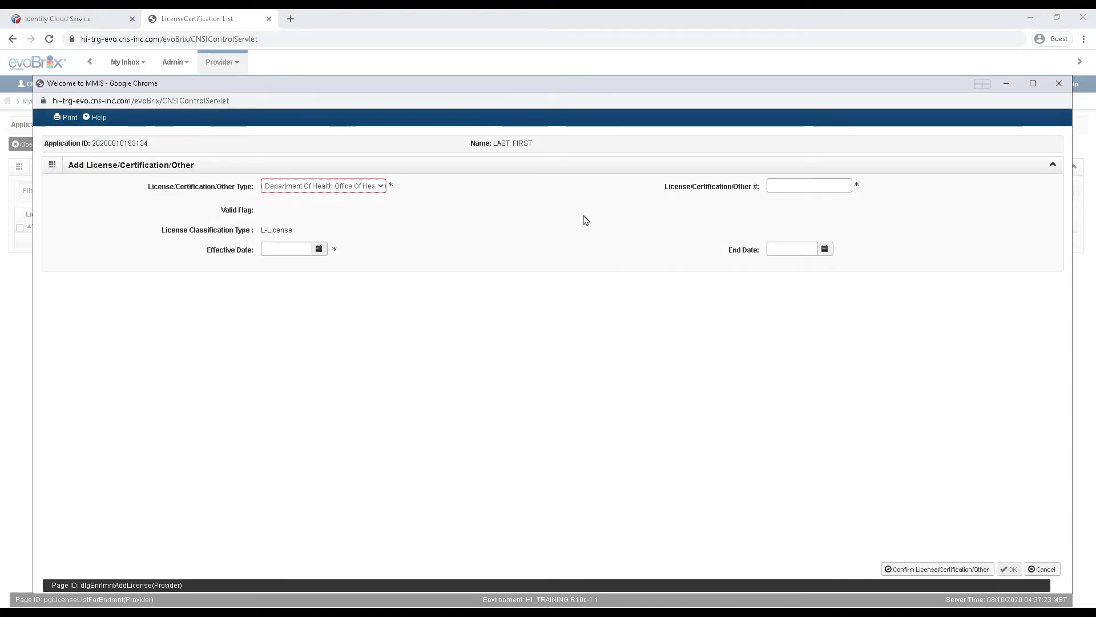
{"action": "left_click", "coordinate": [774, 189]}
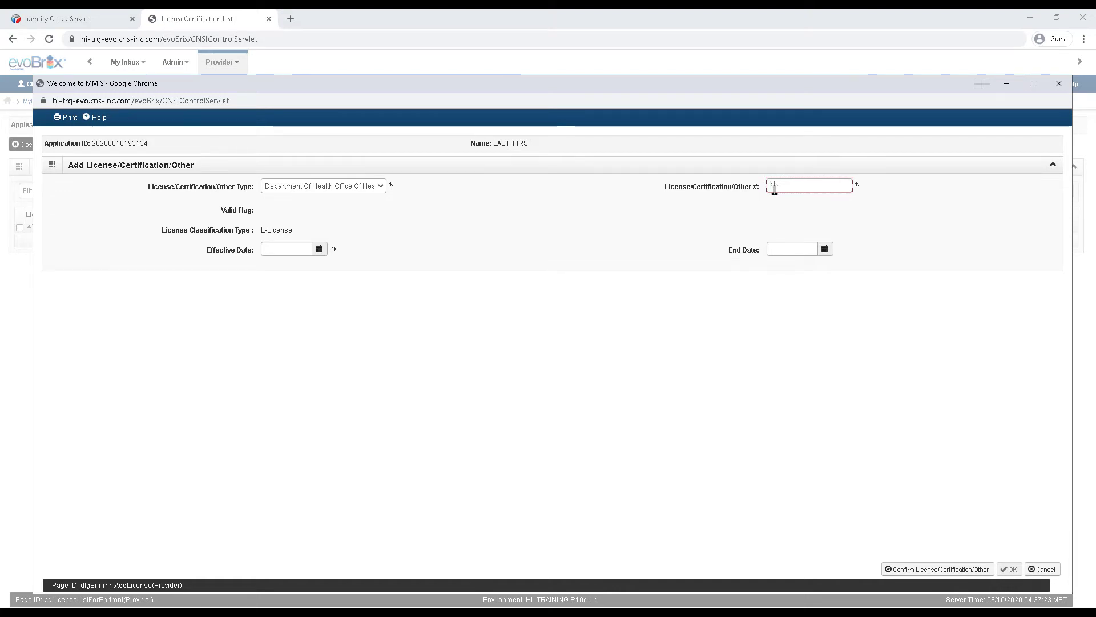
{"action": "type", "text": "13579"}
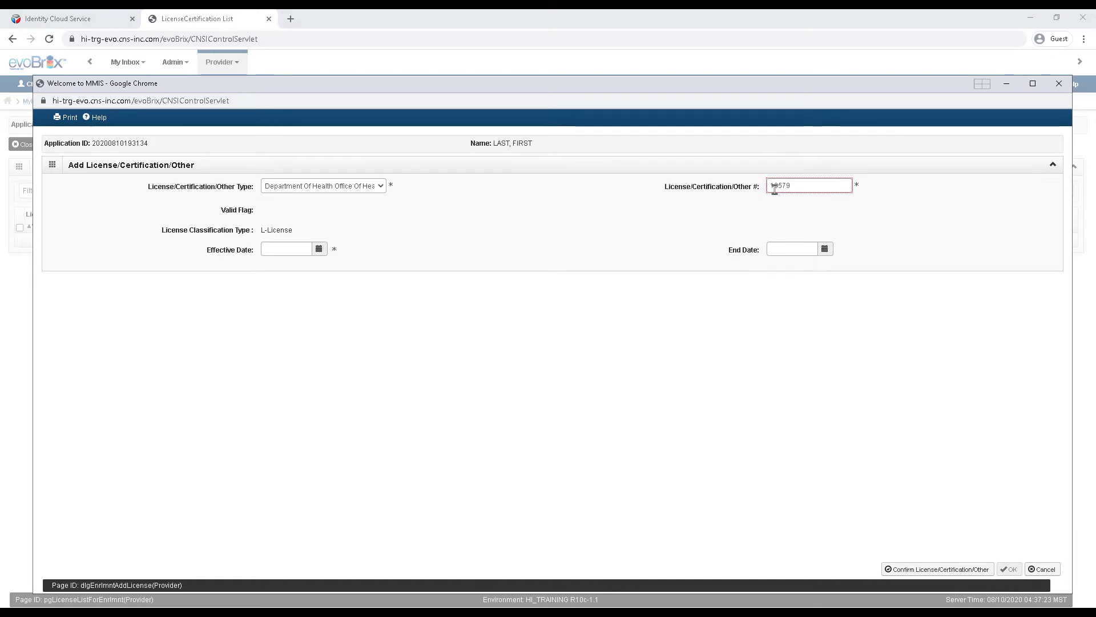
{"action": "type", "text": "24"}
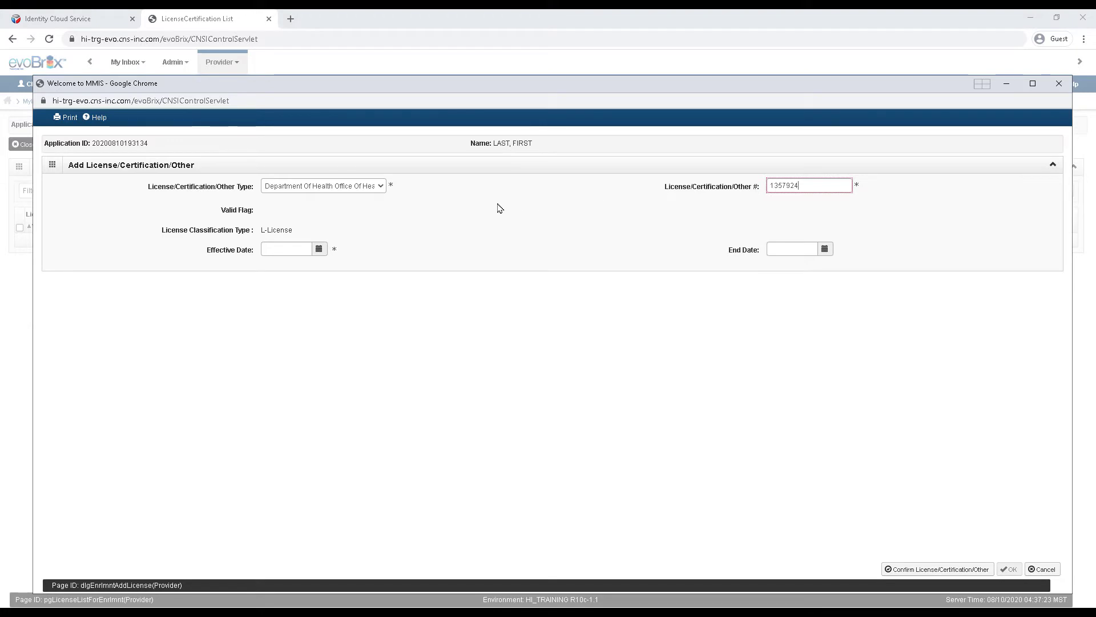
{"action": "left_click", "coordinate": [319, 250]}
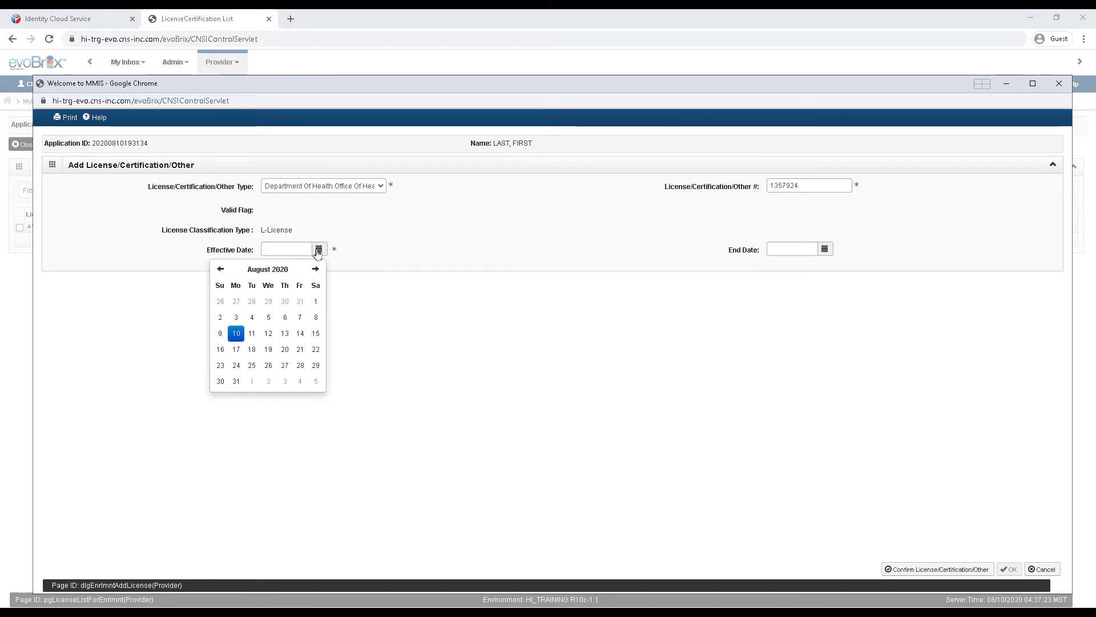
{"action": "left_click", "coordinate": [237, 334]}
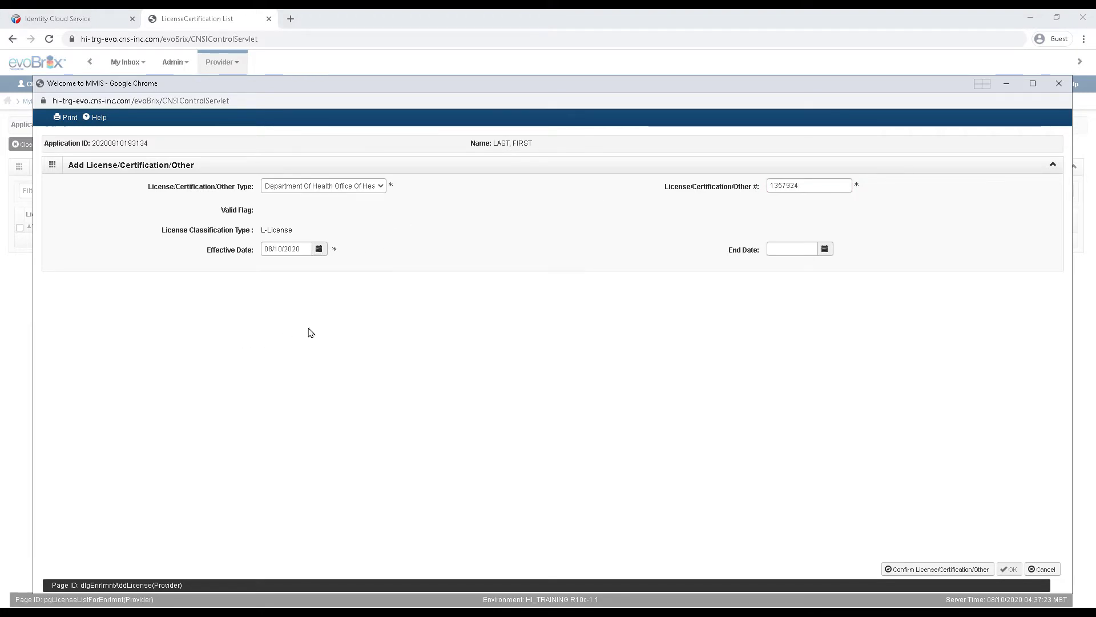
{"action": "left_click", "coordinate": [914, 570]}
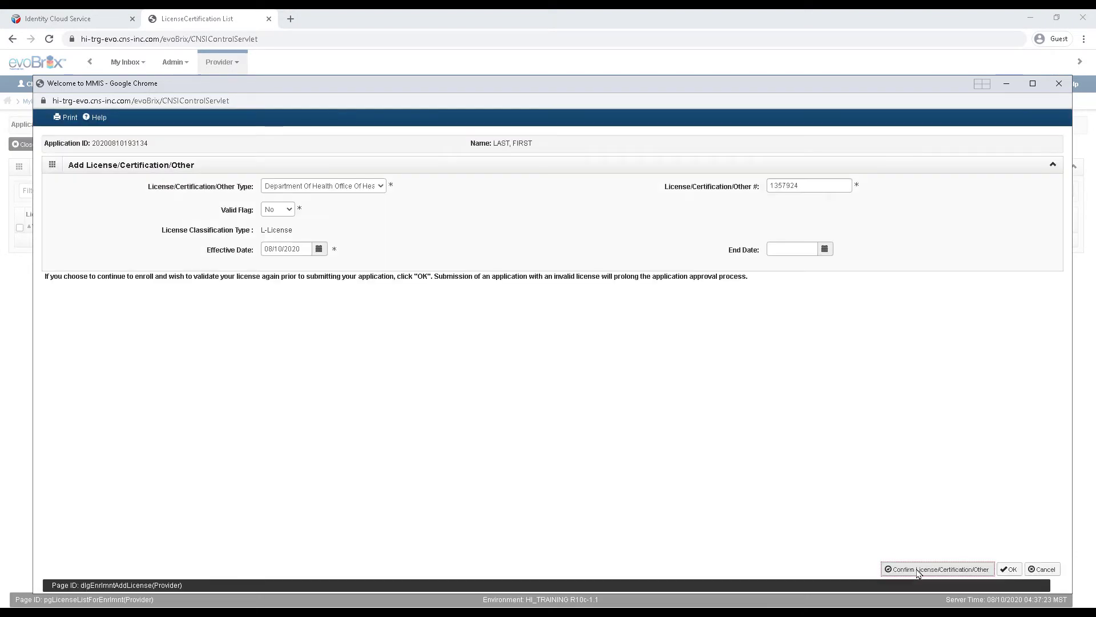
{"action": "left_click", "coordinate": [1008, 569]}
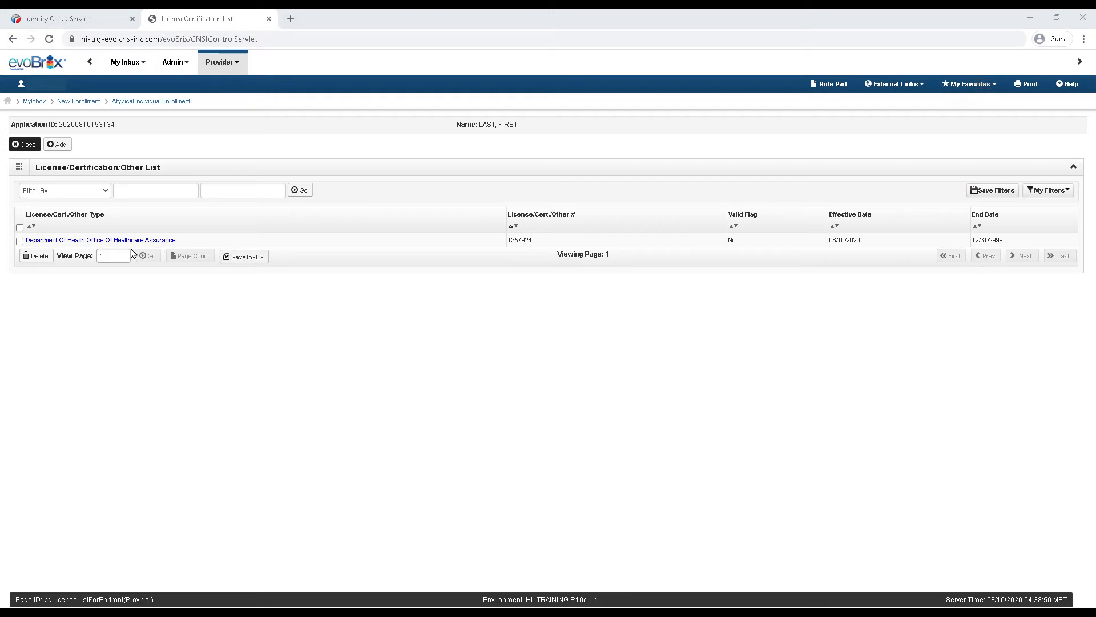
Step: Return to the wizard and bring up Step 7's Add Authorized Representative form
{"action": "left_click", "coordinate": [22, 147]}
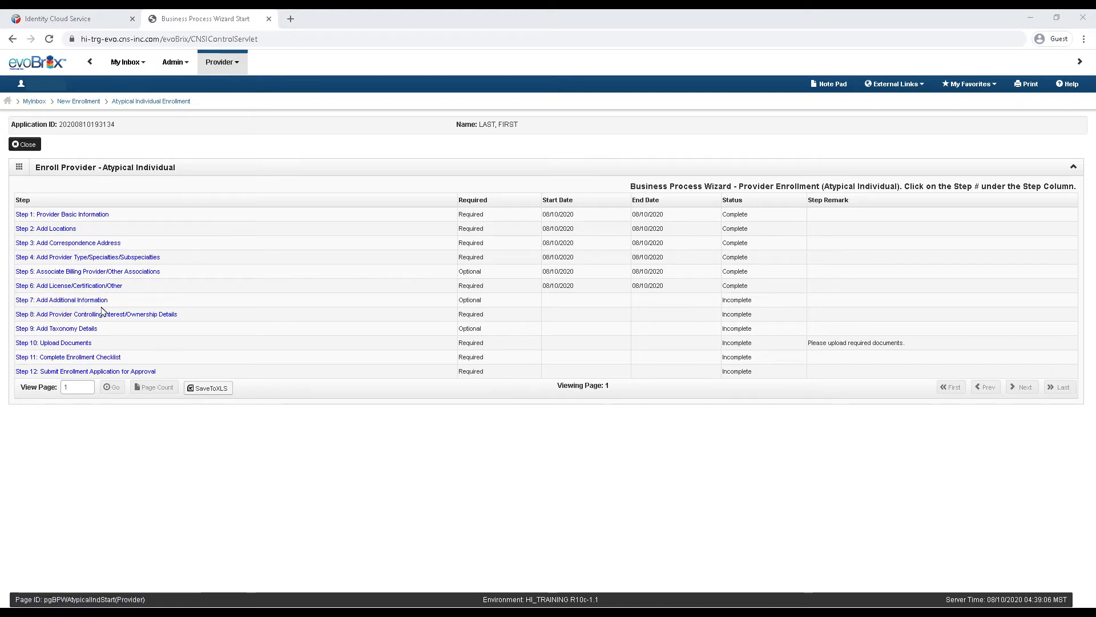
{"action": "left_click", "coordinate": [84, 302]}
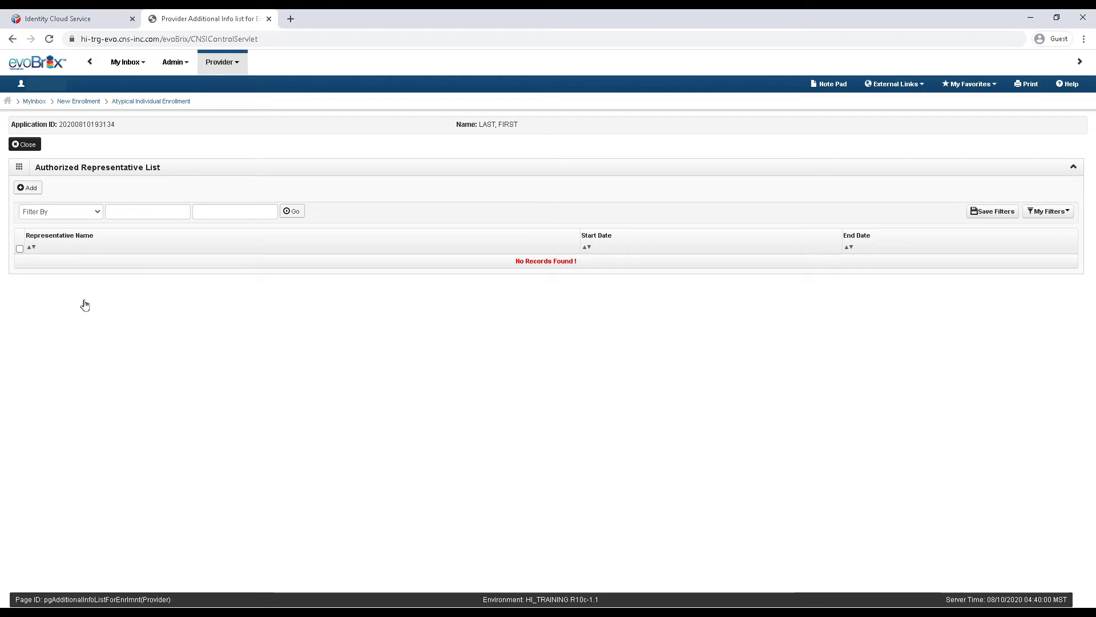
{"action": "left_click", "coordinate": [27, 188]}
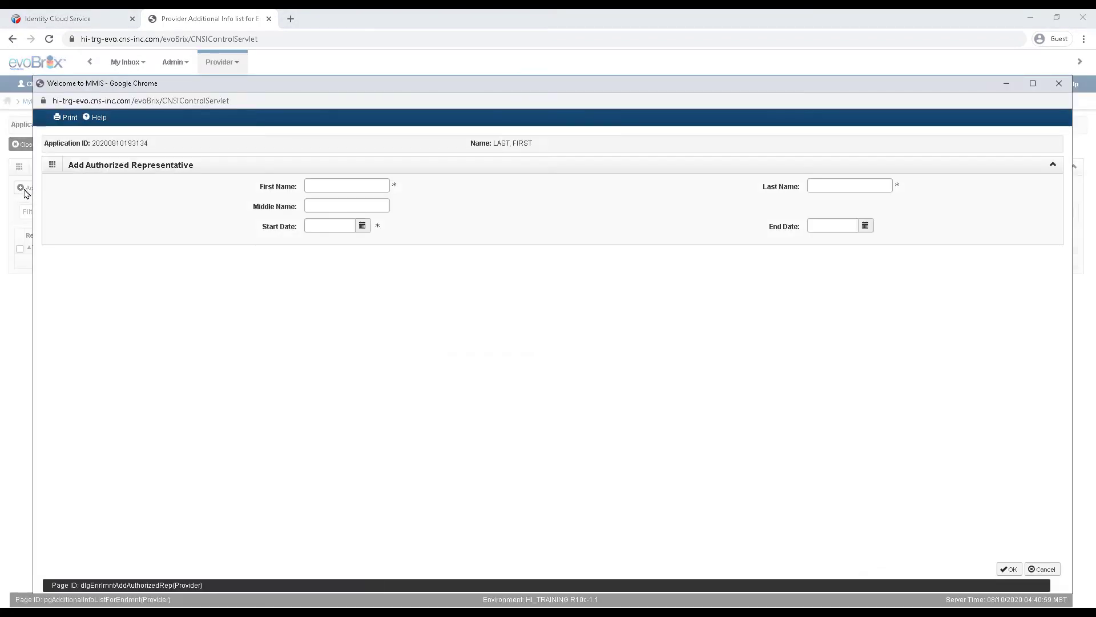
Step: Save an authorized representative with first and last name, active 01/01/2020 to 12/31/2022
{"action": "left_click", "coordinate": [319, 187]}
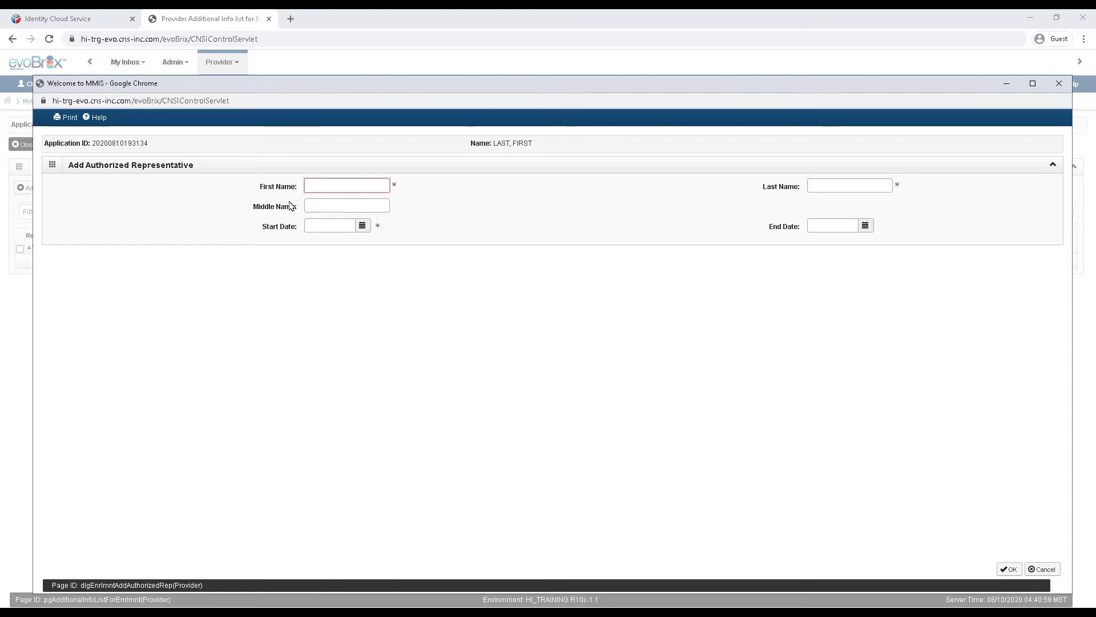
{"action": "type", "text": "FIRST"}
{"action": "left_click", "coordinate": [812, 186]}
{"action": "type", "text": "LAST"}
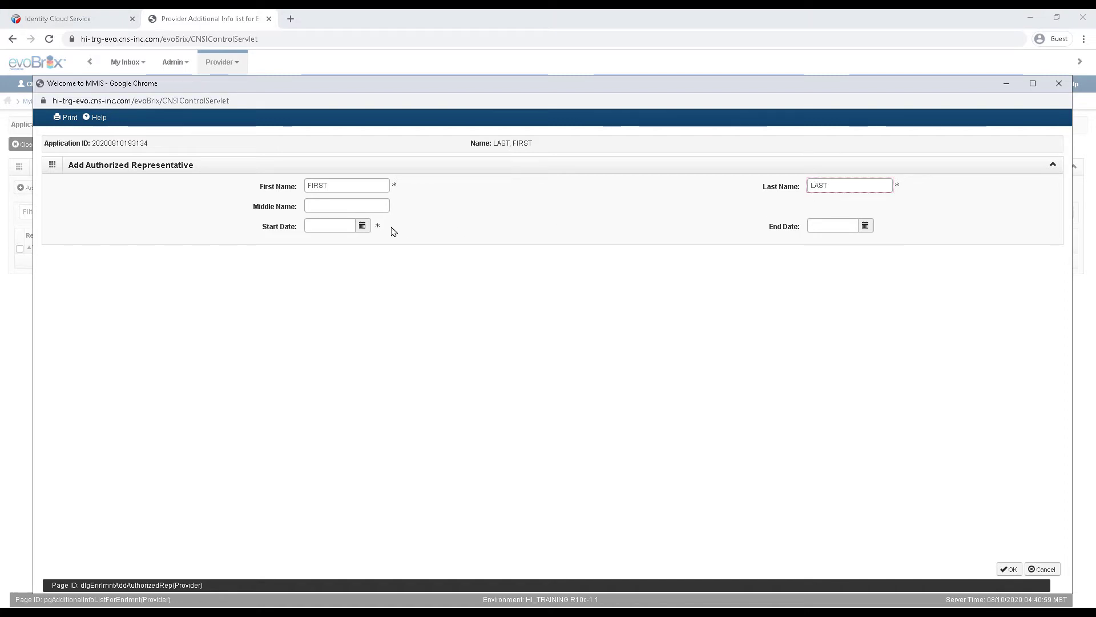
{"action": "left_click", "coordinate": [338, 226]}
{"action": "type", "text": "01/01/2020"}
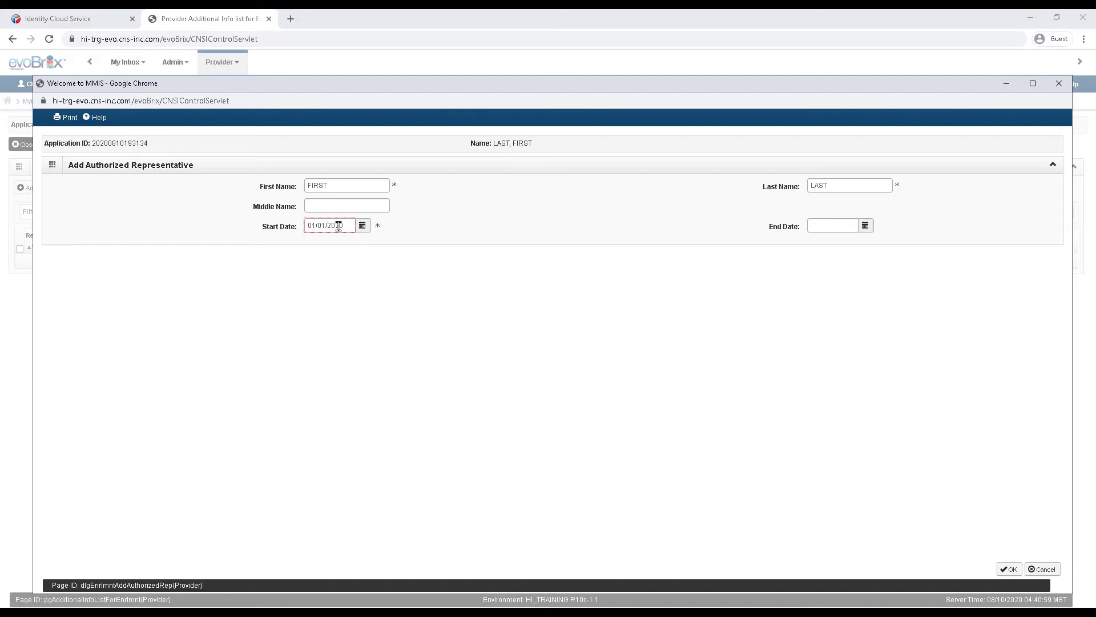
{"action": "left_click", "coordinate": [815, 229]}
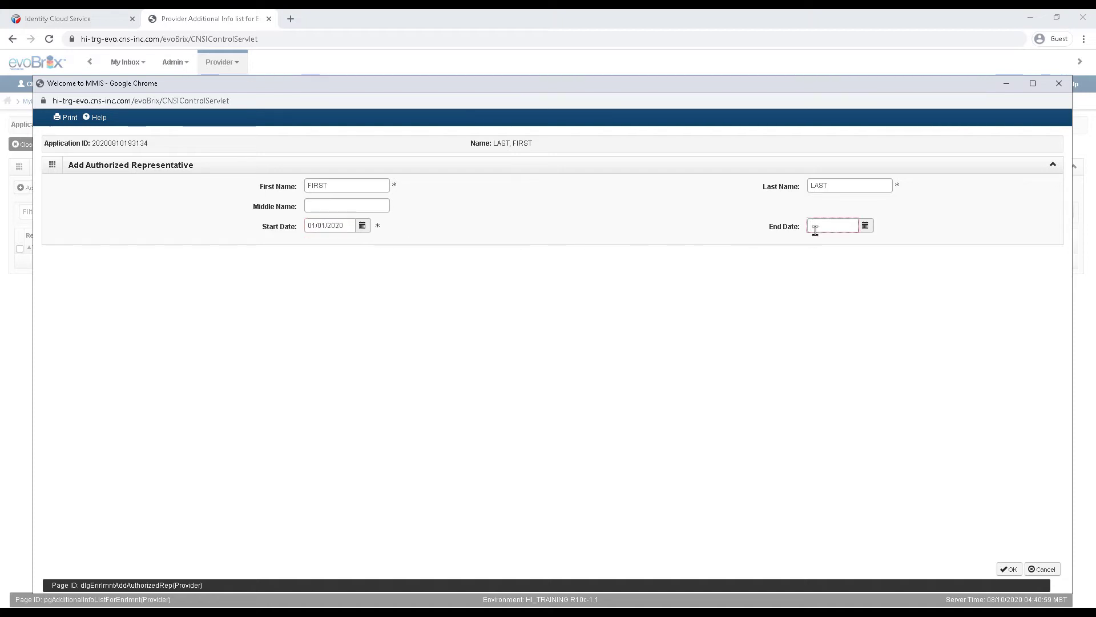
{"action": "type", "text": "12/31/2022"}
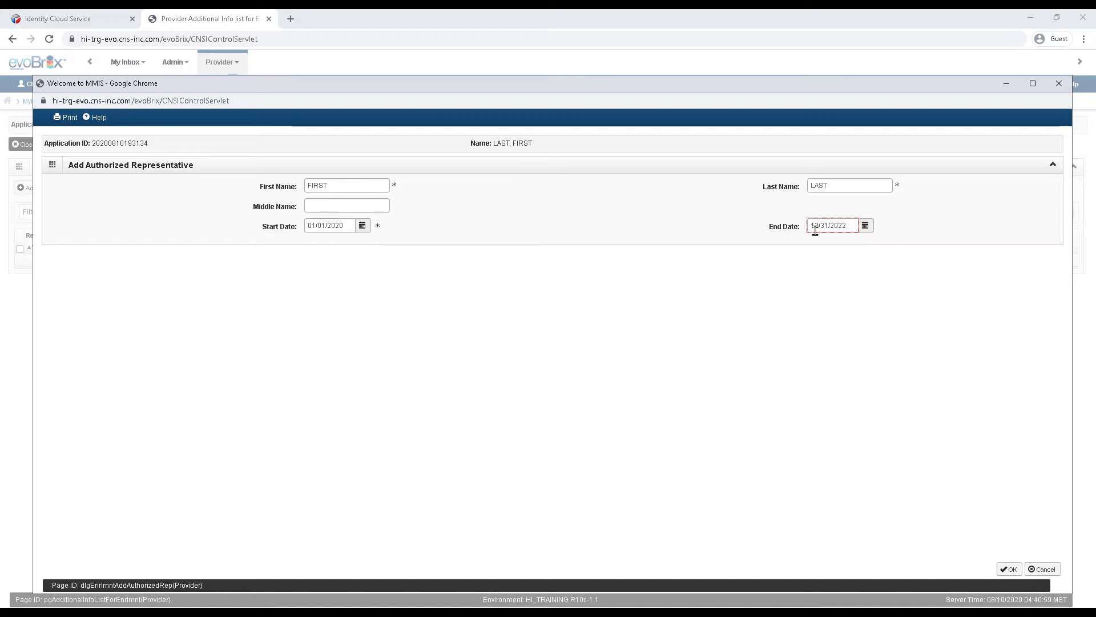
{"action": "left_click", "coordinate": [1008, 572]}
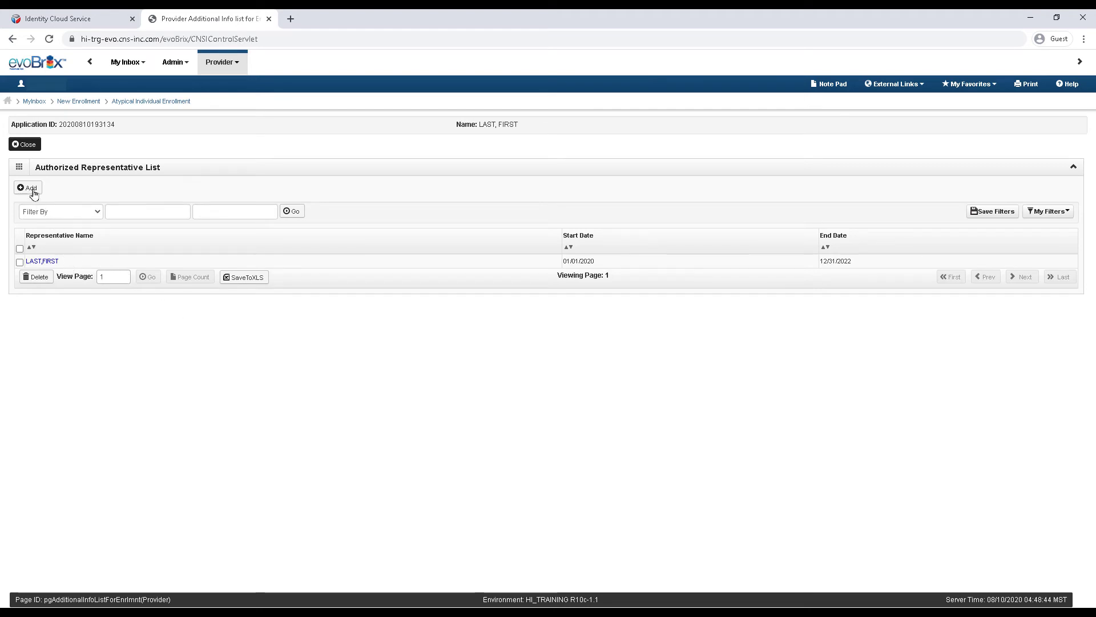
{"action": "left_click", "coordinate": [24, 147]}
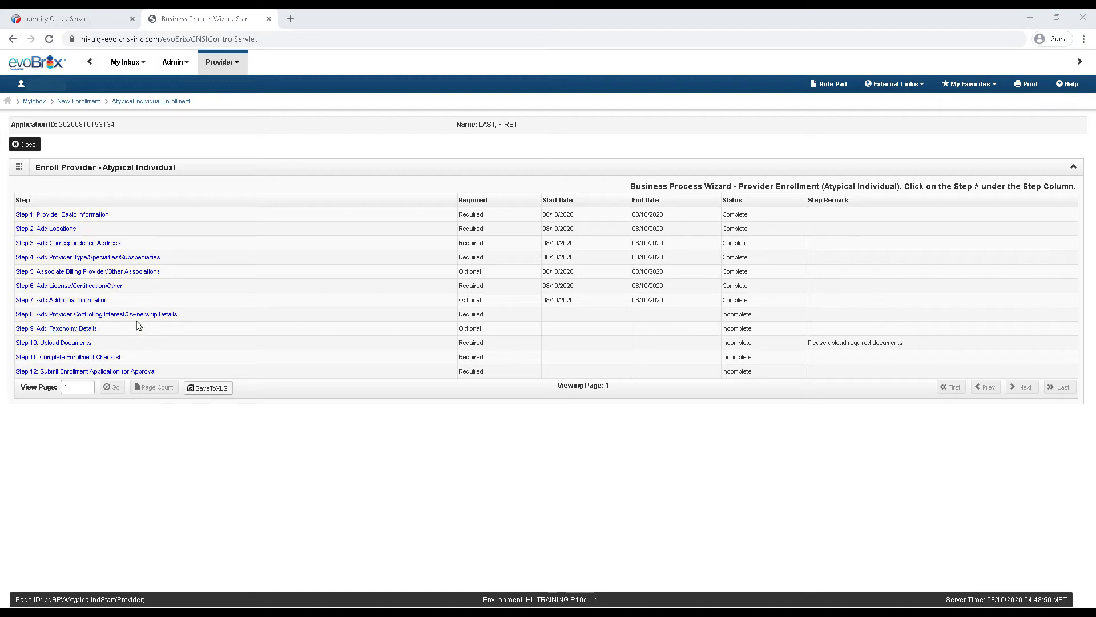
Step: Open Step 8 ownership and review the sole proprietor owner's Completed relationship status
{"action": "left_click", "coordinate": [25, 315]}
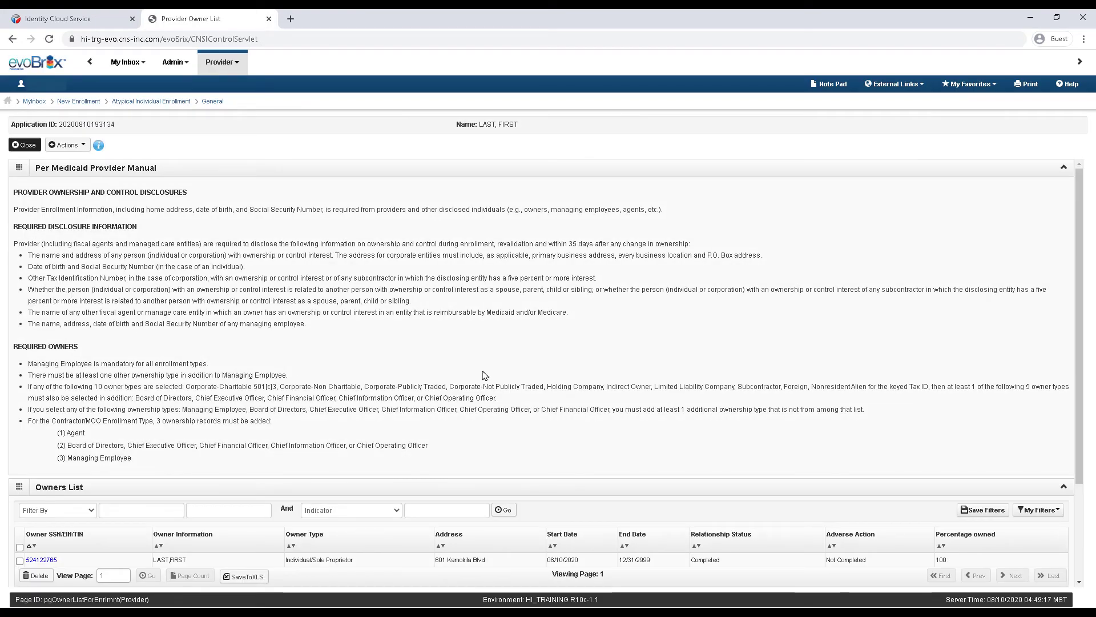
{"action": "scroll", "coordinate": [860, 334], "scroll_direction": "down", "scroll_amount": 2}
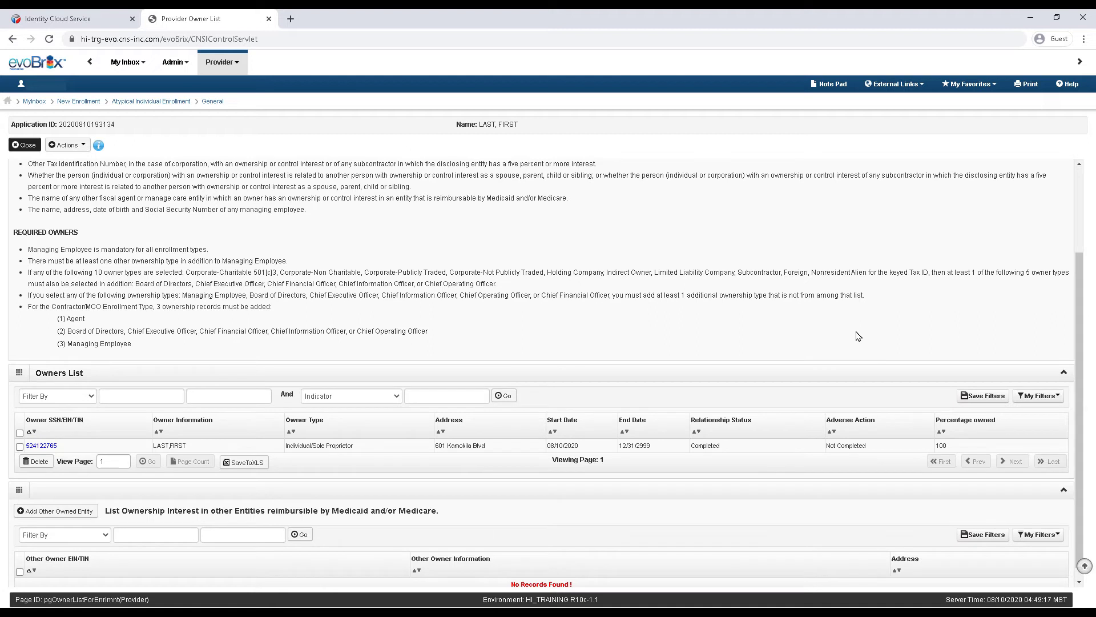
{"action": "scroll", "coordinate": [858, 336], "scroll_direction": "down", "scroll_amount": 1}
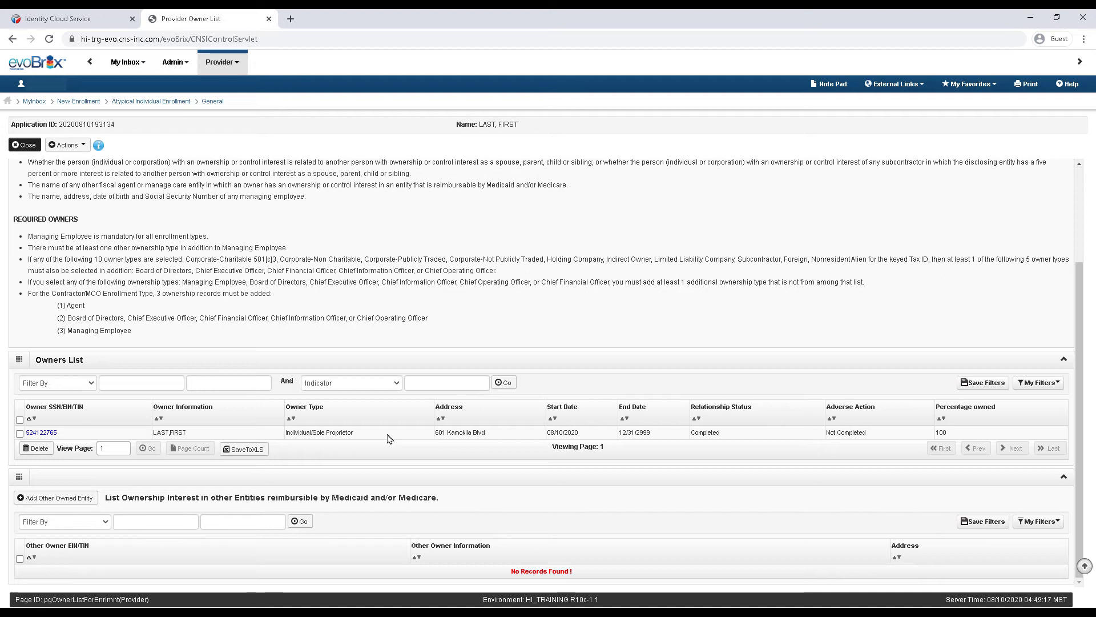
Step: Start a new Managing Employee owner at 100 percent and enter the social security number
{"action": "left_click", "coordinate": [79, 148]}
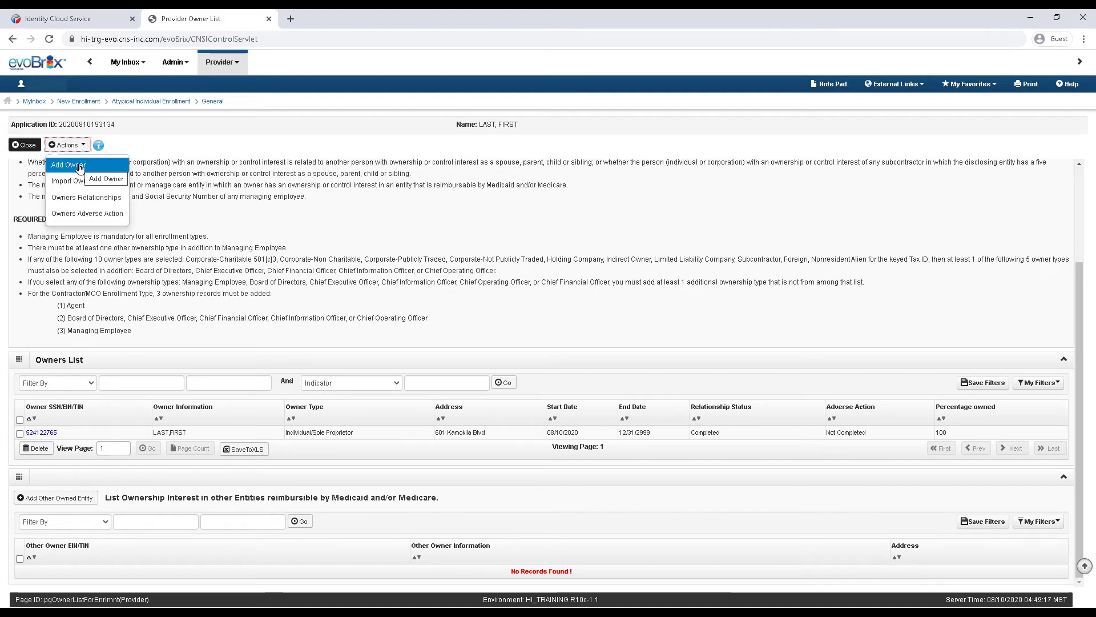
{"action": "left_click", "coordinate": [80, 166]}
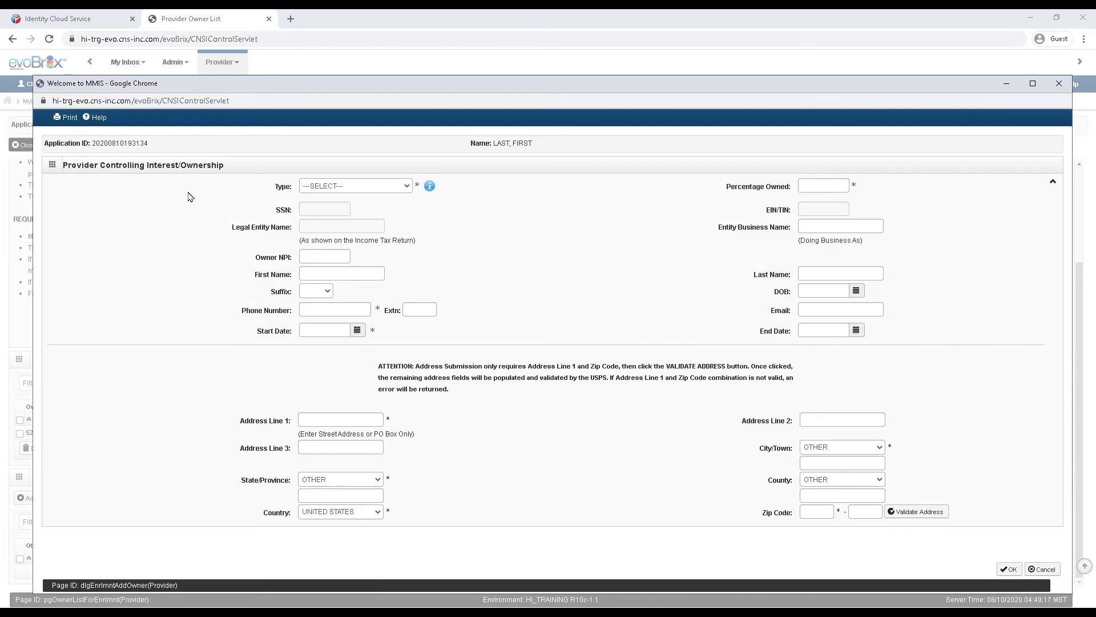
{"action": "left_click", "coordinate": [403, 186]}
{"action": "scroll", "coordinate": [375, 359], "scroll_direction": "down", "scroll_amount": 1}
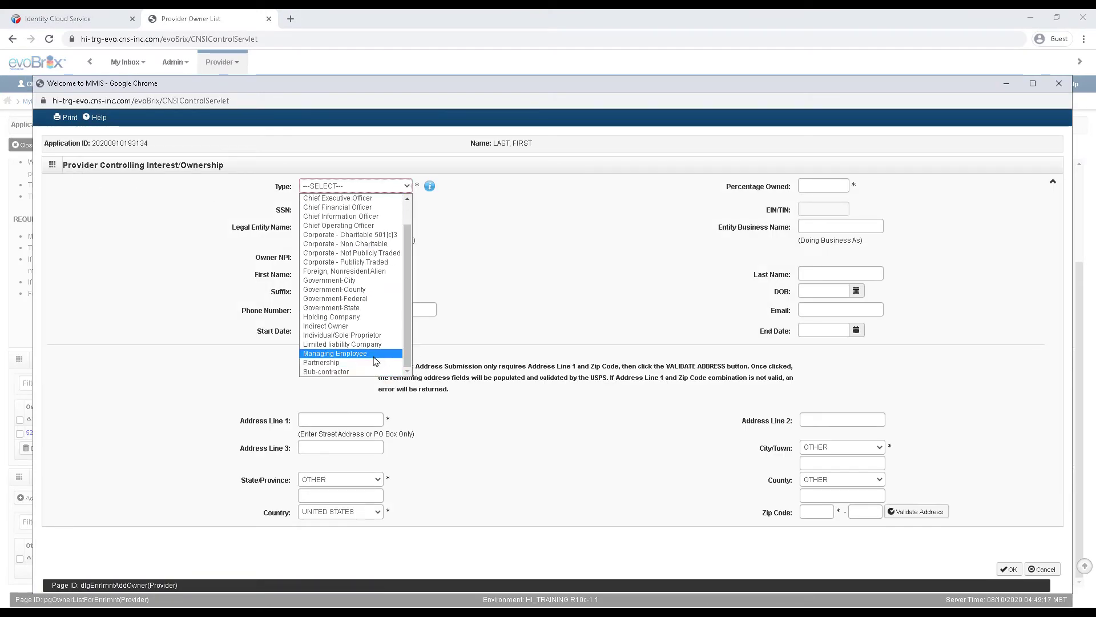
{"action": "left_click", "coordinate": [375, 360]}
{"action": "left_click", "coordinate": [796, 224]}
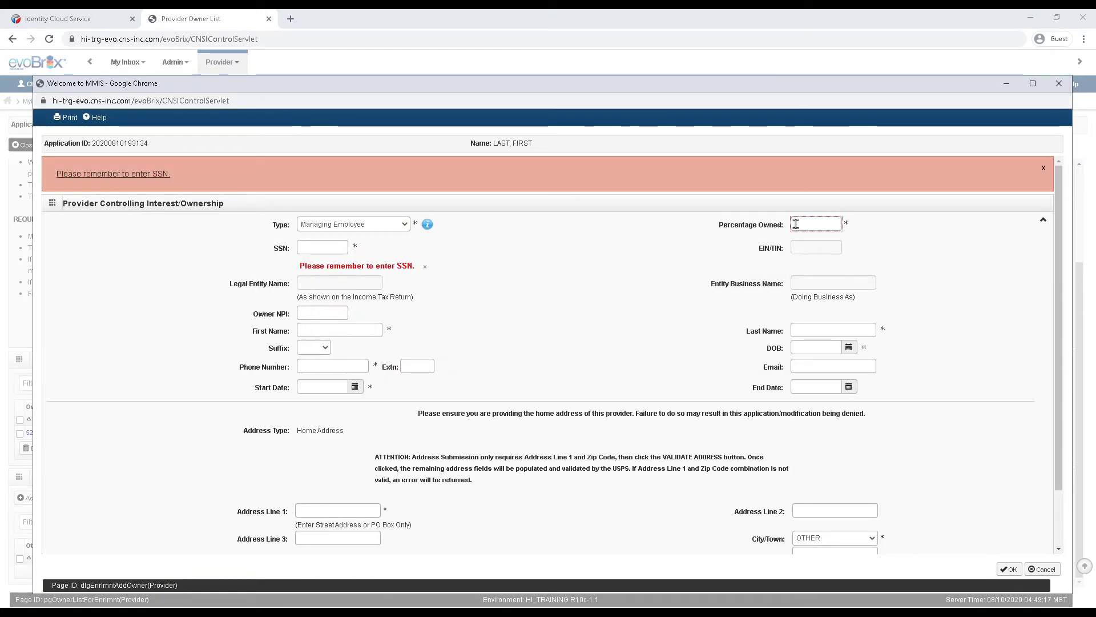
{"action": "left_click", "coordinate": [335, 249]}
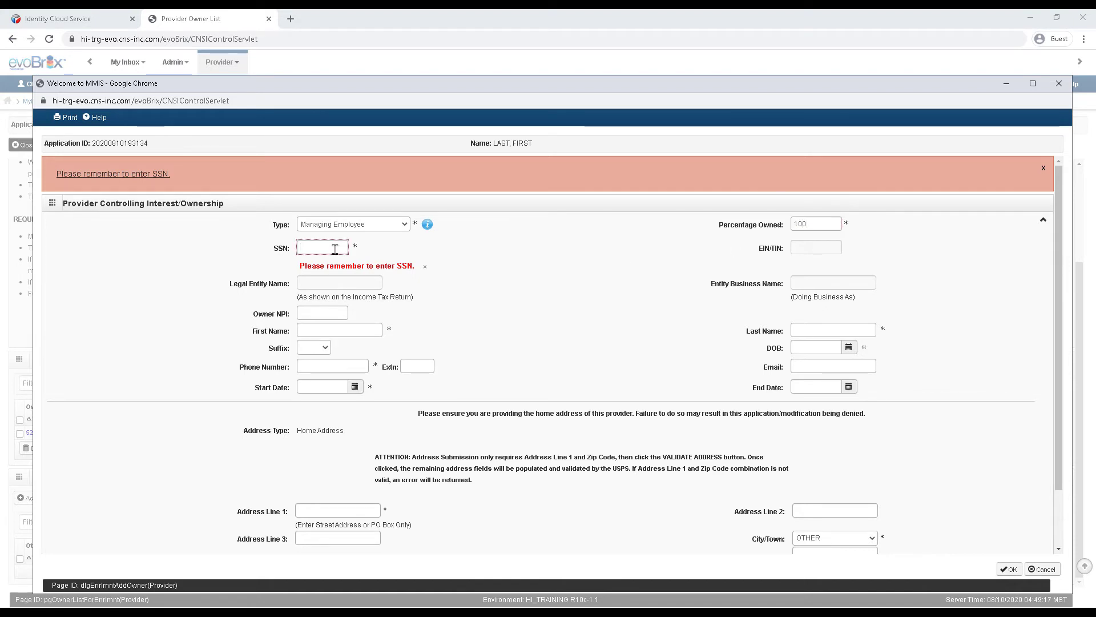
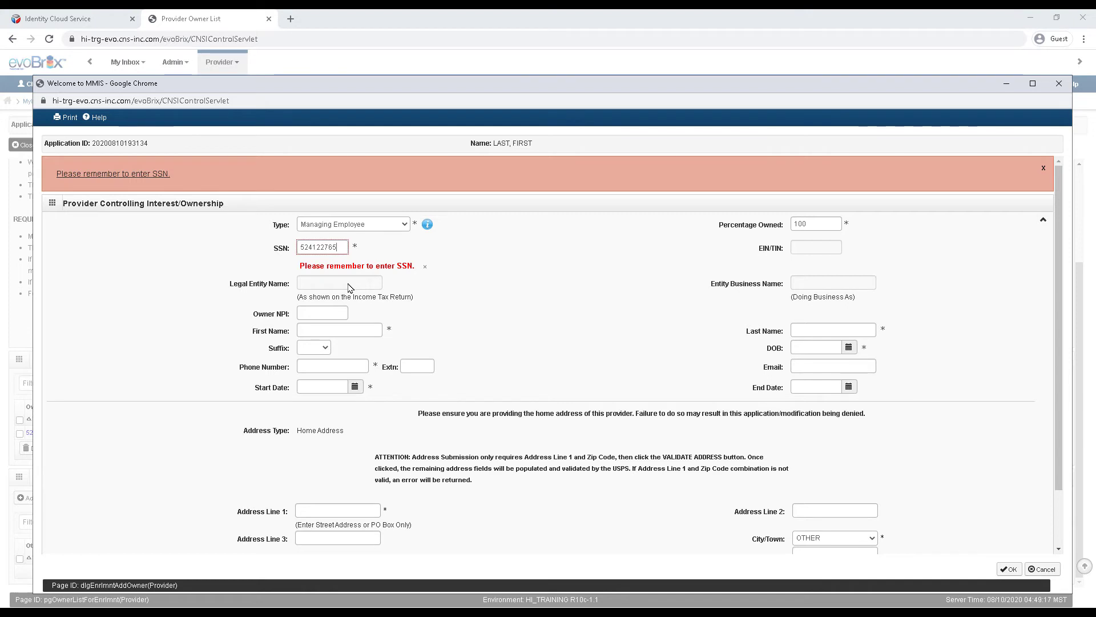
Step: Enter the owner's first and last name, birth date, phone and start date 01/01/2020
{"action": "left_click", "coordinate": [332, 331]}
{"action": "type", "text": "FIRST"}
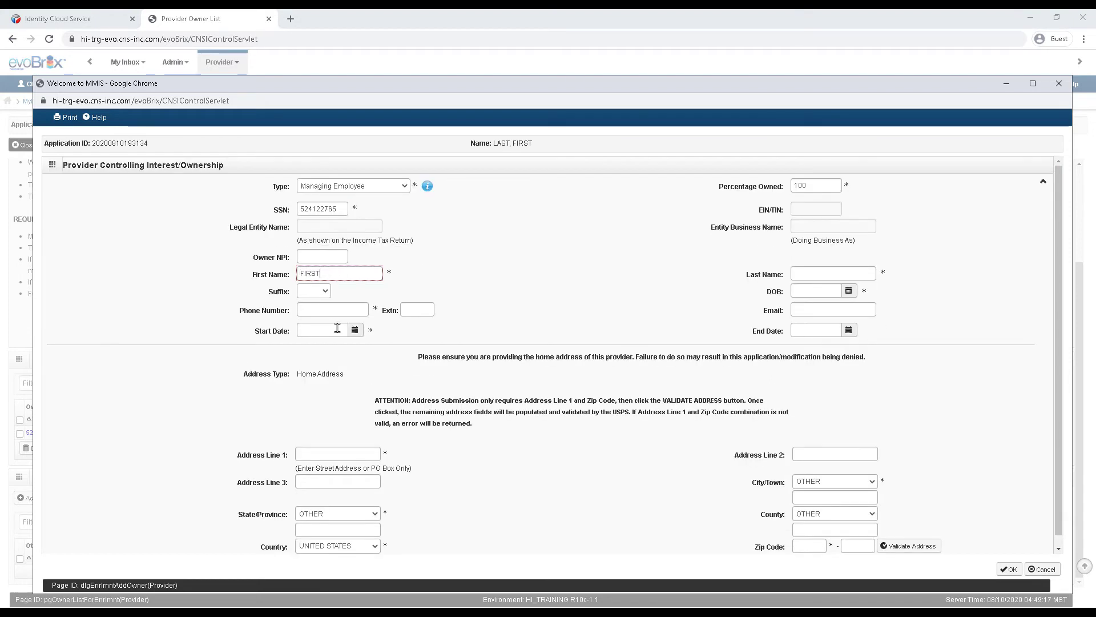
{"action": "left_click", "coordinate": [807, 276]}
{"action": "type", "text": "LAST"}
{"action": "left_click", "coordinate": [809, 297]}
{"action": "type", "text": "02"}
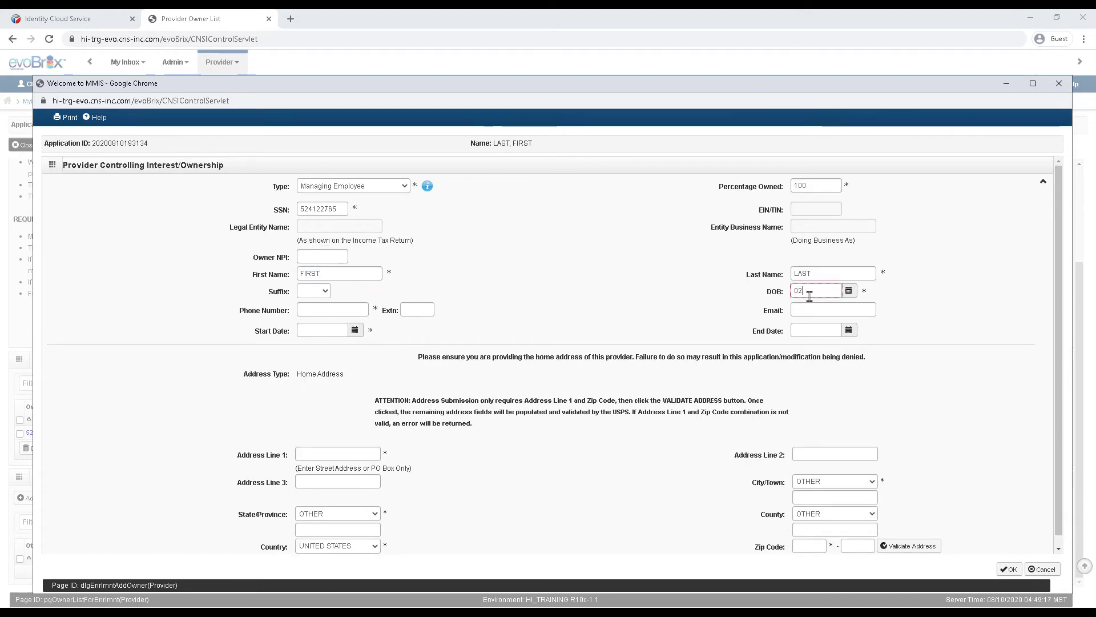
{"action": "type", "text": "/02/1970"}
{"action": "left_click", "coordinate": [339, 309]}
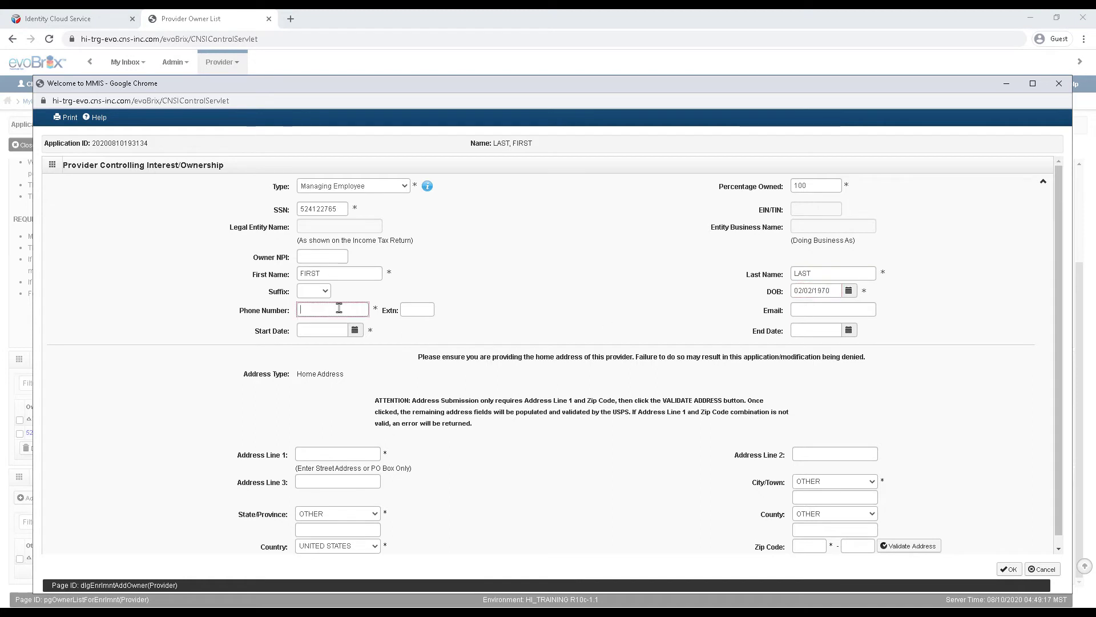
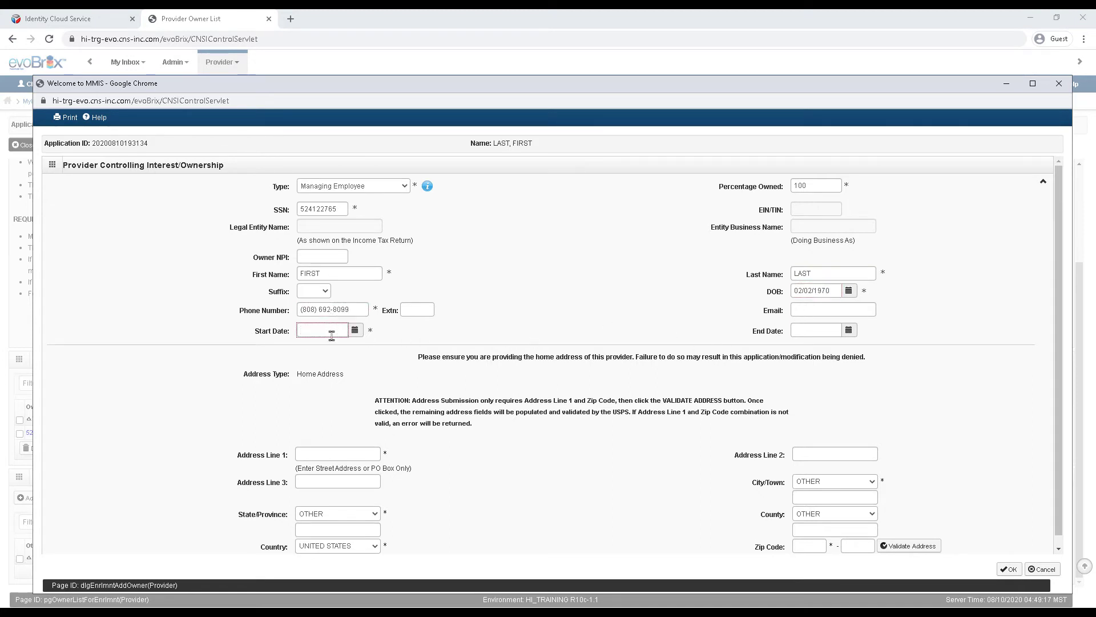
{"action": "left_click", "coordinate": [331, 331]}
{"action": "type", "text": "01/01/2020"}
Step: Enter and validate the owner's Hawaii home address, then save the Managing Employee owner
{"action": "left_click", "coordinate": [308, 454]}
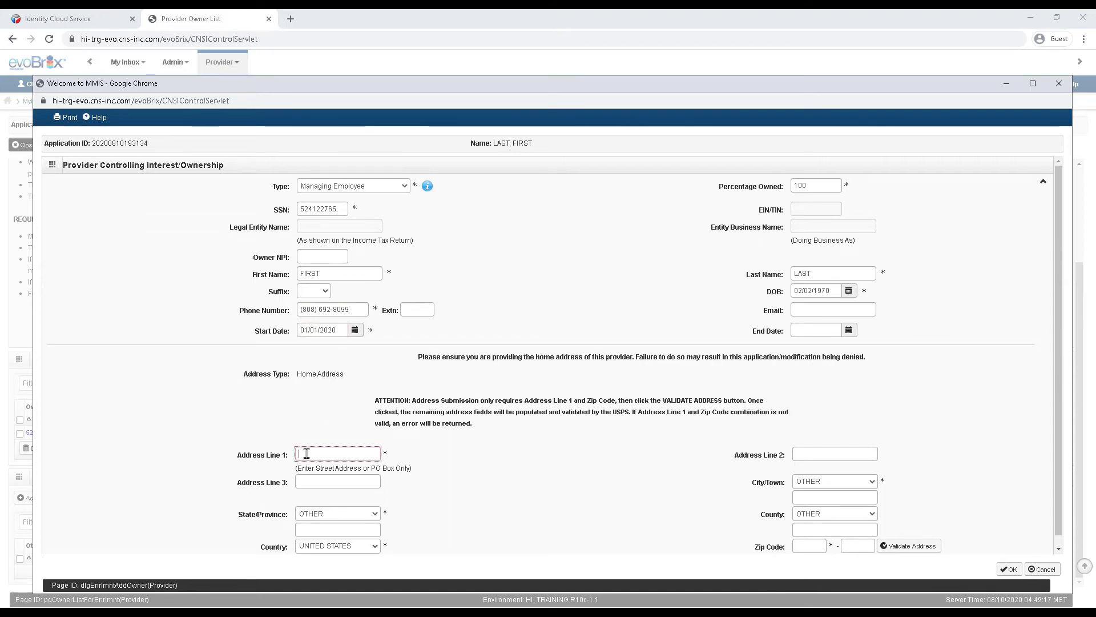
{"action": "type", "text": "601 KAMOKILA BLVD"}
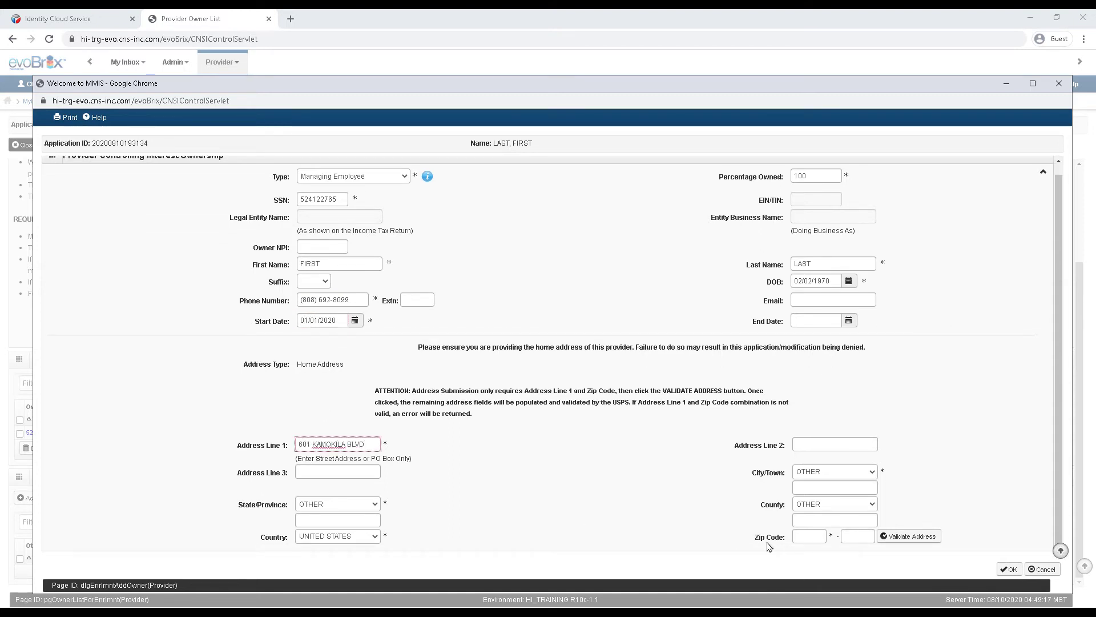
{"action": "left_click", "coordinate": [807, 537]}
{"action": "type", "text": "96707"}
{"action": "left_click", "coordinate": [911, 537]}
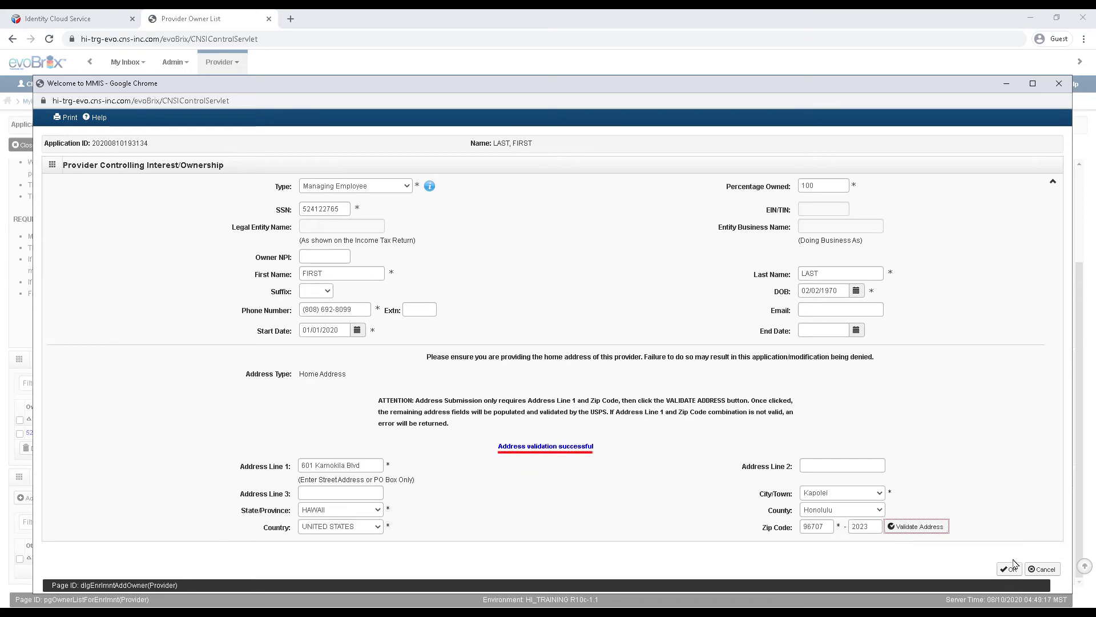
{"action": "left_click", "coordinate": [1008, 568]}
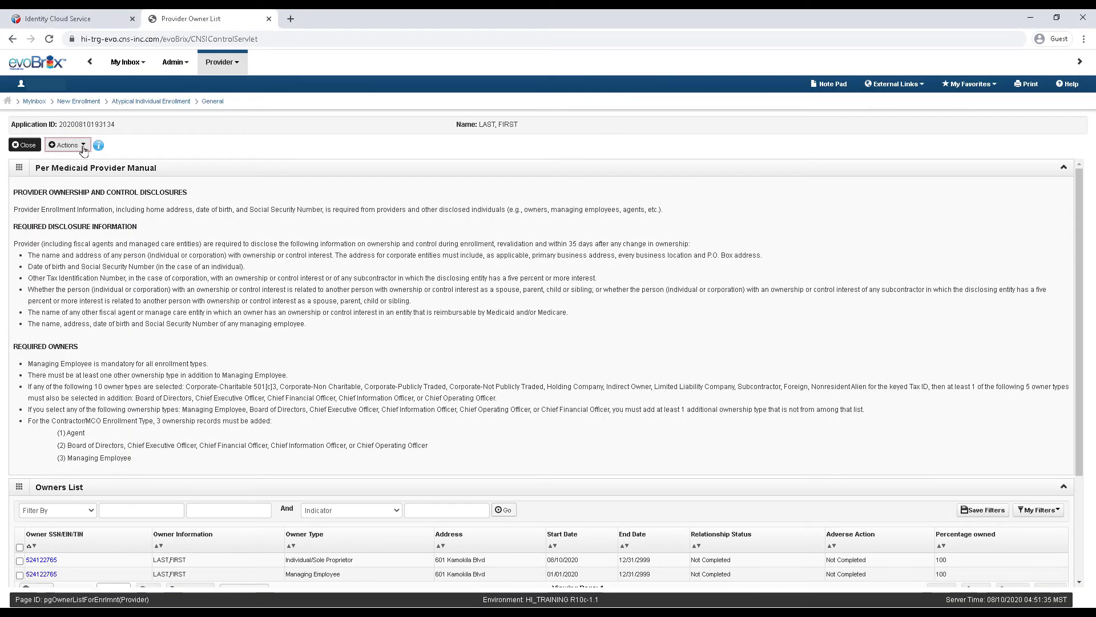
Step: Answer Yes to the family relationship question and record Self as both owners' relation
{"action": "left_click", "coordinate": [84, 146]}
{"action": "left_click", "coordinate": [80, 197]}
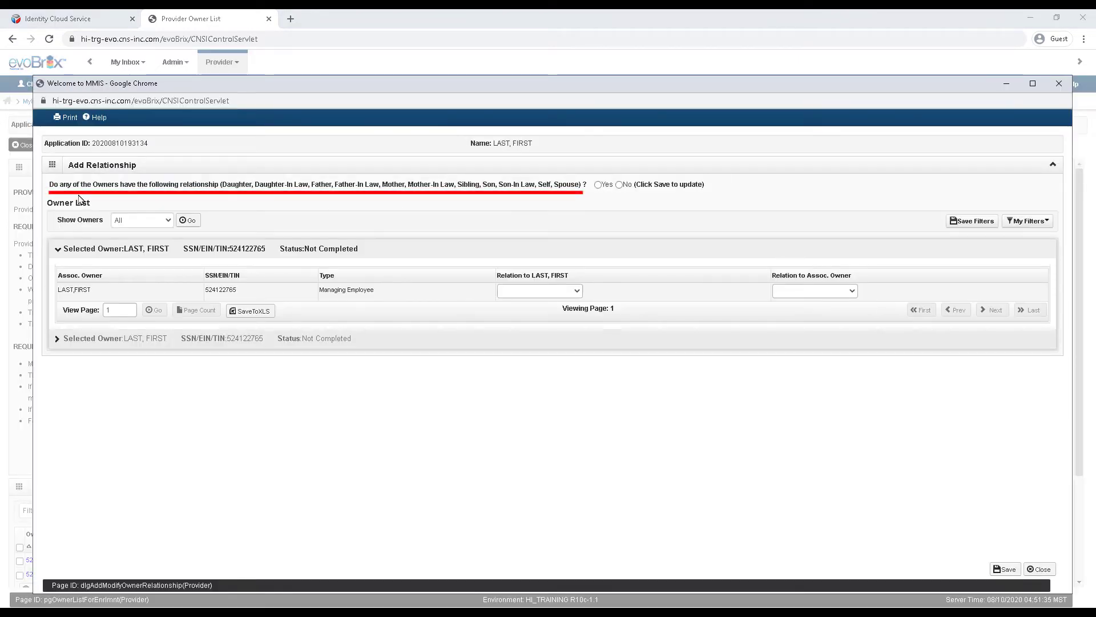
{"action": "left_click", "coordinate": [598, 185]}
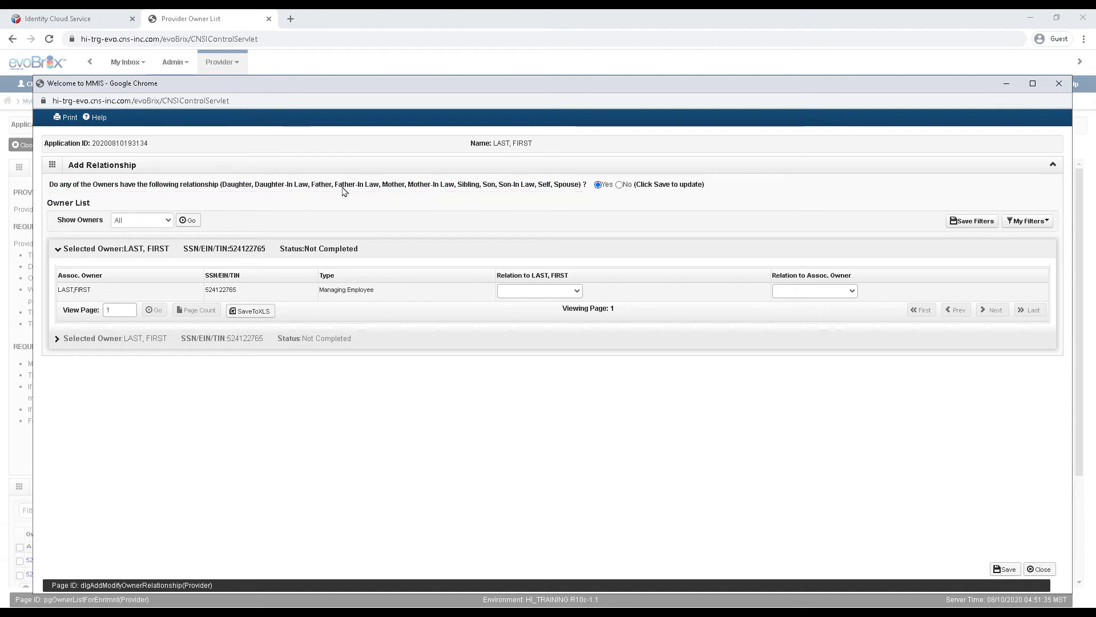
{"action": "left_click", "coordinate": [1005, 569]}
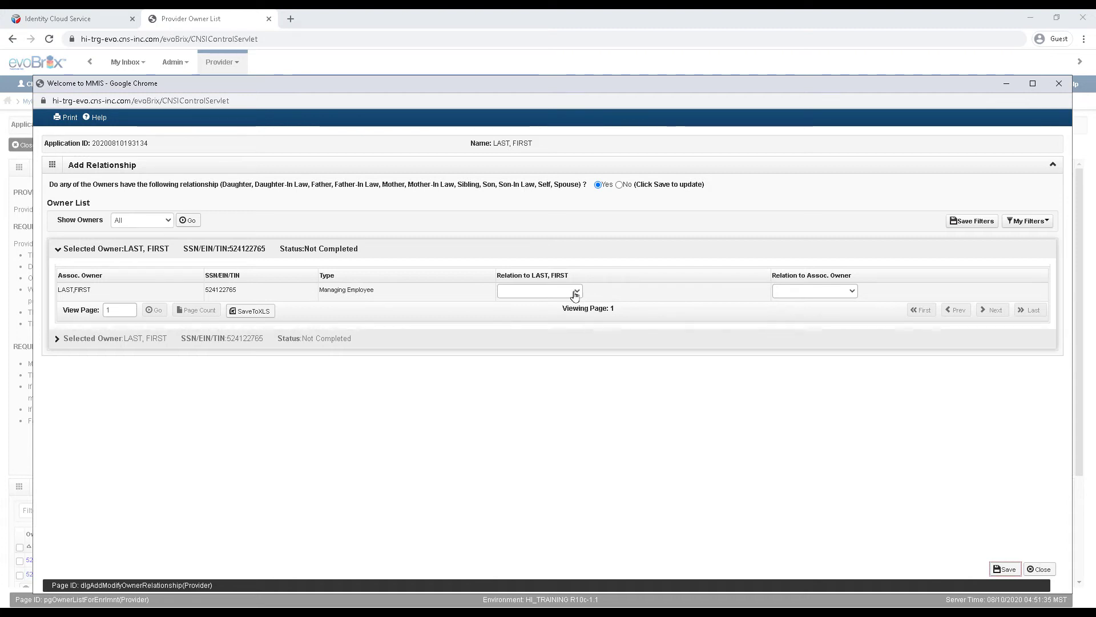
{"action": "left_click", "coordinate": [574, 292]}
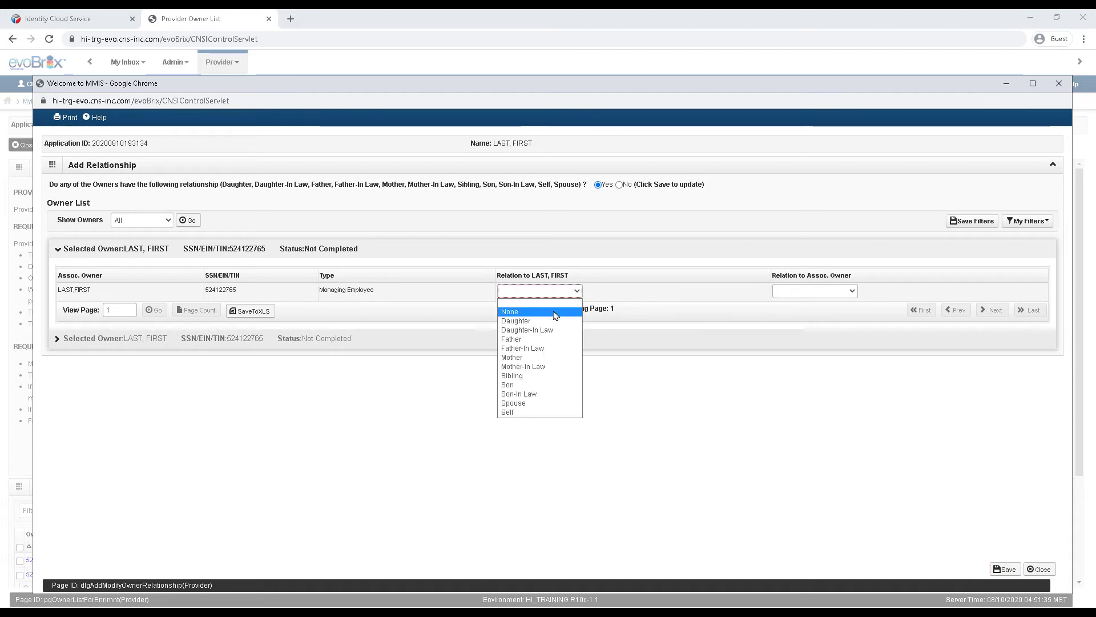
{"action": "left_click", "coordinate": [526, 411]}
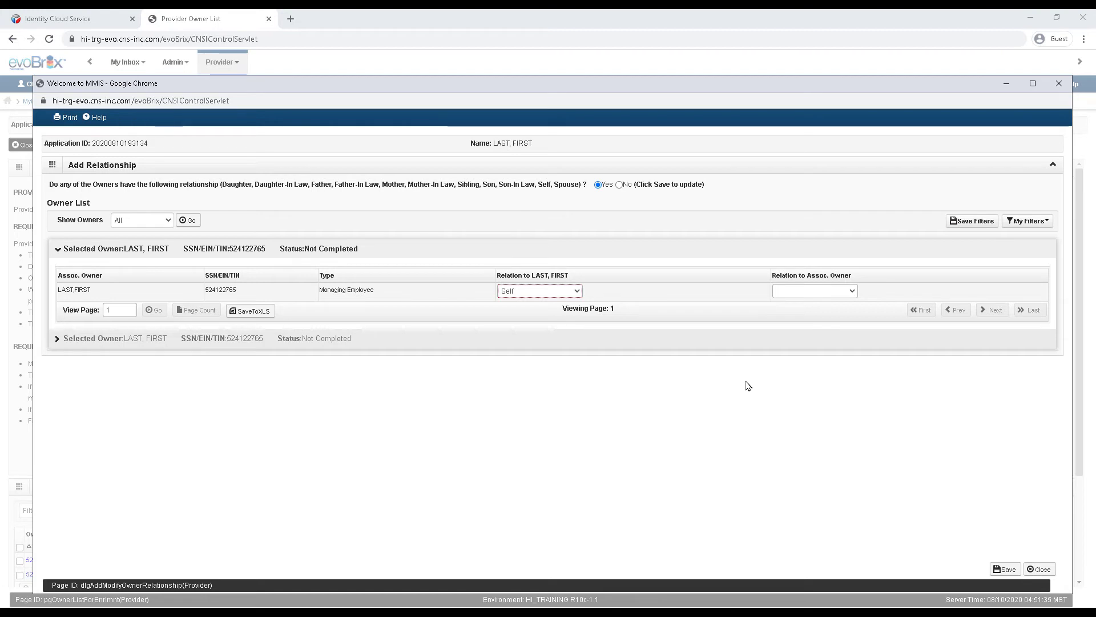
{"action": "left_click", "coordinate": [845, 293]}
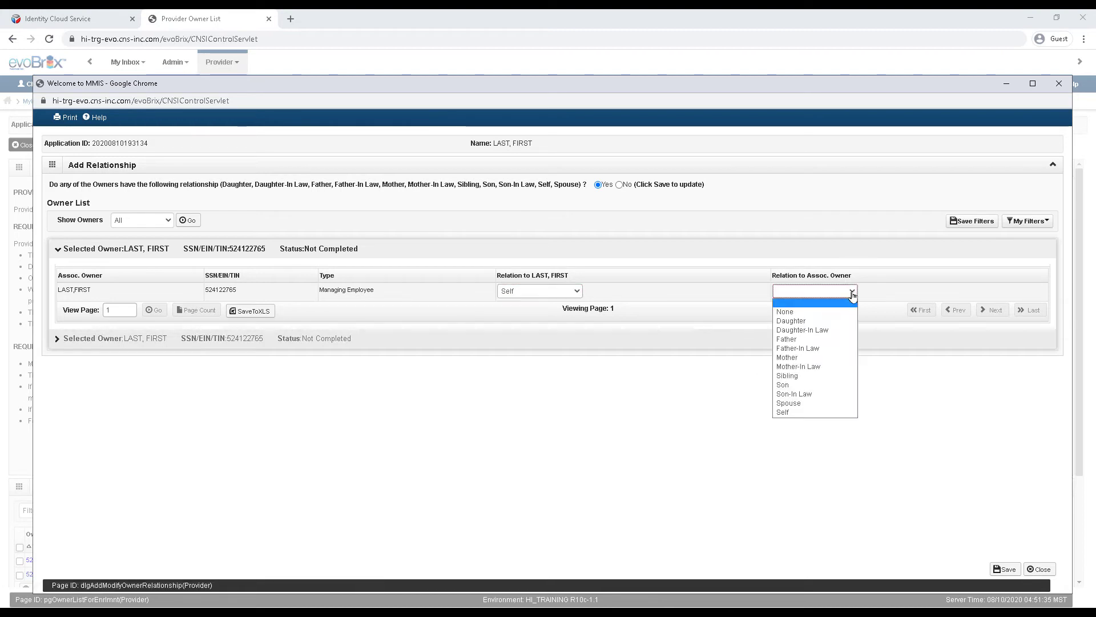
{"action": "left_click", "coordinate": [790, 412]}
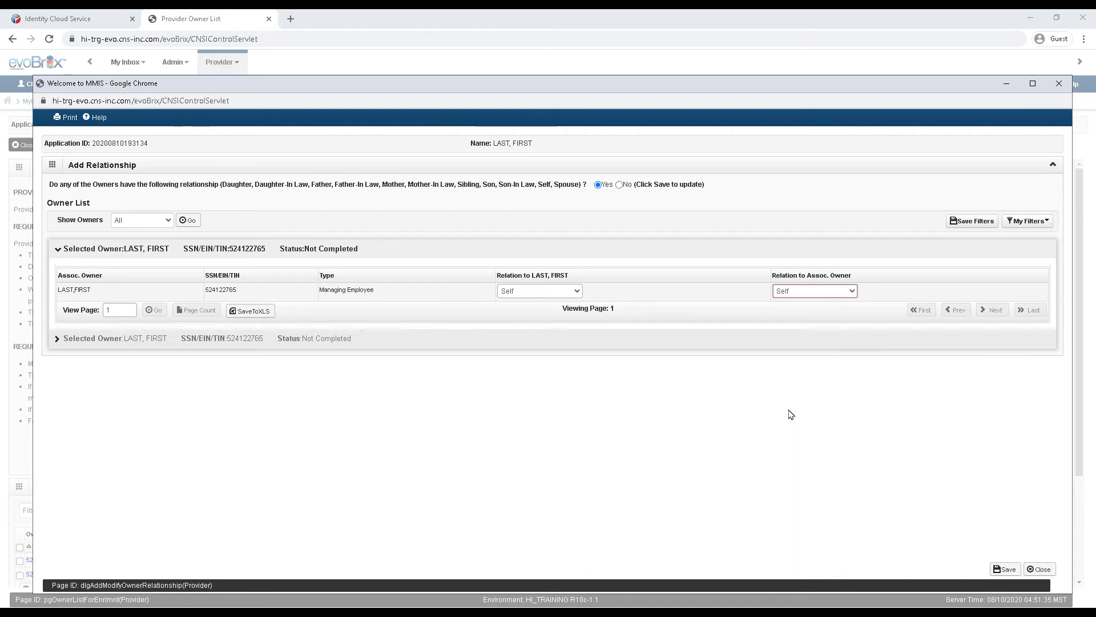
{"action": "left_click", "coordinate": [1001, 571]}
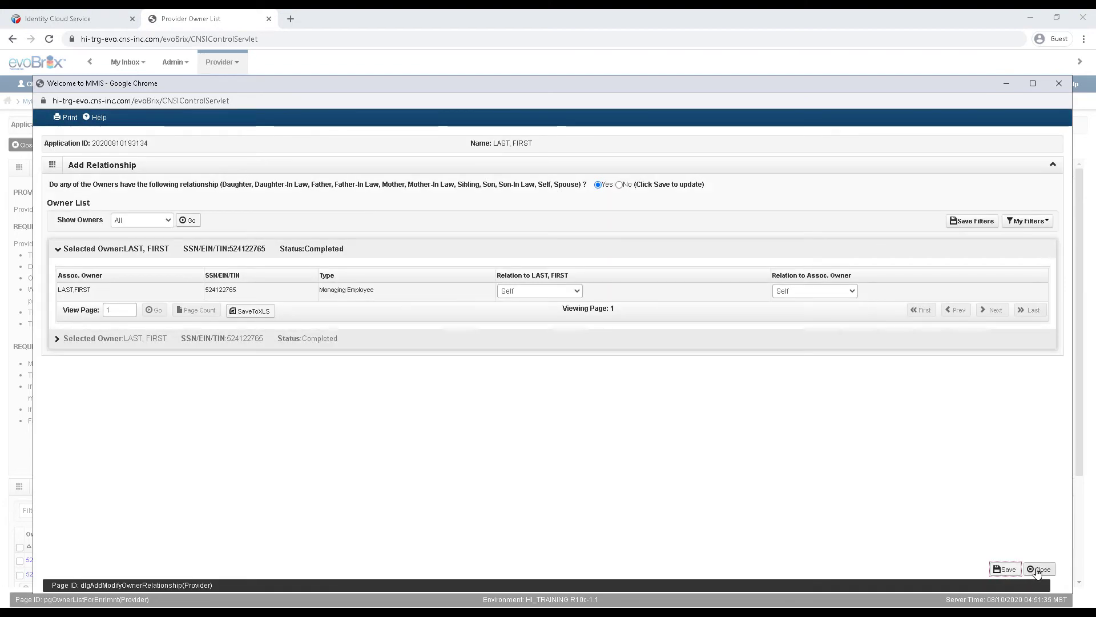
{"action": "left_click", "coordinate": [1038, 570]}
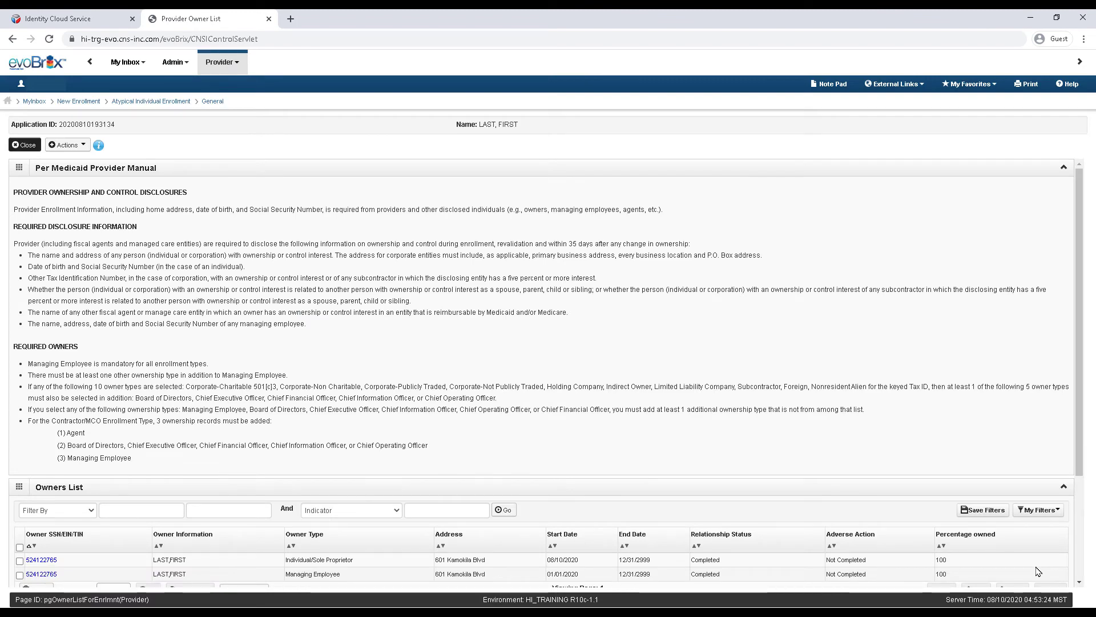
Step: Confirm No final adverse legal action for both owners in the Owners with Adverse Action form
{"action": "scroll", "coordinate": [874, 565], "scroll_direction": "down", "scroll_amount": 1}
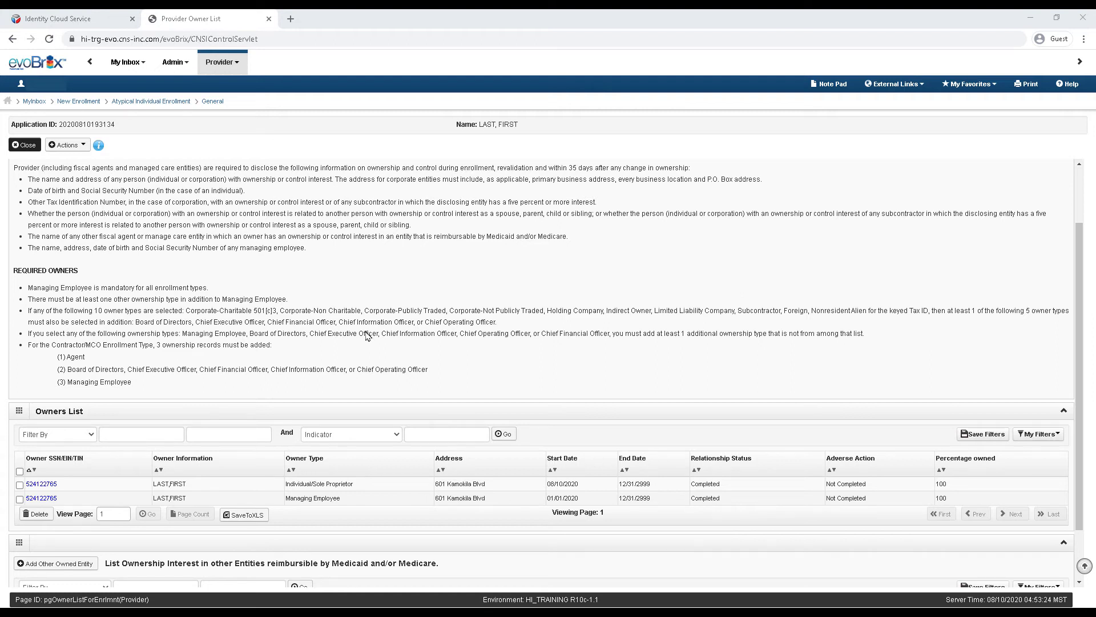
{"action": "left_click", "coordinate": [66, 145]}
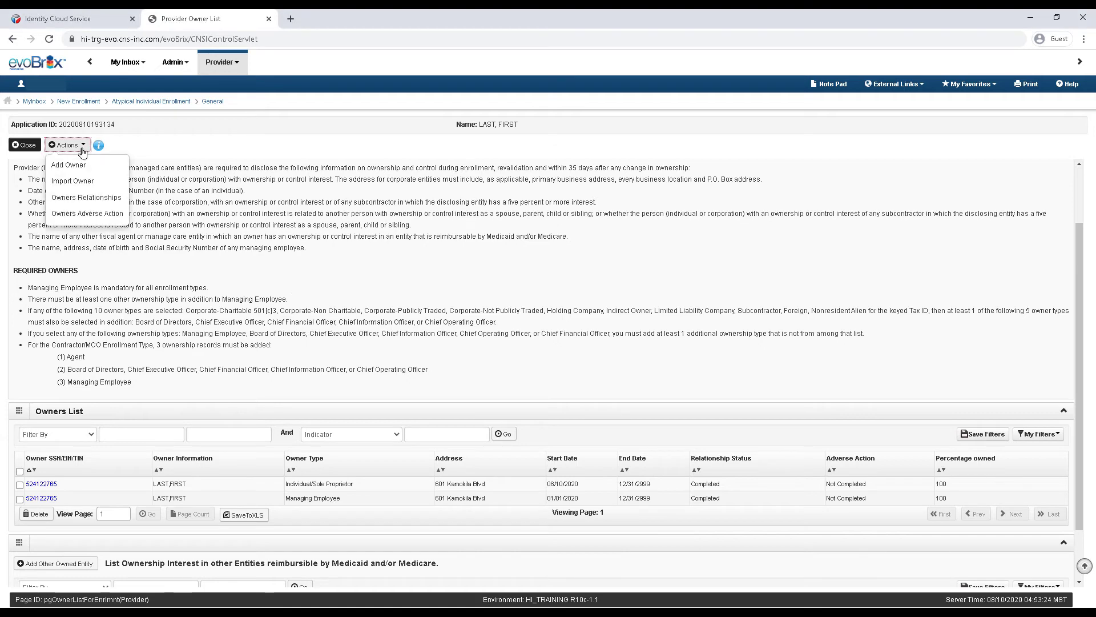
{"action": "left_click", "coordinate": [79, 213]}
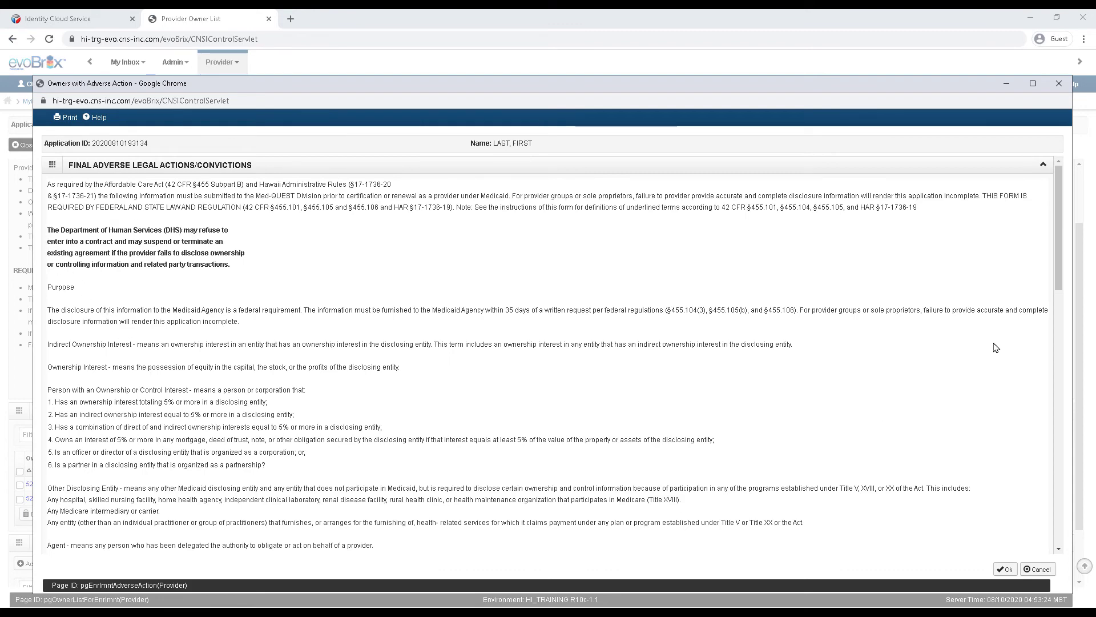
{"action": "left_click_drag", "start_coordinate": [1056, 288], "coordinate": [1036, 549]}
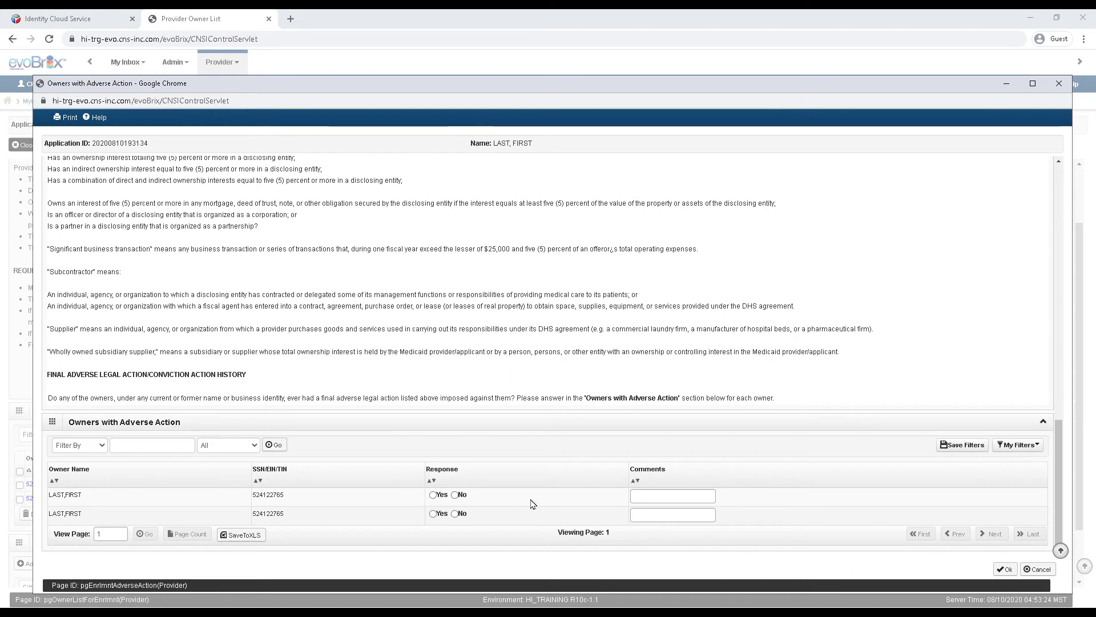
{"action": "left_click", "coordinate": [455, 514]}
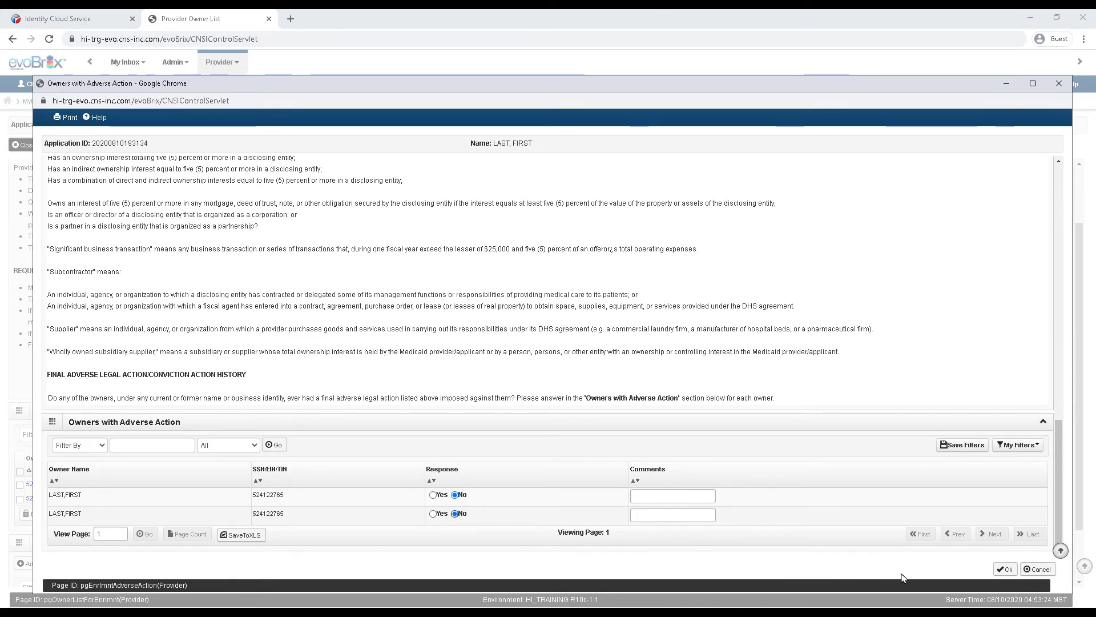
{"action": "left_click", "coordinate": [1005, 571]}
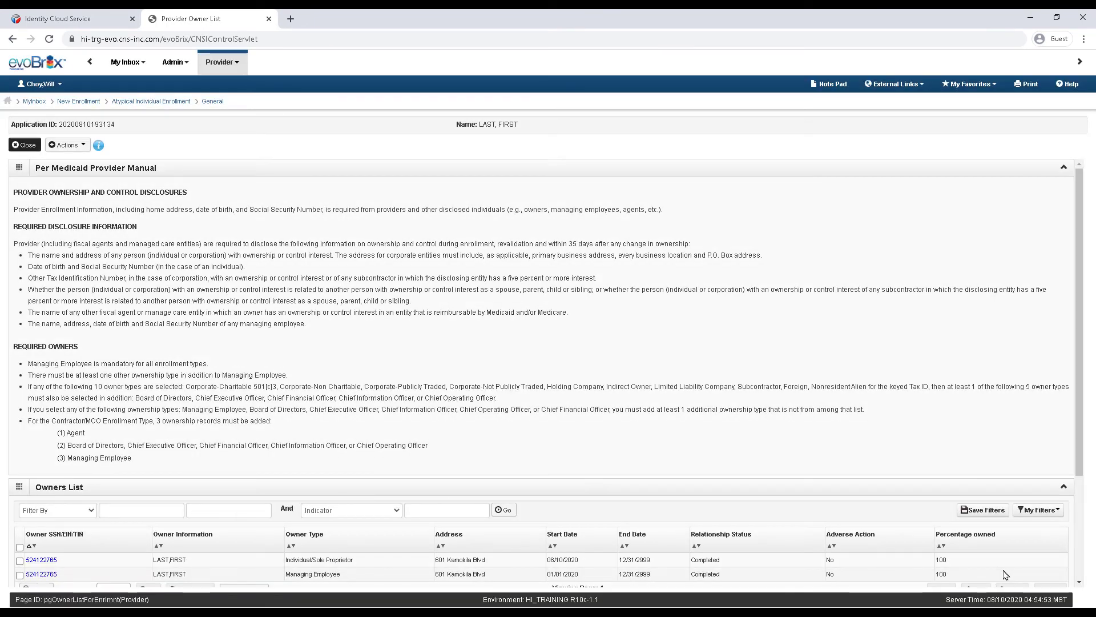
Step: Close the Owner List and review Step 9 taxonomy 253J00000X (Foster Care Agency) so it shows Complete
{"action": "scroll", "coordinate": [1006, 574], "scroll_direction": "down", "scroll_amount": 3}
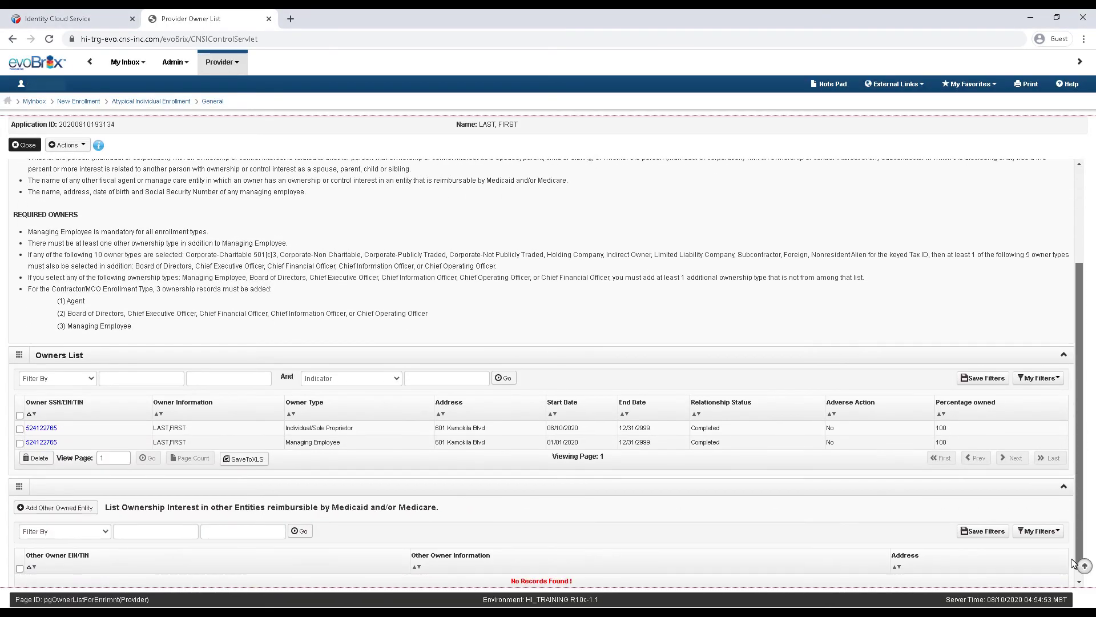
{"action": "left_click", "coordinate": [24, 145]}
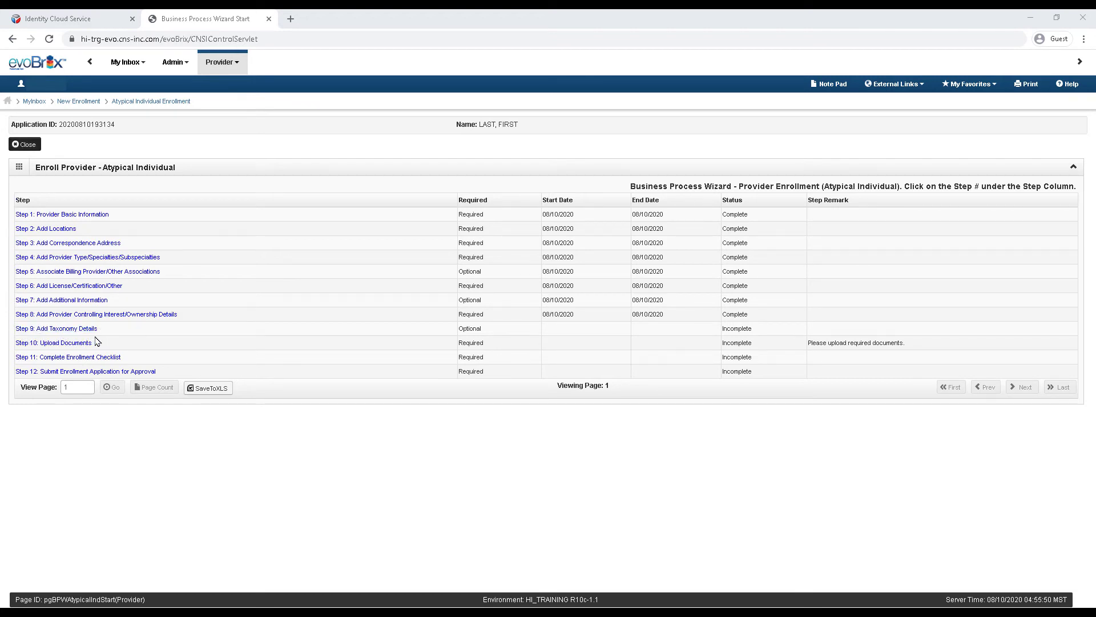
{"action": "left_click", "coordinate": [23, 332]}
{"action": "left_click", "coordinate": [26, 145]}
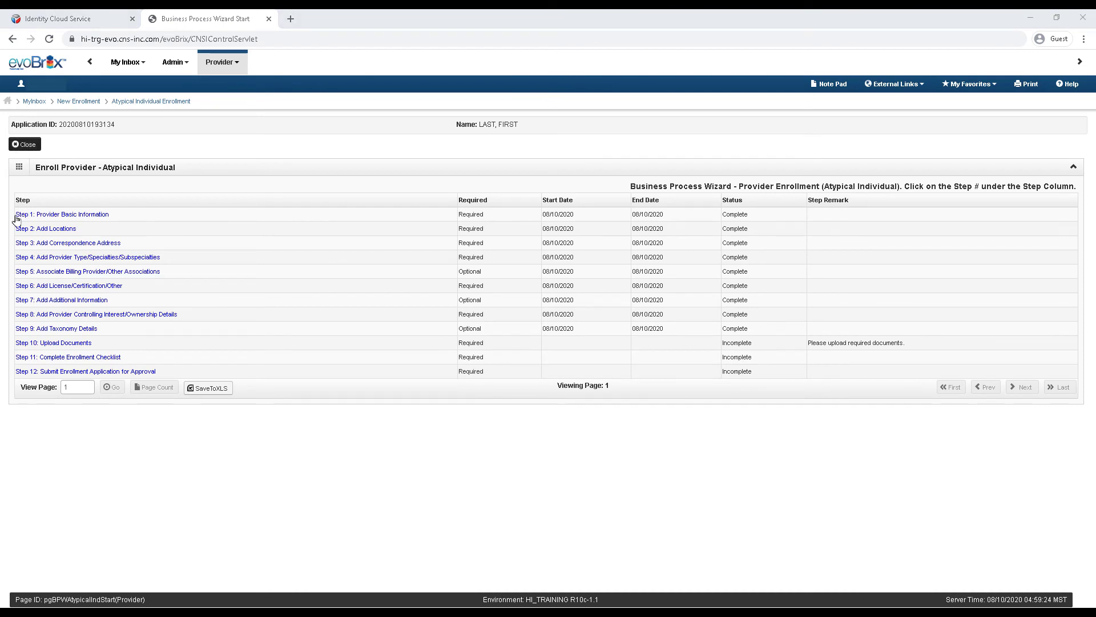
Step: Open Step 10: Upload Documents to see the empty Document List
{"action": "left_click", "coordinate": [36, 343]}
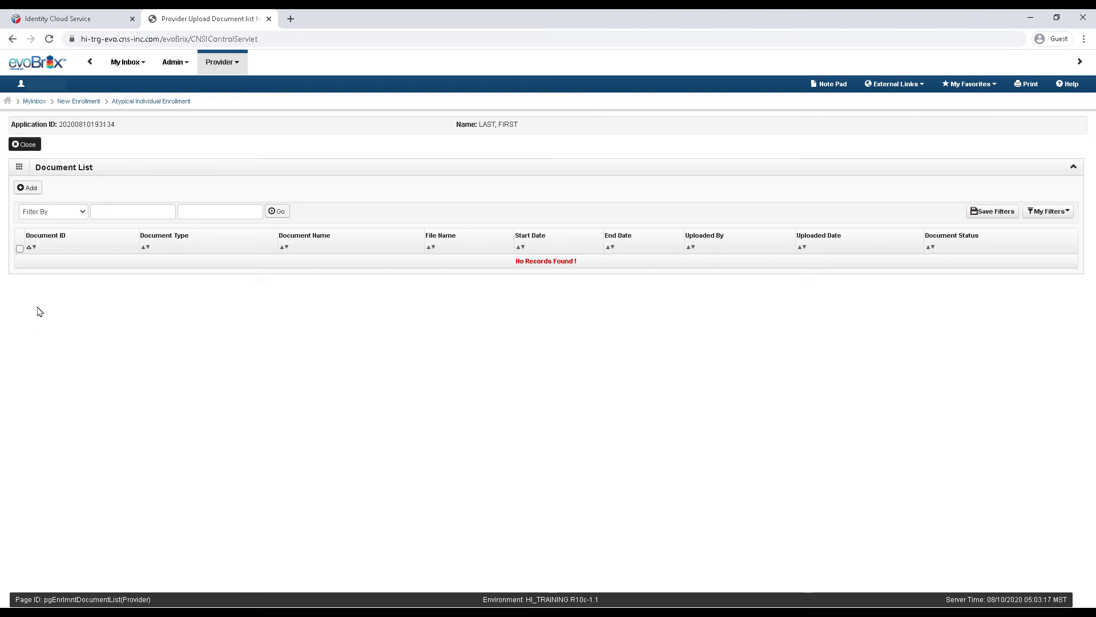
Step: Start a new upload with a blank Upload Document form from the Document List
{"action": "left_click", "coordinate": [29, 191]}
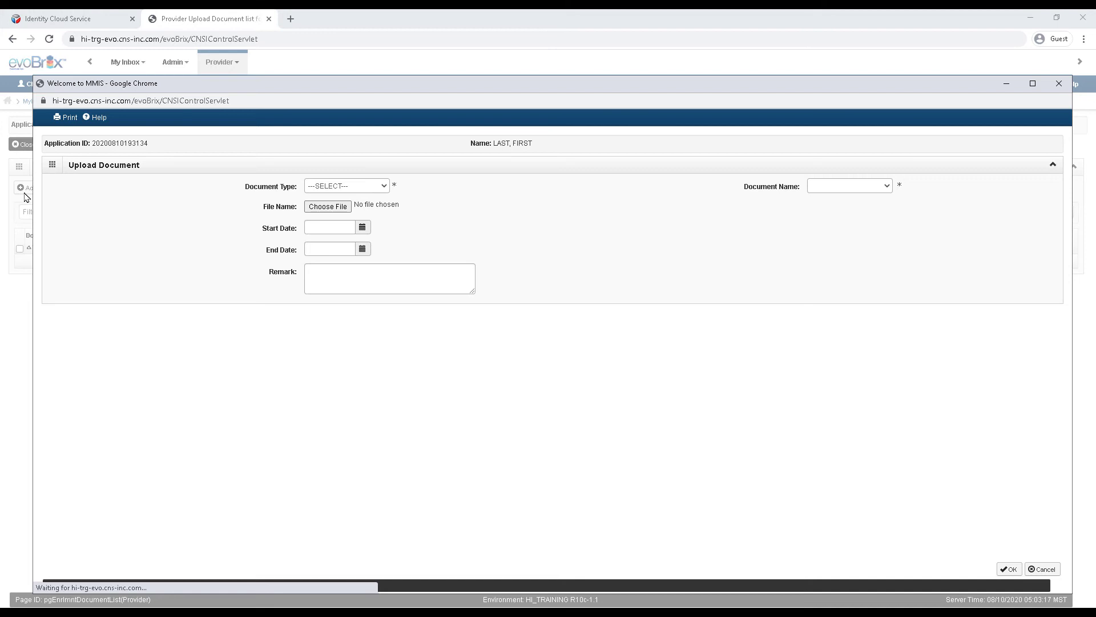
Step: Upload the Department of Health Office of Healthcare Assurance PDF as a License document
{"action": "left_click", "coordinate": [350, 186]}
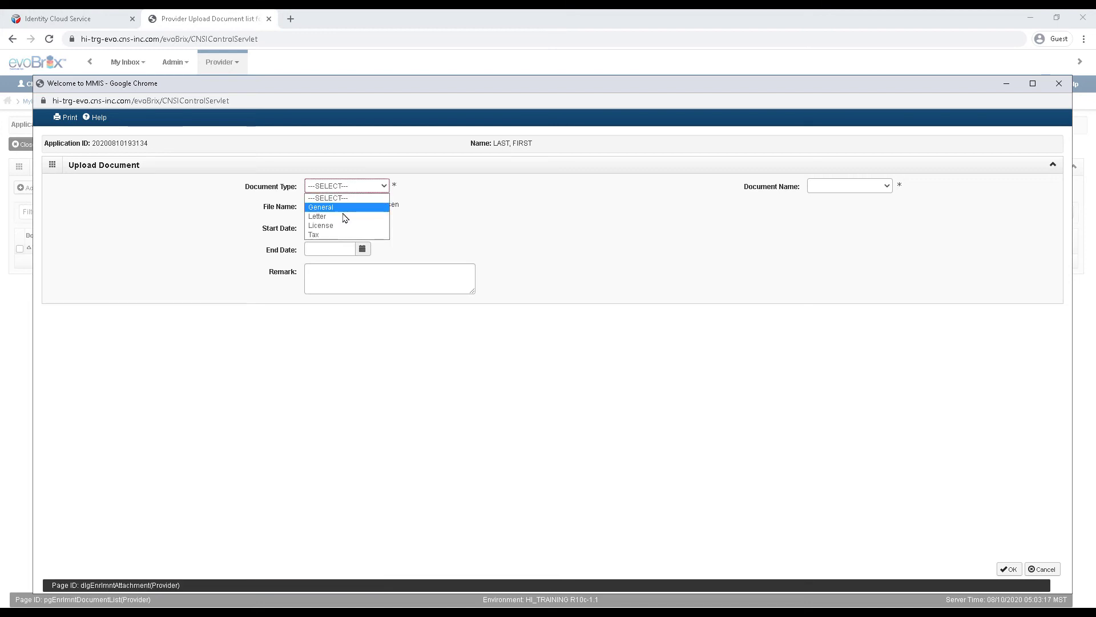
{"action": "left_click", "coordinate": [341, 226]}
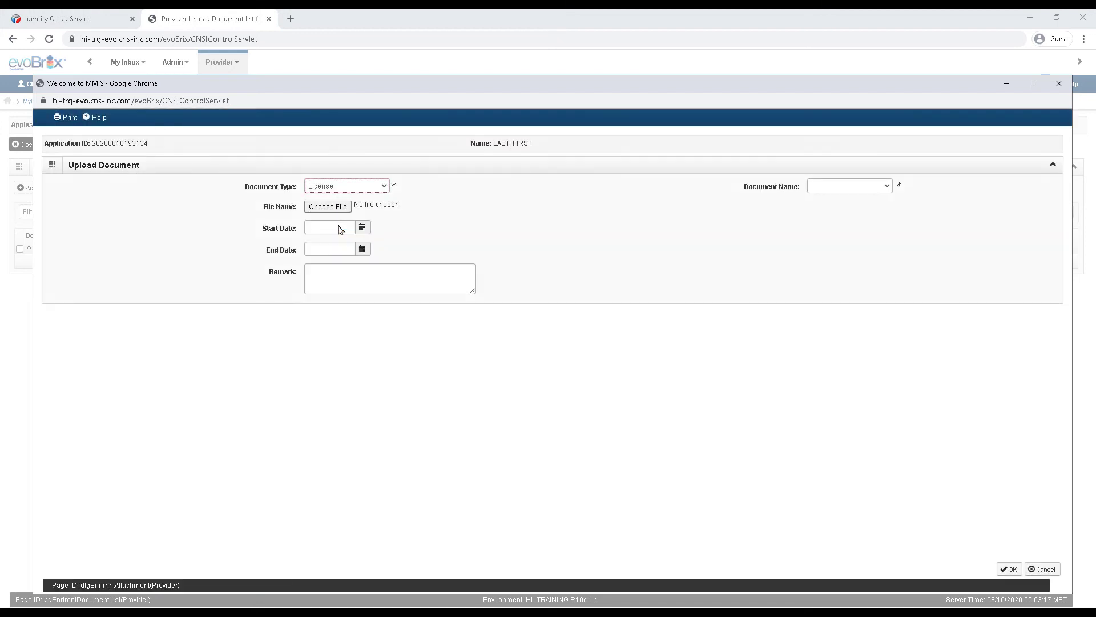
{"action": "left_click", "coordinate": [886, 189]}
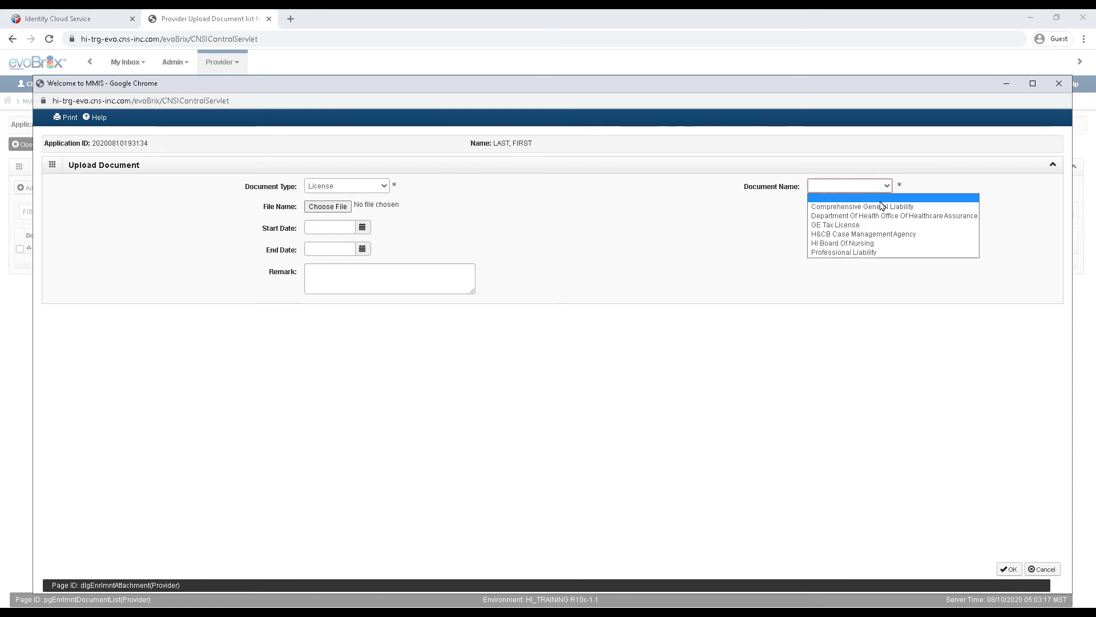
{"action": "left_click", "coordinate": [880, 216]}
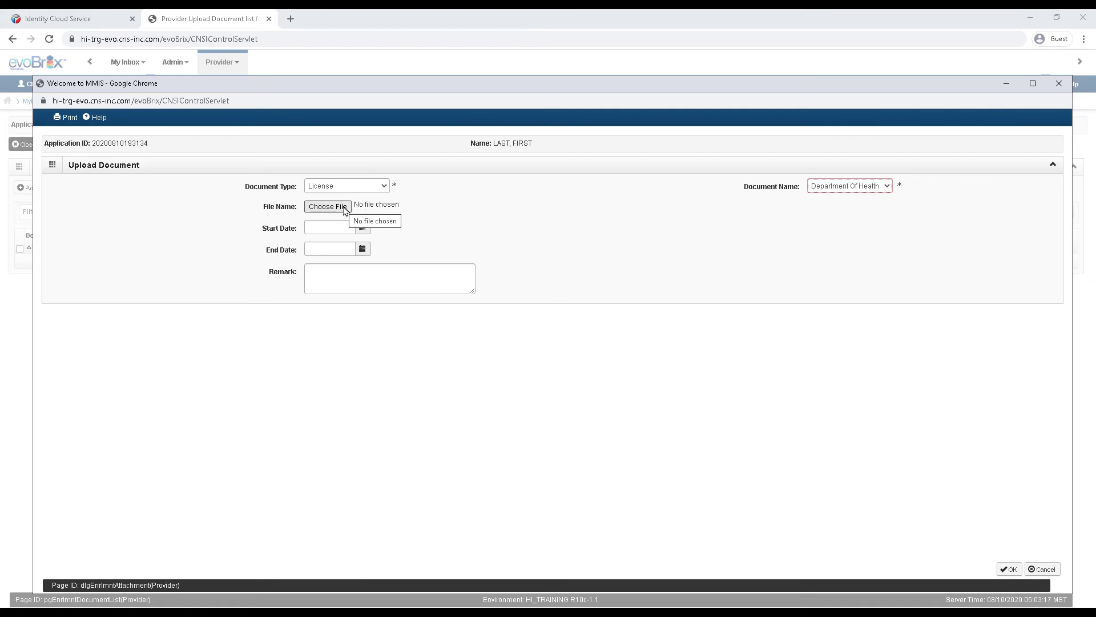
{"action": "left_click", "coordinate": [345, 208]}
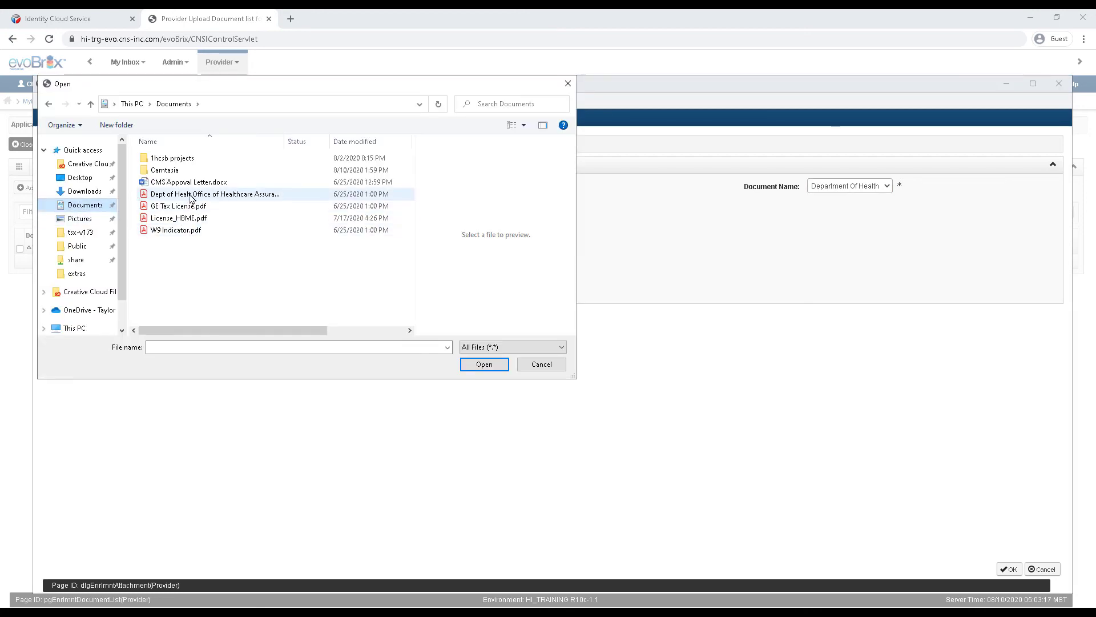
{"action": "left_click", "coordinate": [190, 196]}
{"action": "left_click", "coordinate": [484, 364]}
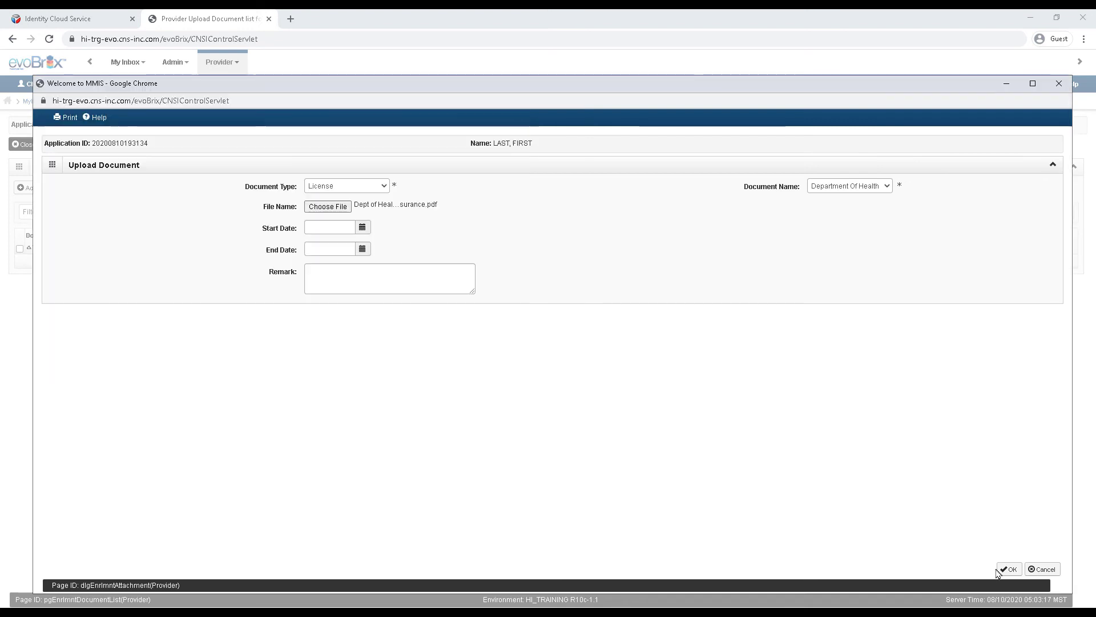
{"action": "left_click", "coordinate": [1007, 569]}
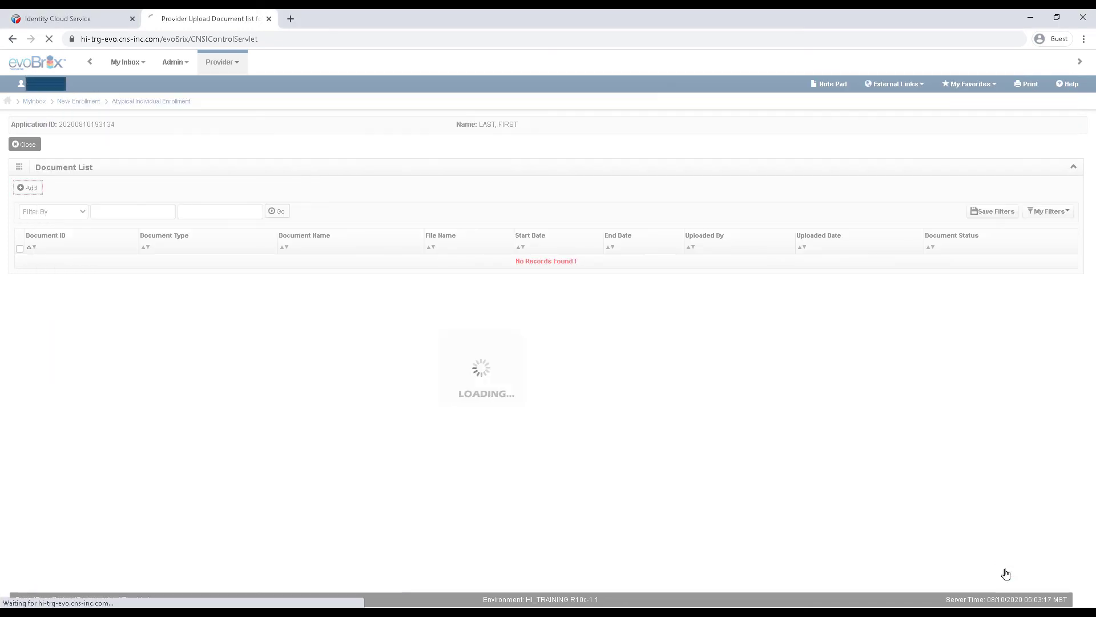
{"action": "left_click", "coordinate": [30, 188]}
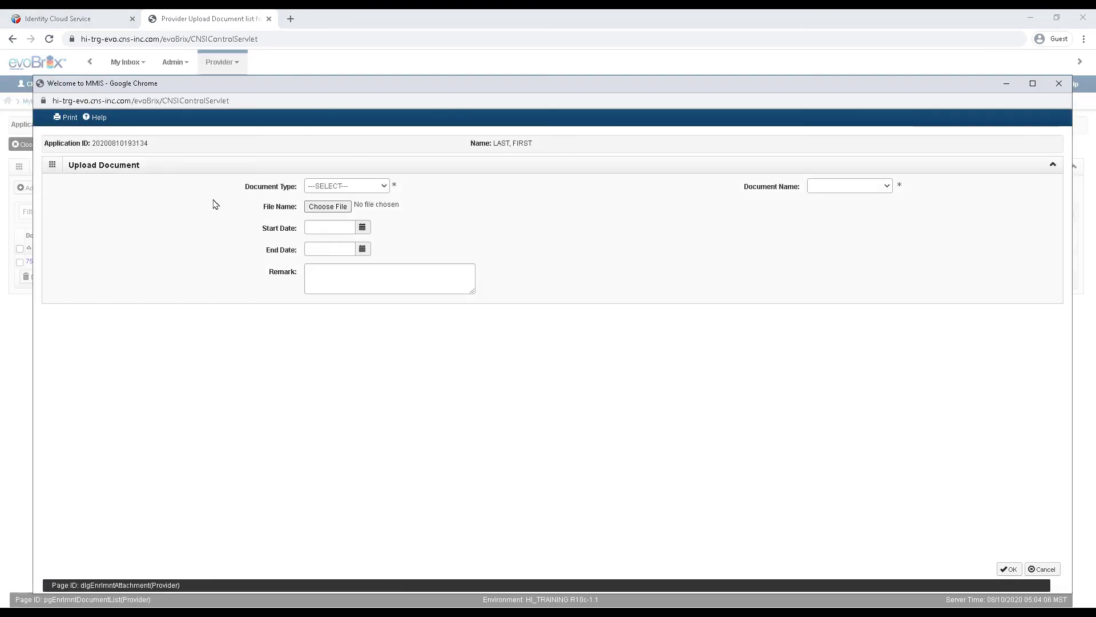
Step: Upload GE Tax License.pdf as a License document named GE Tax License
{"action": "left_click", "coordinate": [340, 187]}
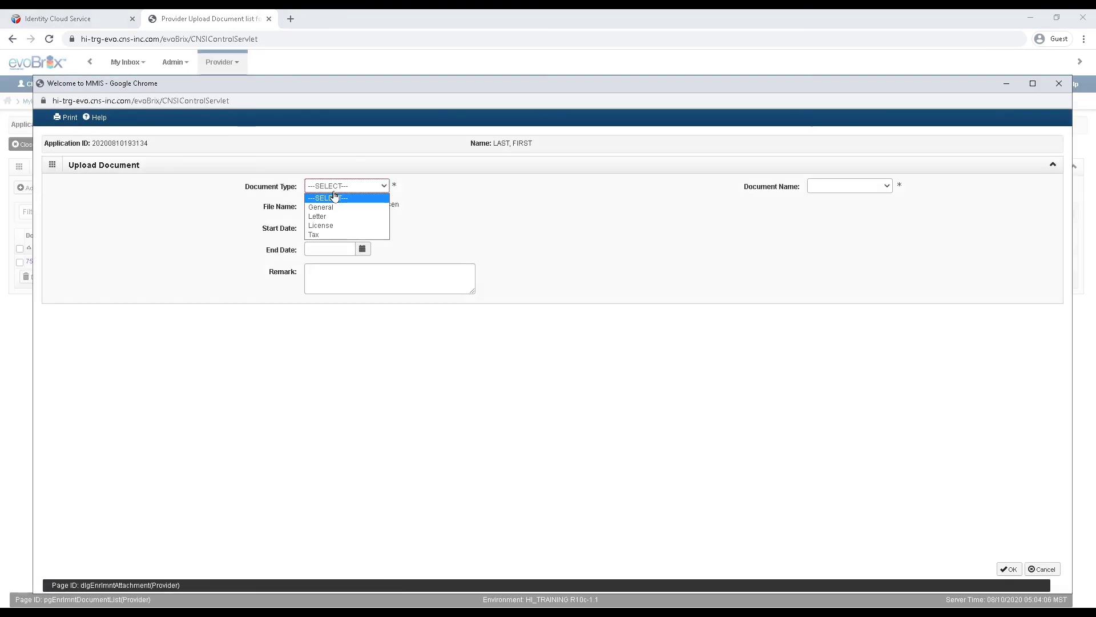
{"action": "left_click", "coordinate": [321, 225]}
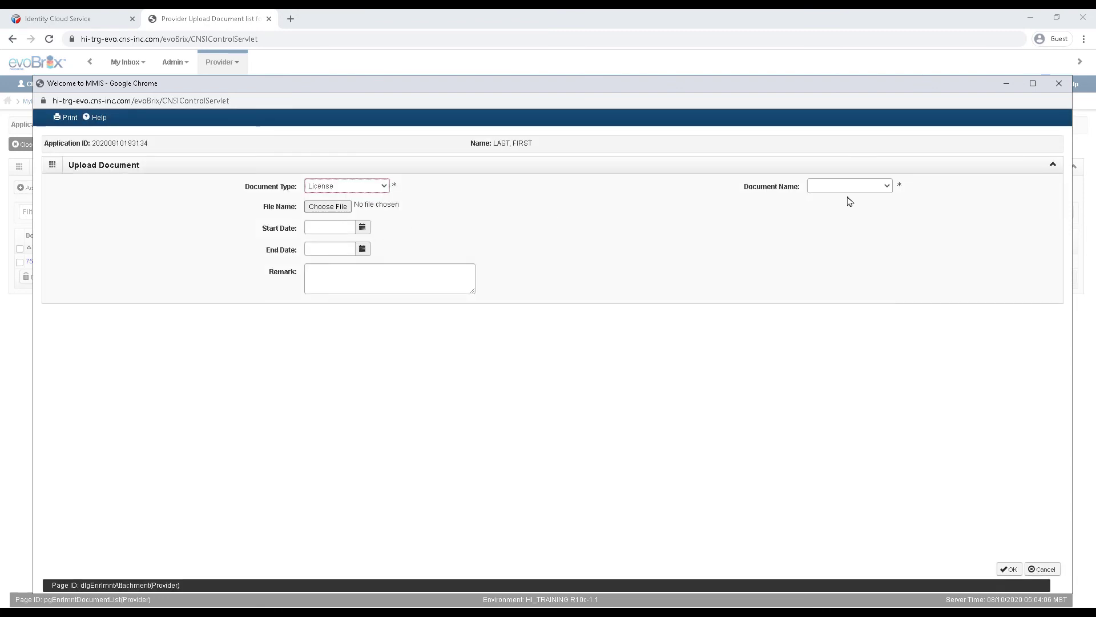
{"action": "left_click", "coordinate": [886, 187]}
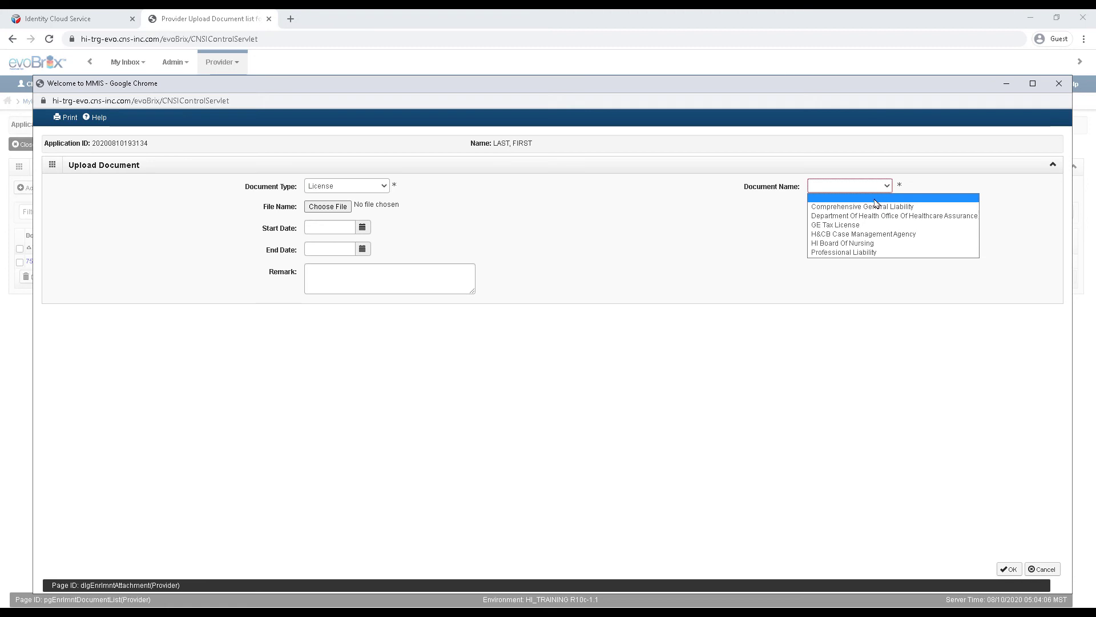
{"action": "left_click", "coordinate": [857, 225]}
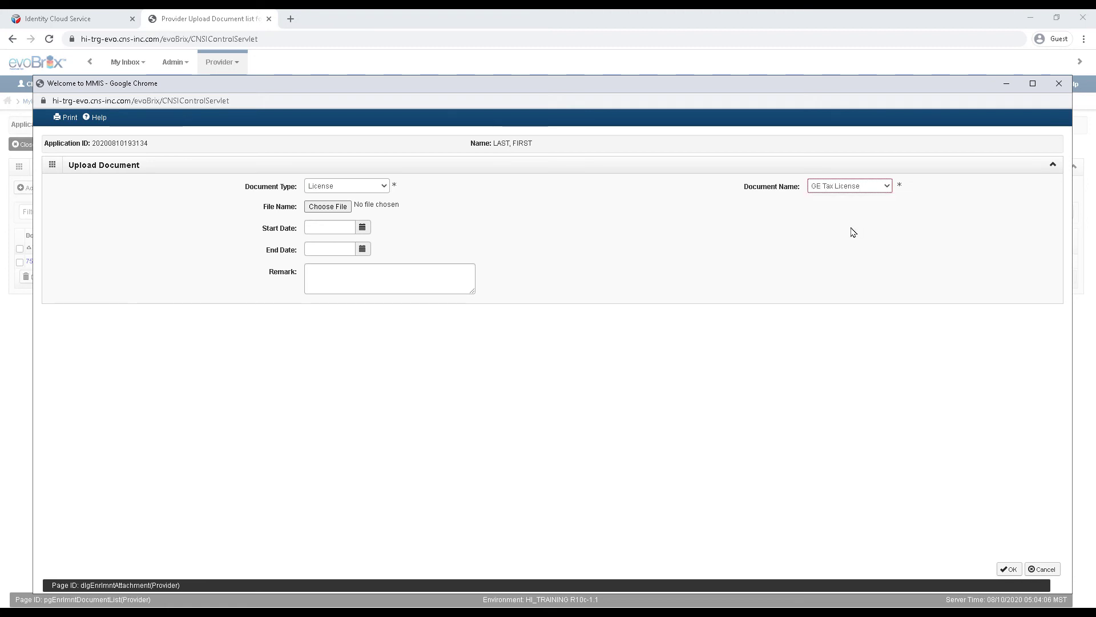
{"action": "left_click", "coordinate": [334, 208]}
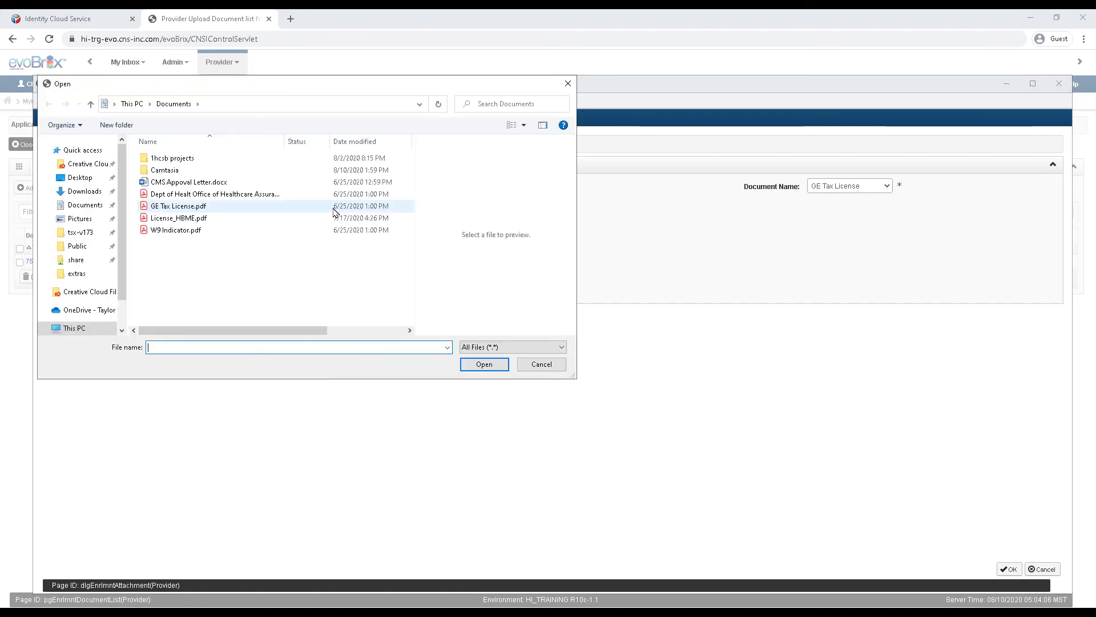
{"action": "left_click_drag", "start_coordinate": [184, 207], "coordinate": [186, 208]}
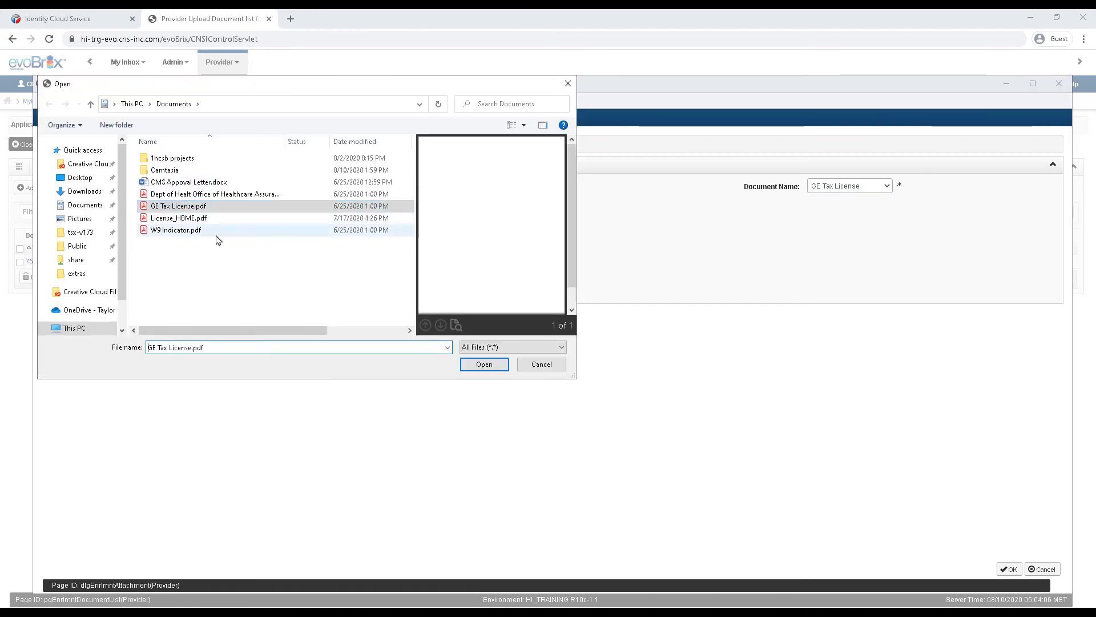
{"action": "left_click", "coordinate": [479, 370]}
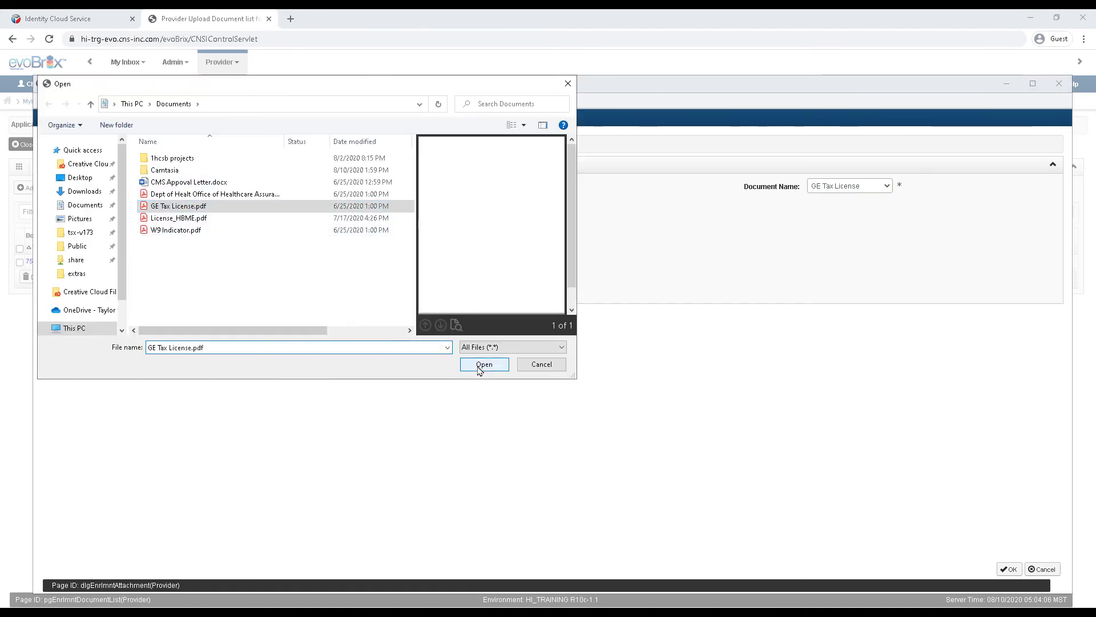
{"action": "left_click", "coordinate": [1009, 569]}
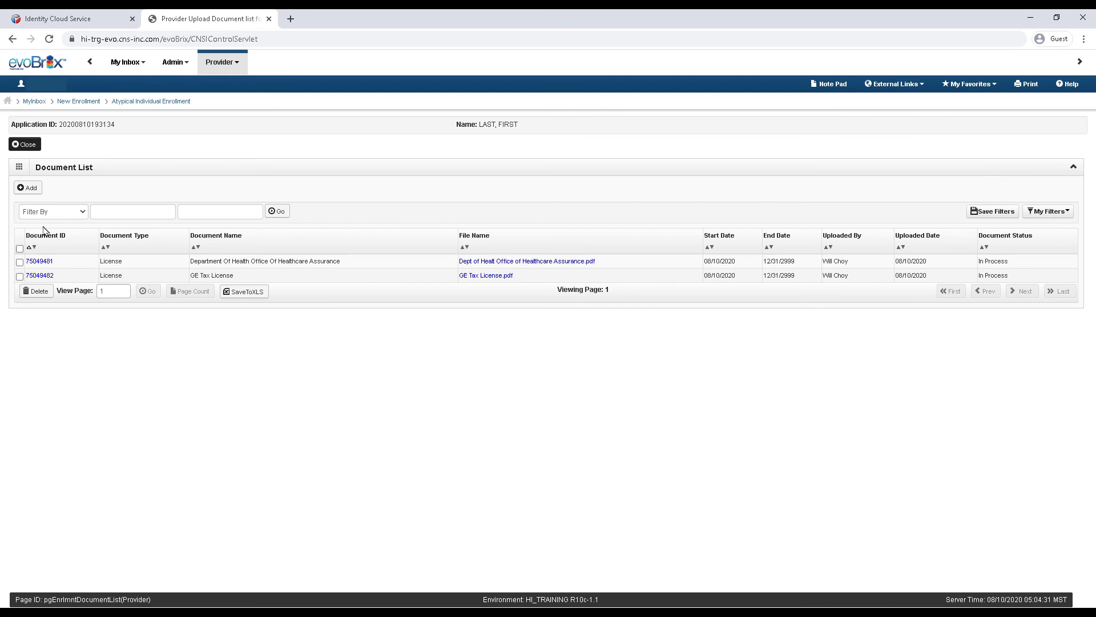
Step: Upload W9 Indicator.pdf as a Tax document named W9 Indicator
{"action": "left_click", "coordinate": [28, 189]}
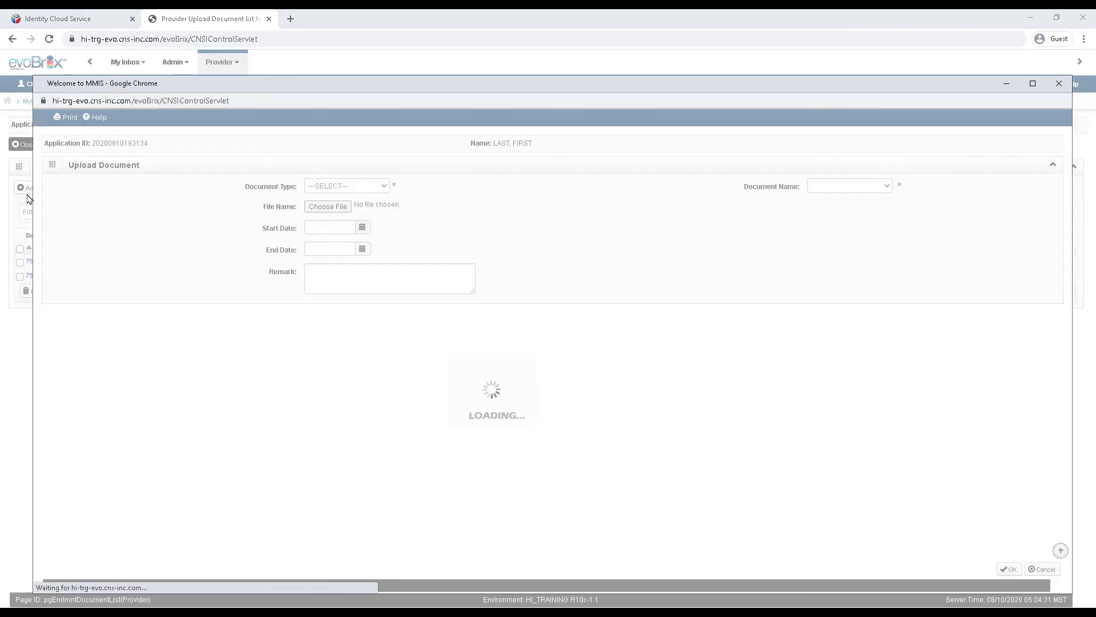
{"action": "left_click", "coordinate": [366, 187]}
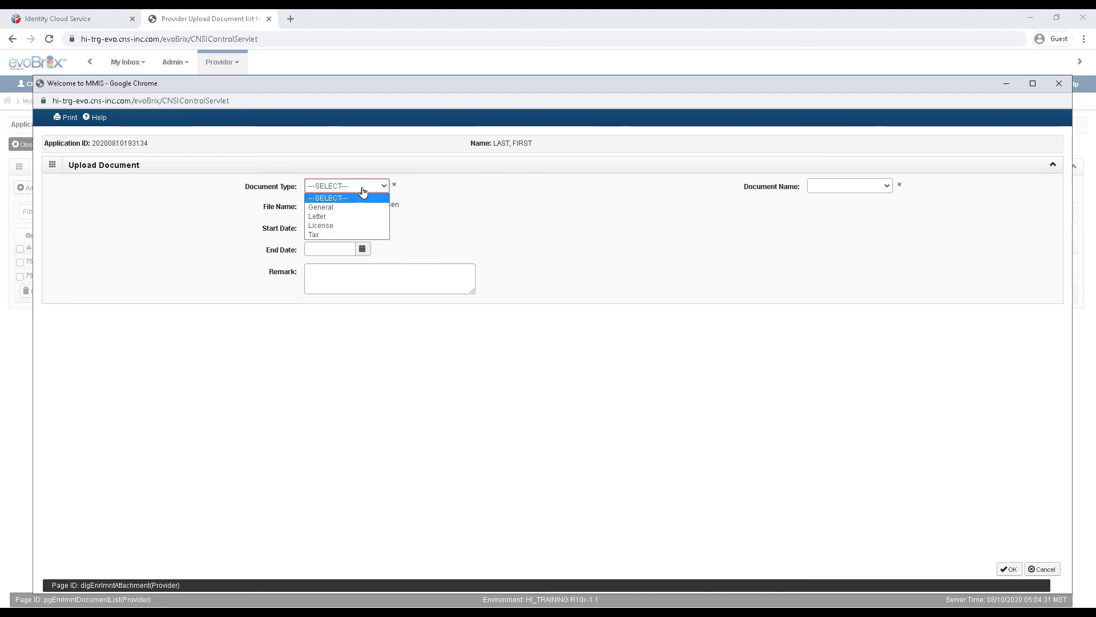
{"action": "left_click", "coordinate": [342, 235]}
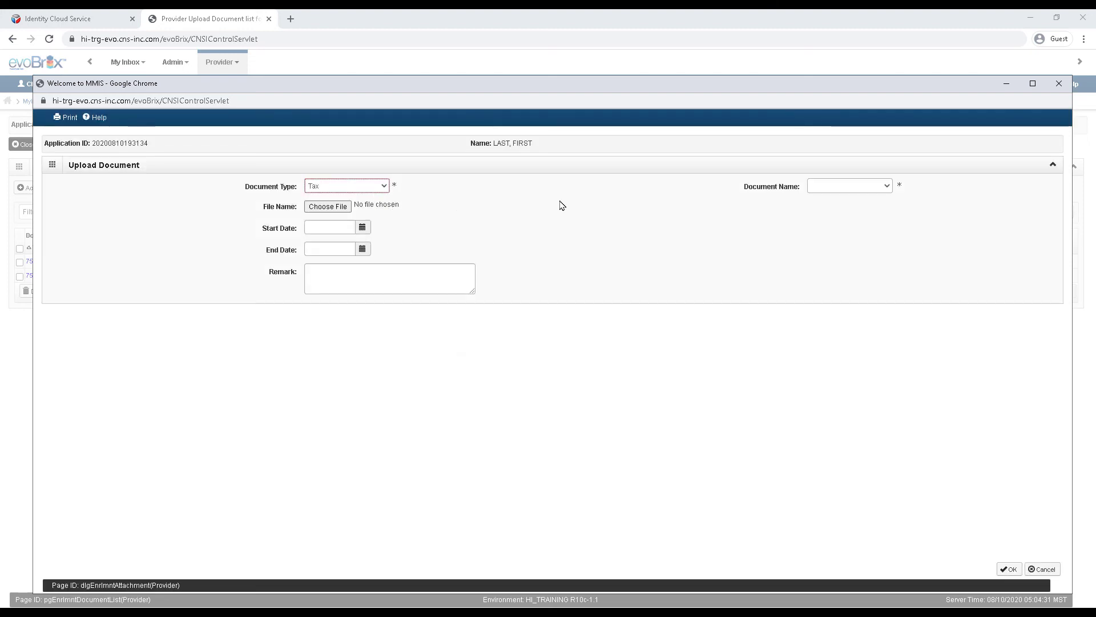
{"action": "left_click", "coordinate": [887, 196]}
{"action": "left_click", "coordinate": [880, 206]}
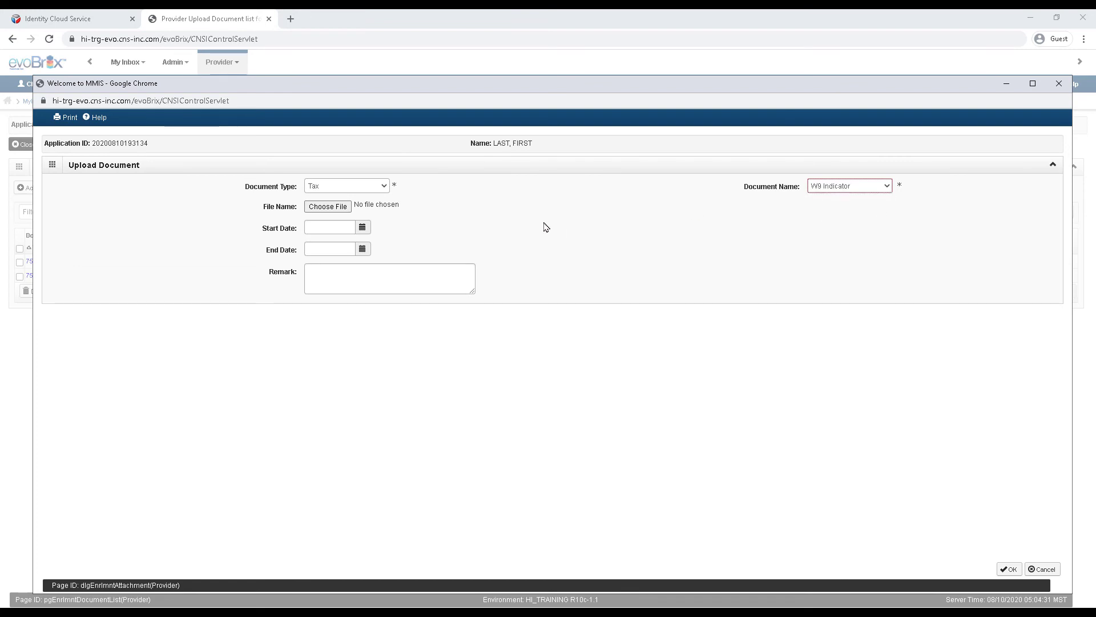
{"action": "left_click", "coordinate": [343, 209]}
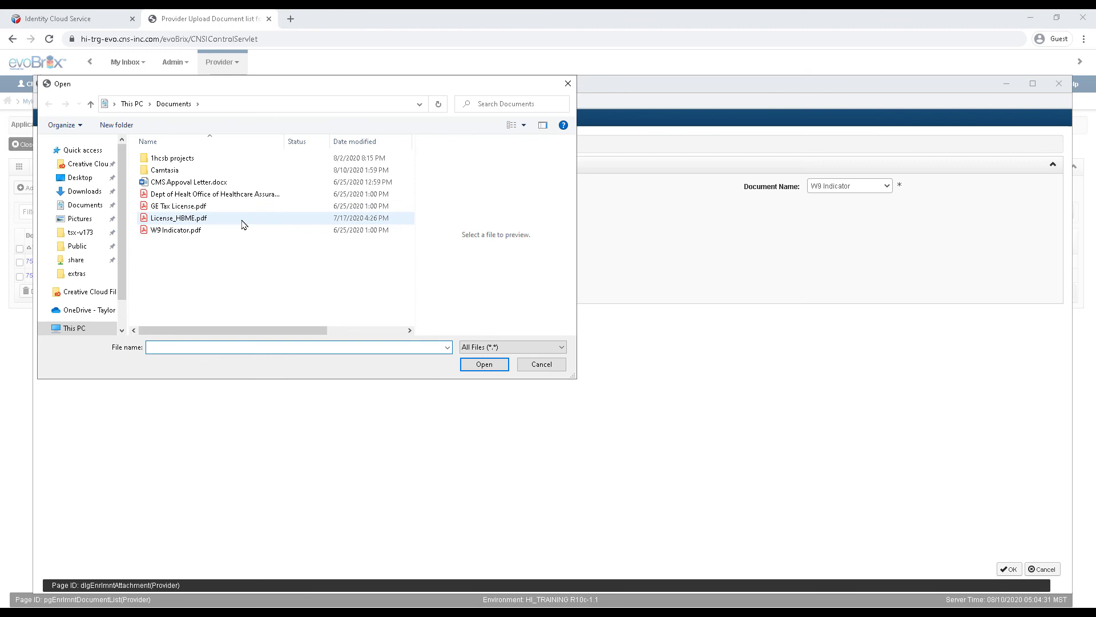
{"action": "left_click", "coordinate": [197, 232]}
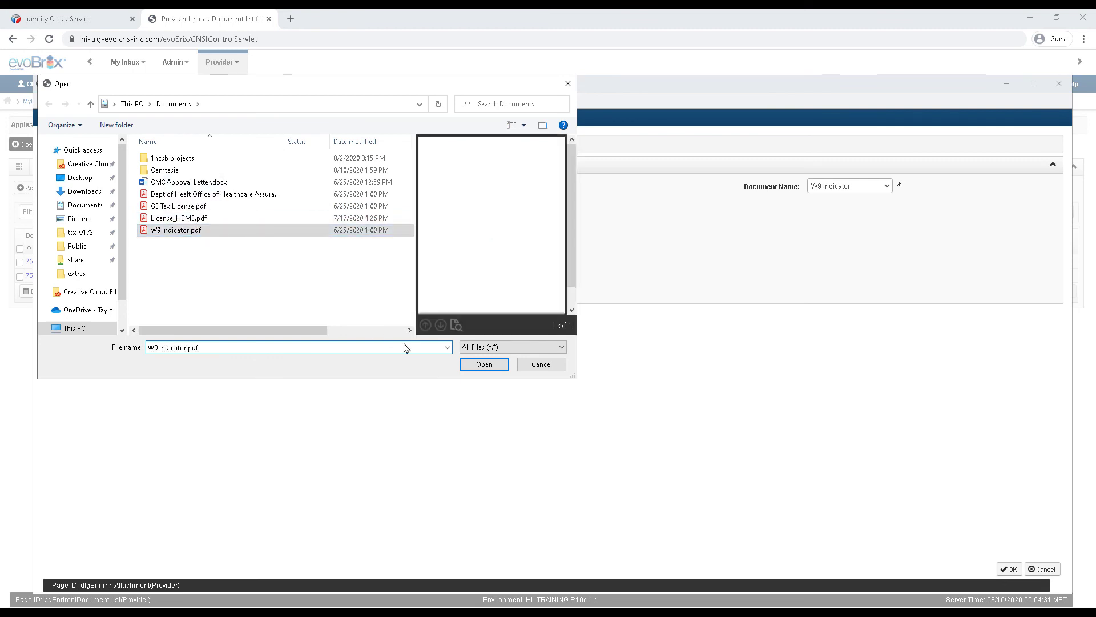
{"action": "left_click", "coordinate": [483, 365]}
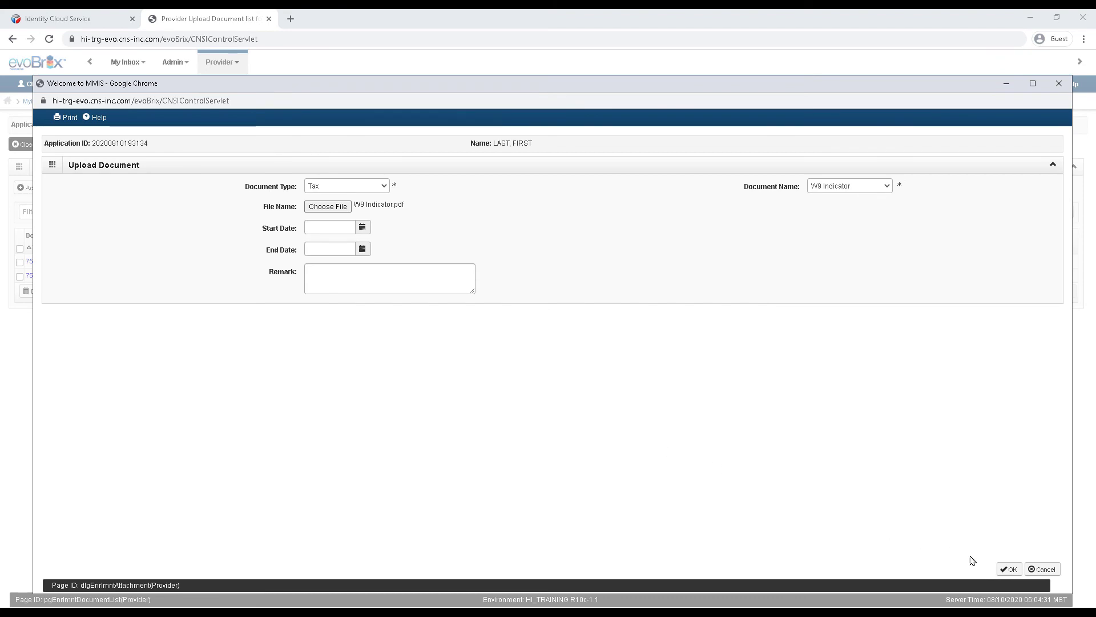
{"action": "left_click", "coordinate": [1008, 569]}
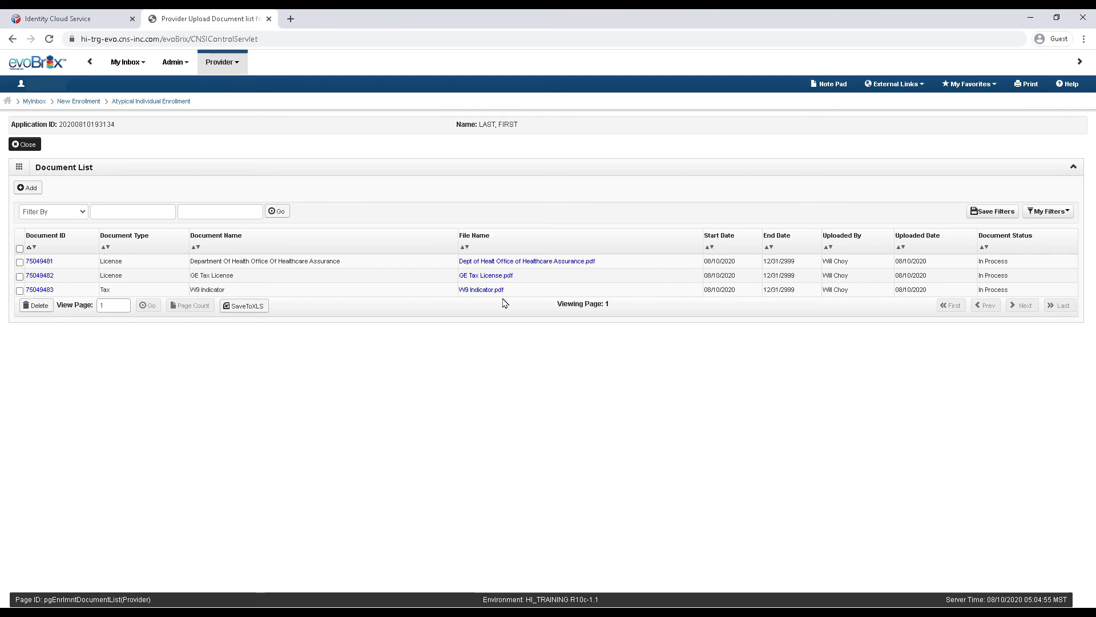
Step: Open the Step 11 checklist and answer No to the date, exclusion, conviction, false-claims and Medicaid questions
{"action": "left_click", "coordinate": [26, 144]}
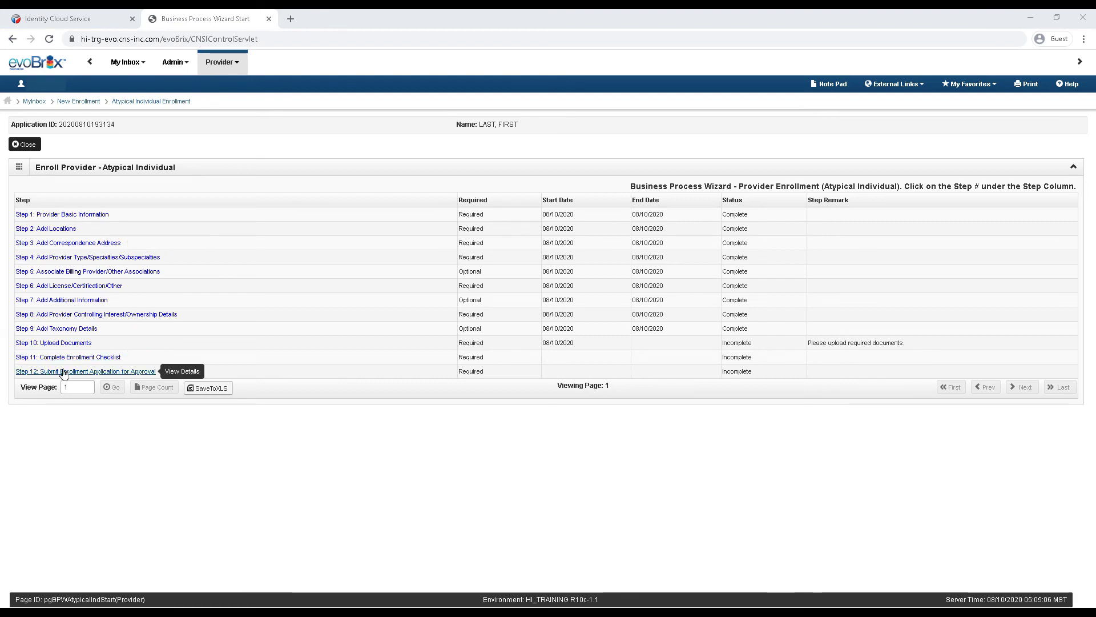
{"action": "left_click", "coordinate": [25, 358]}
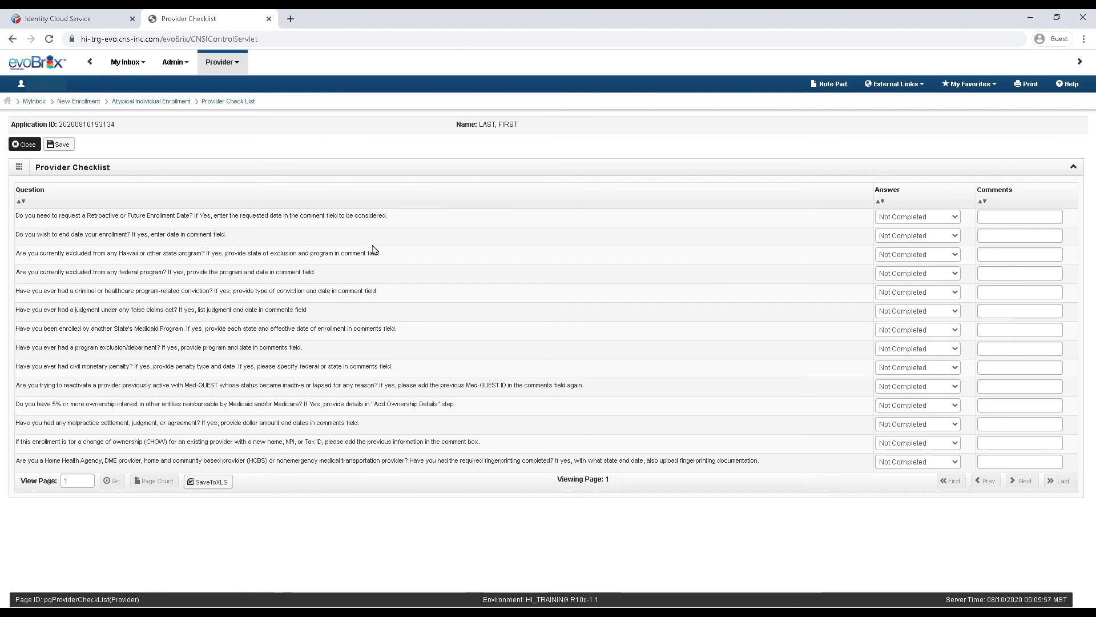
{"action": "left_click", "coordinate": [958, 221]}
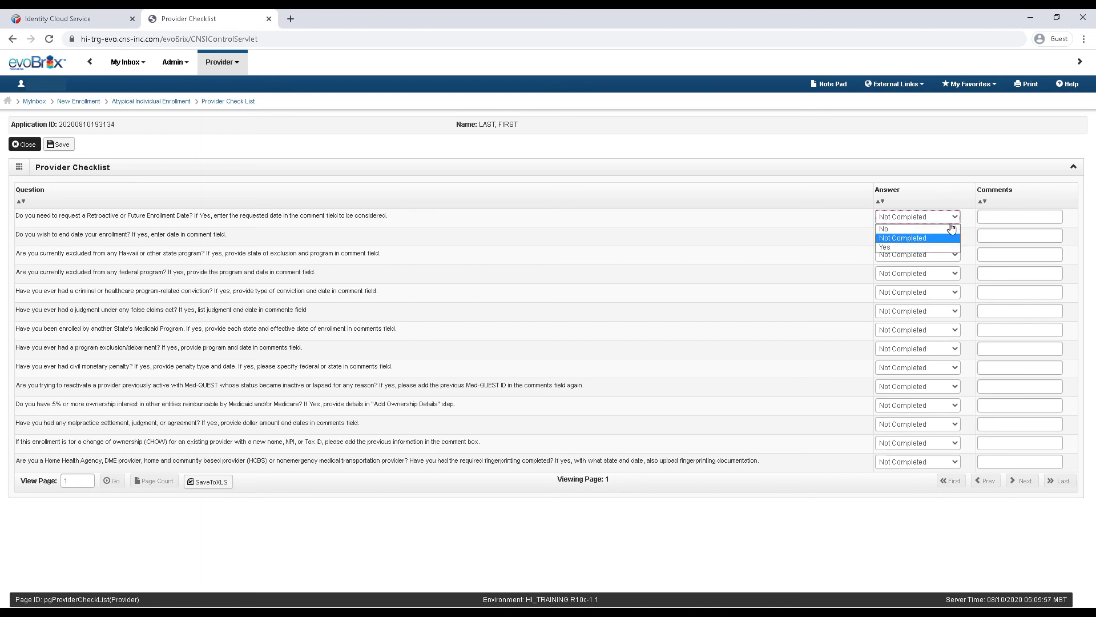
{"action": "left_click", "coordinate": [958, 239]}
{"action": "left_click", "coordinate": [957, 239]}
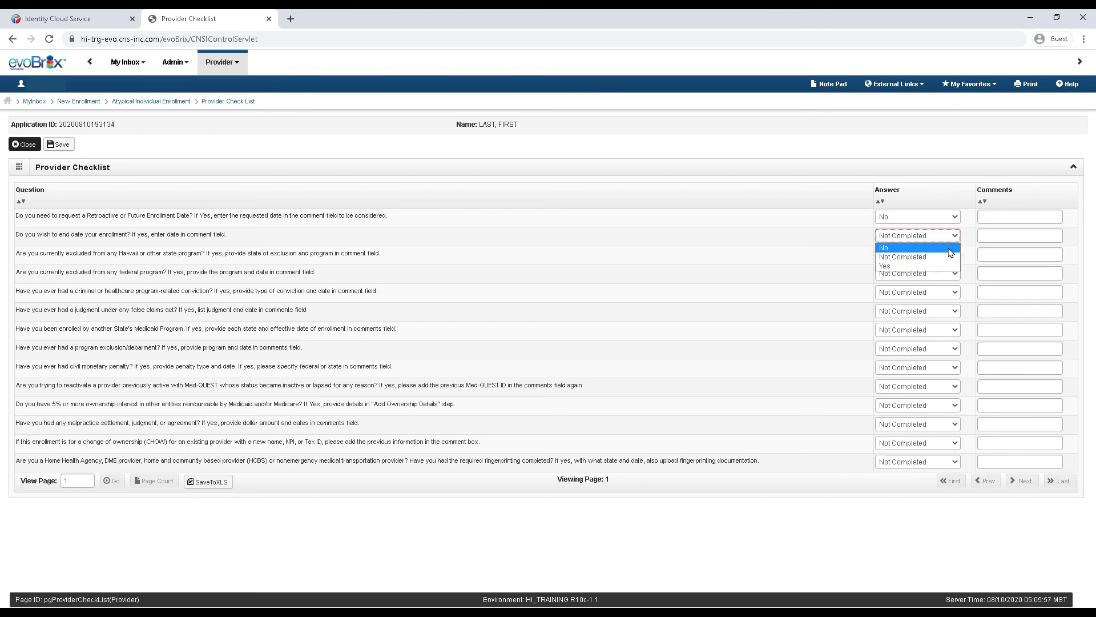
{"action": "left_click", "coordinate": [951, 248]}
{"action": "left_click", "coordinate": [945, 258]}
{"action": "left_click", "coordinate": [942, 266]}
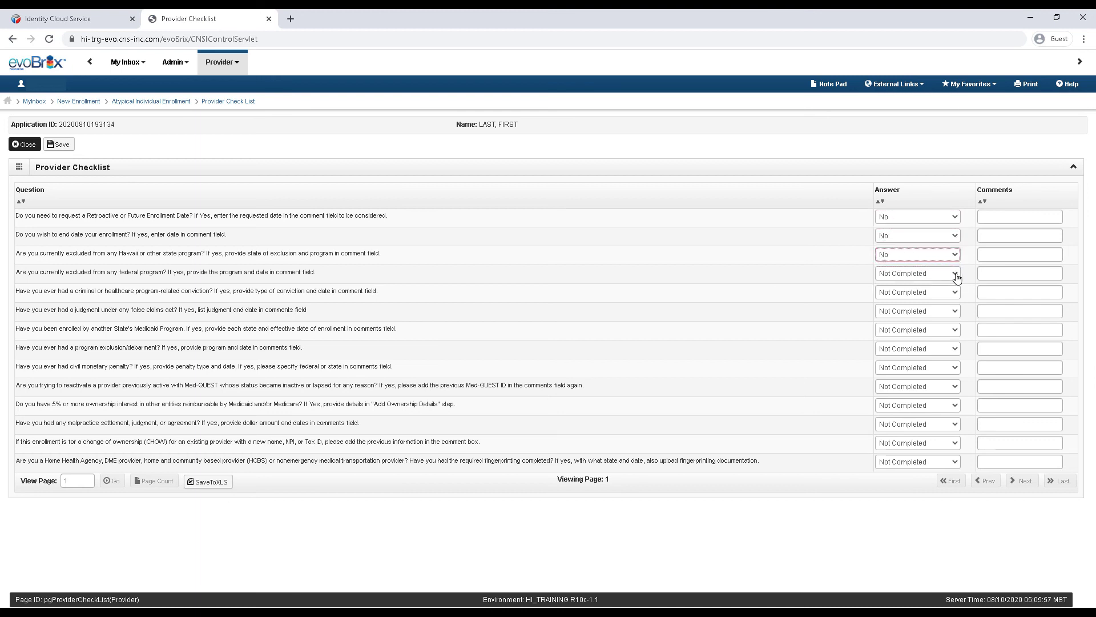
{"action": "left_click", "coordinate": [954, 274]}
{"action": "left_click", "coordinate": [947, 285]}
{"action": "left_click", "coordinate": [955, 293]}
{"action": "left_click", "coordinate": [951, 302]}
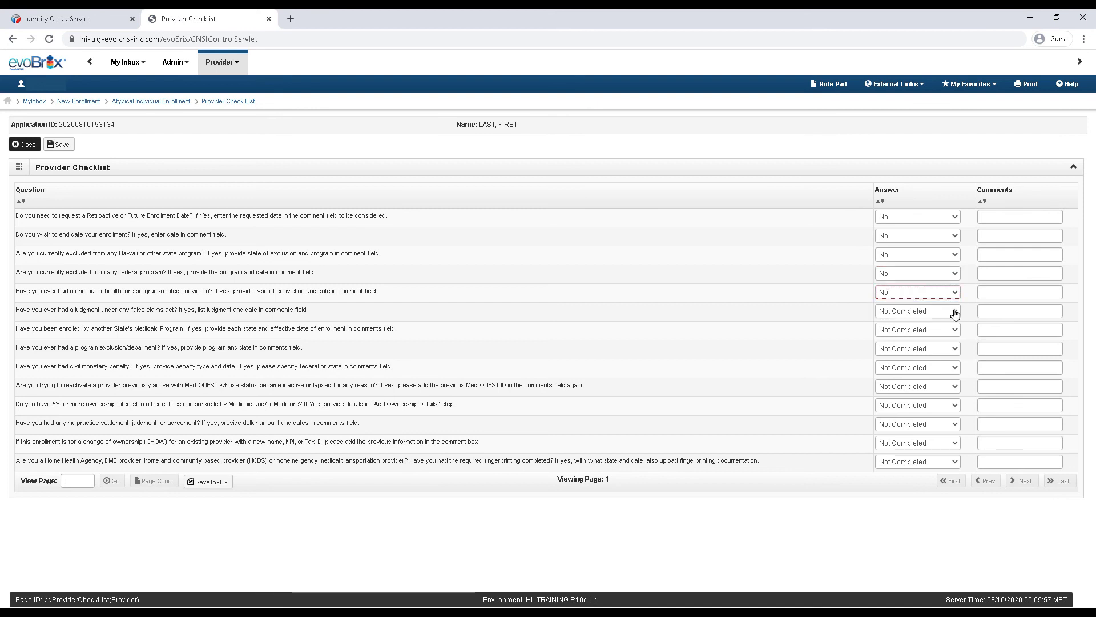
{"action": "left_click", "coordinate": [954, 312]}
{"action": "left_click", "coordinate": [946, 321]}
{"action": "left_click", "coordinate": [946, 328]}
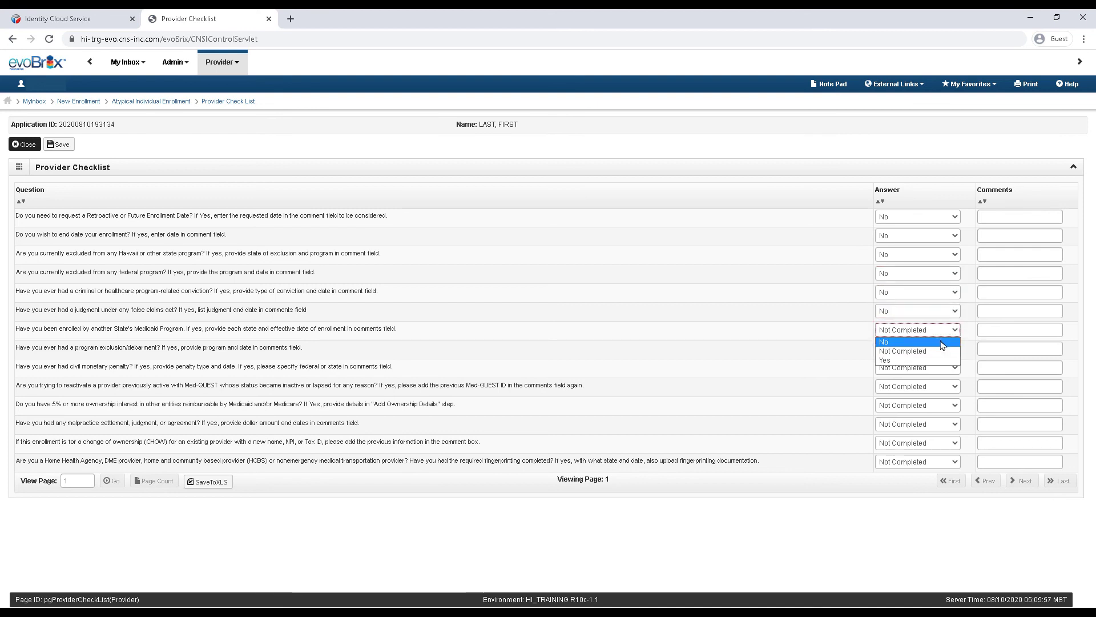
{"action": "left_click", "coordinate": [945, 342]}
{"action": "left_click", "coordinate": [948, 349]}
{"action": "left_click", "coordinate": [942, 360]}
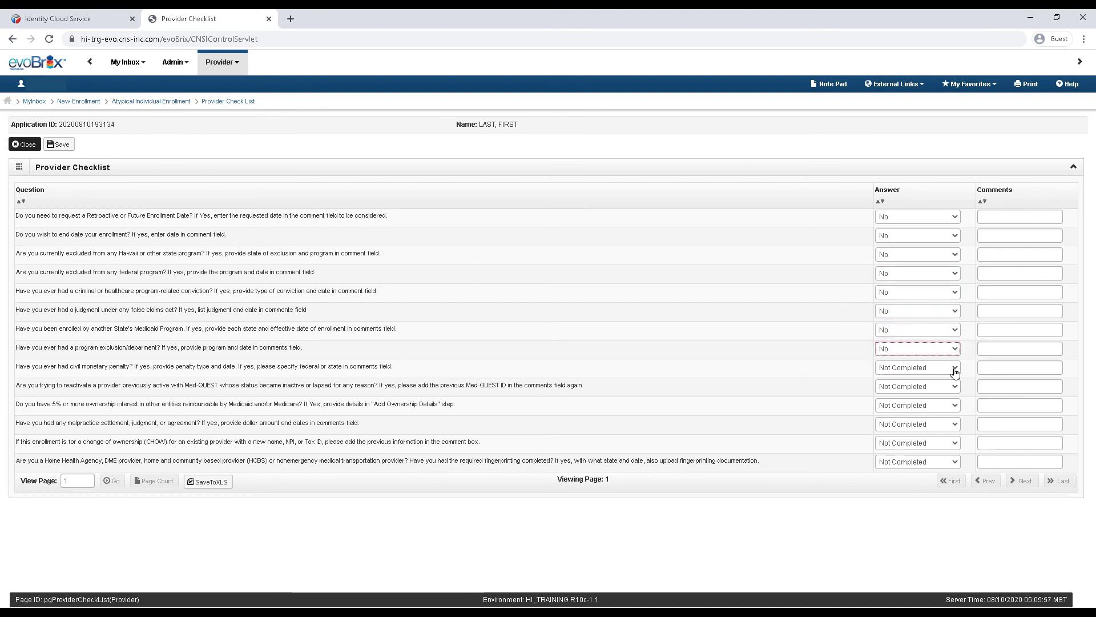
Step: Answer No to the penalty, reactivation, ownership, malpractice, ownership-change and fingerprinting questions, then save
{"action": "left_click", "coordinate": [954, 368]}
{"action": "left_click", "coordinate": [947, 379]}
{"action": "left_click", "coordinate": [960, 392]}
{"action": "left_click", "coordinate": [949, 399]}
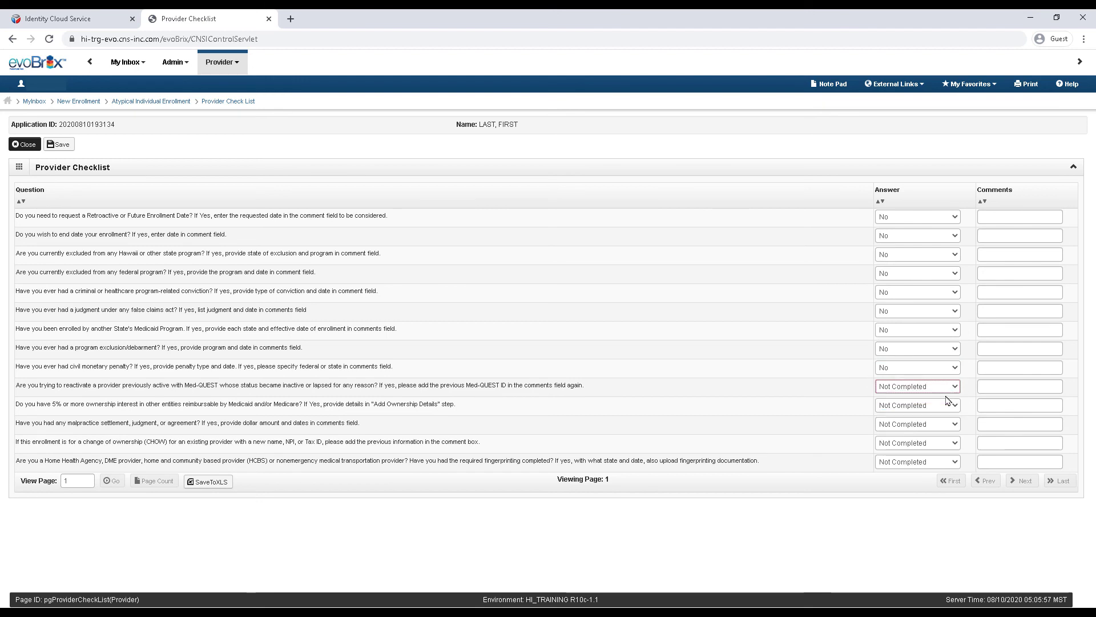
{"action": "left_click", "coordinate": [951, 407]}
{"action": "left_click", "coordinate": [946, 417]}
{"action": "left_click", "coordinate": [949, 425]}
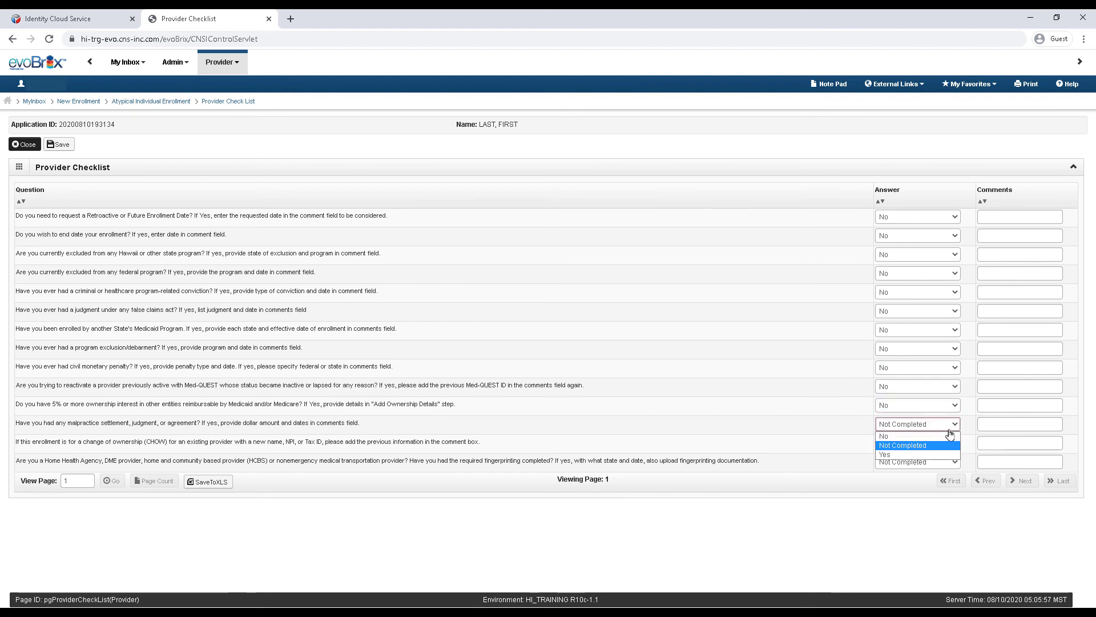
{"action": "left_click", "coordinate": [947, 436]}
{"action": "left_click", "coordinate": [952, 443]}
{"action": "left_click", "coordinate": [951, 444]}
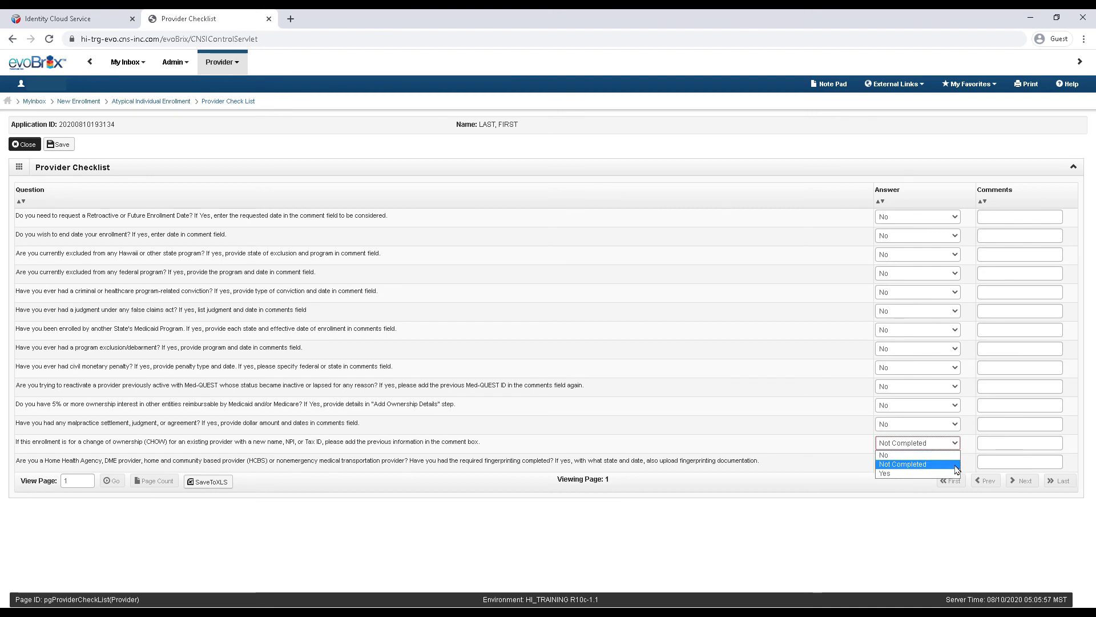
{"action": "left_click", "coordinate": [951, 455]}
{"action": "left_click", "coordinate": [952, 463]}
{"action": "left_click", "coordinate": [946, 474]}
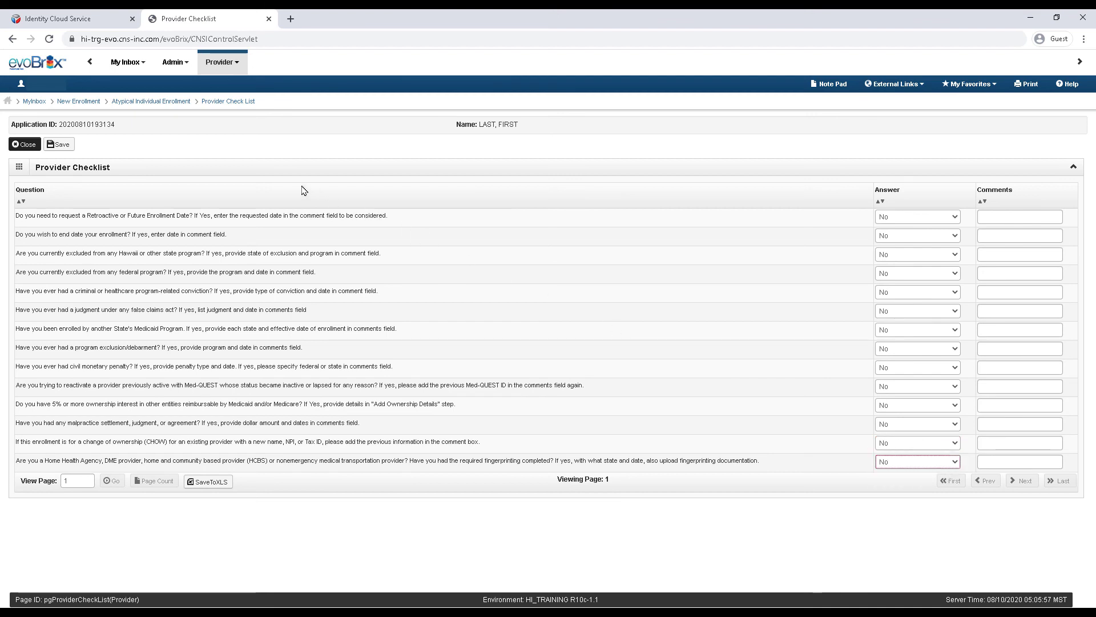
{"action": "left_click", "coordinate": [63, 144]}
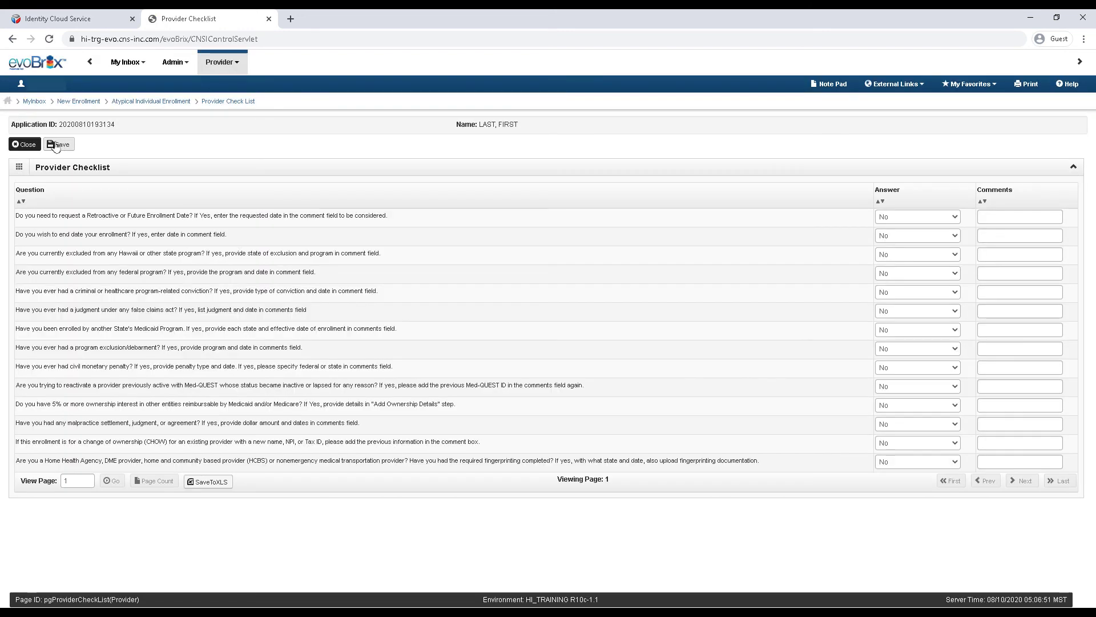
{"action": "left_click", "coordinate": [30, 146]}
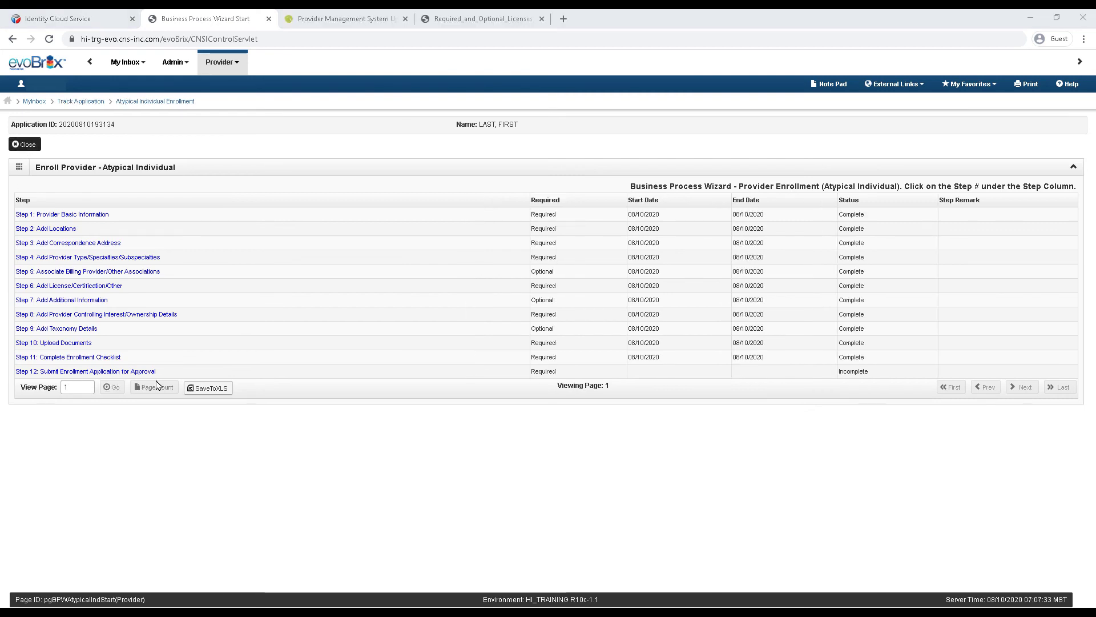
Step: Accept the Part B provider agreement on Step 12 and submit the application for State review
{"action": "left_click", "coordinate": [21, 375]}
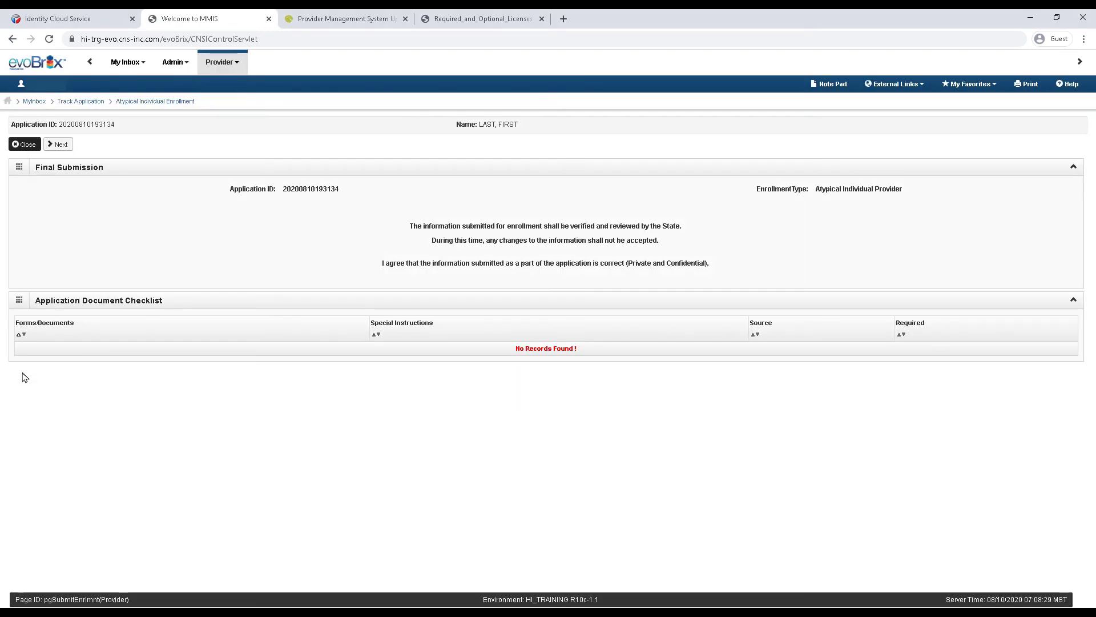
{"action": "left_click", "coordinate": [59, 144]}
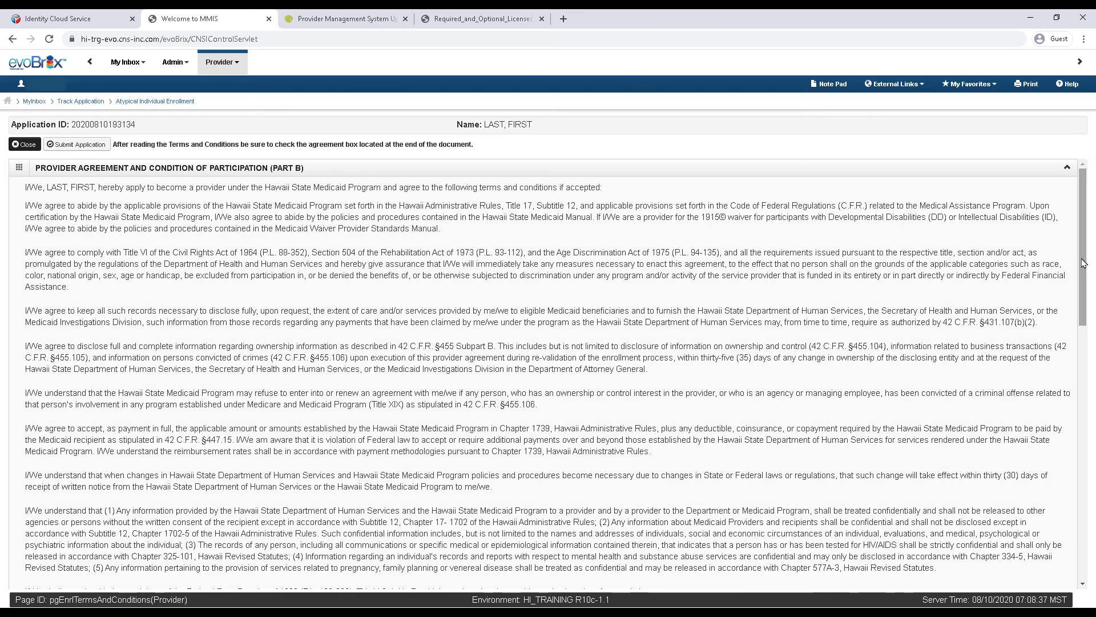
{"action": "left_click_drag", "start_coordinate": [1083, 266], "coordinate": [1083, 516]}
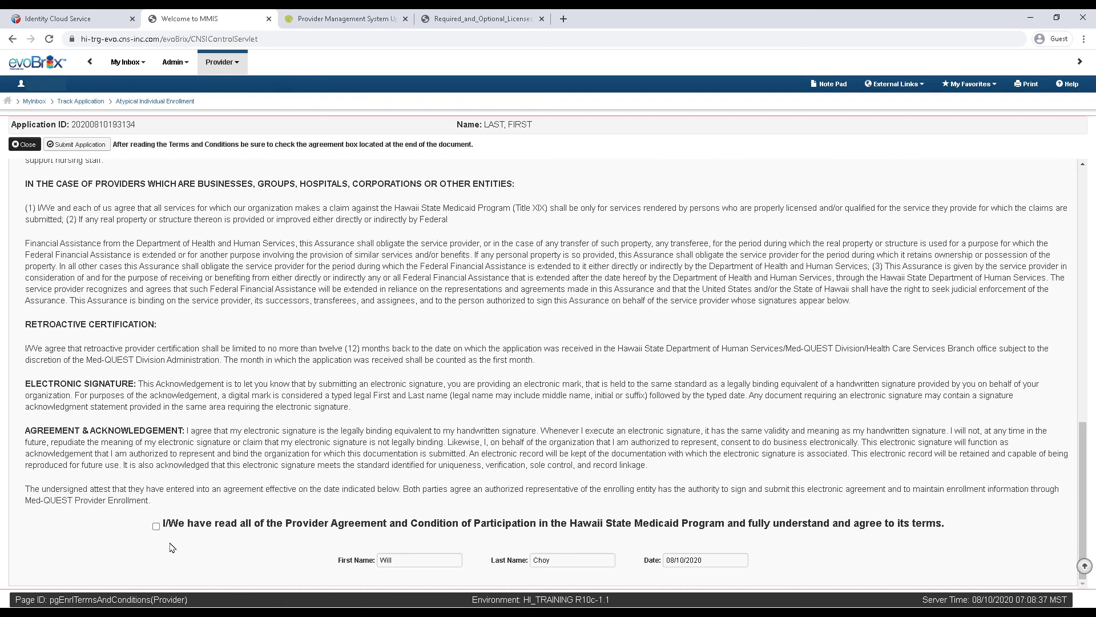
{"action": "left_click", "coordinate": [156, 526]}
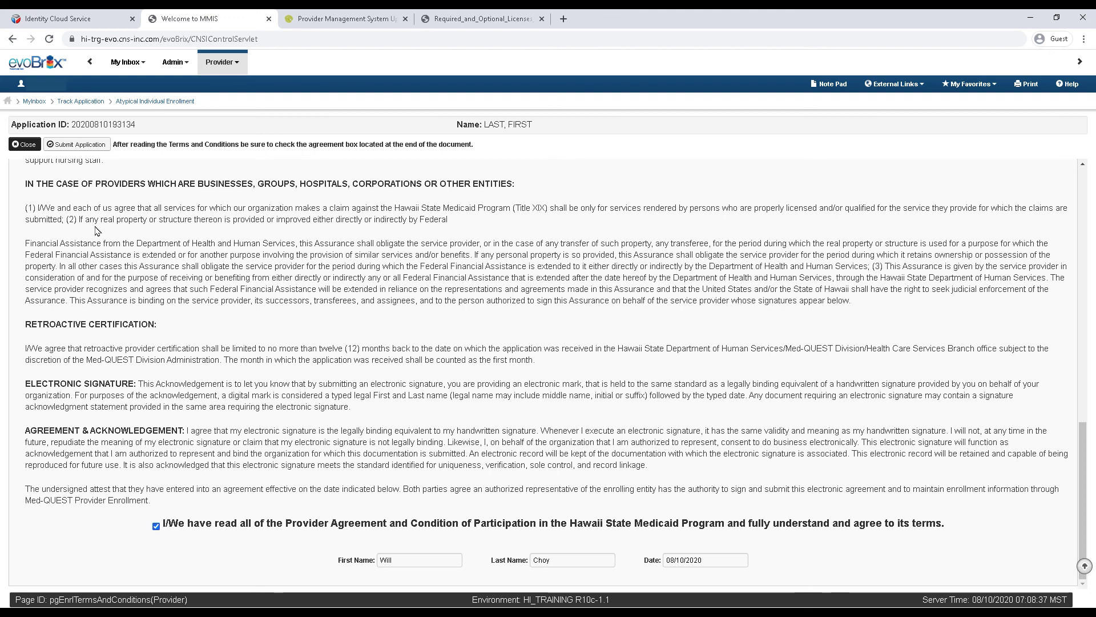
{"action": "left_click", "coordinate": [76, 145]}
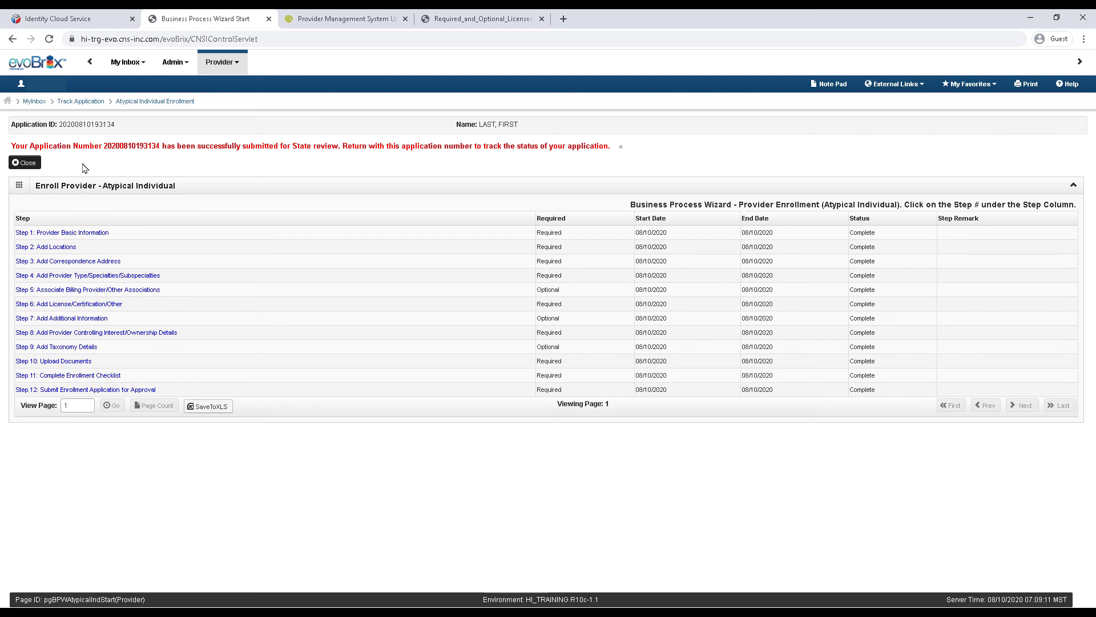
Step: Use Provider > Track Application to look up the newly submitted application by its application ID
{"action": "left_click", "coordinate": [239, 64]}
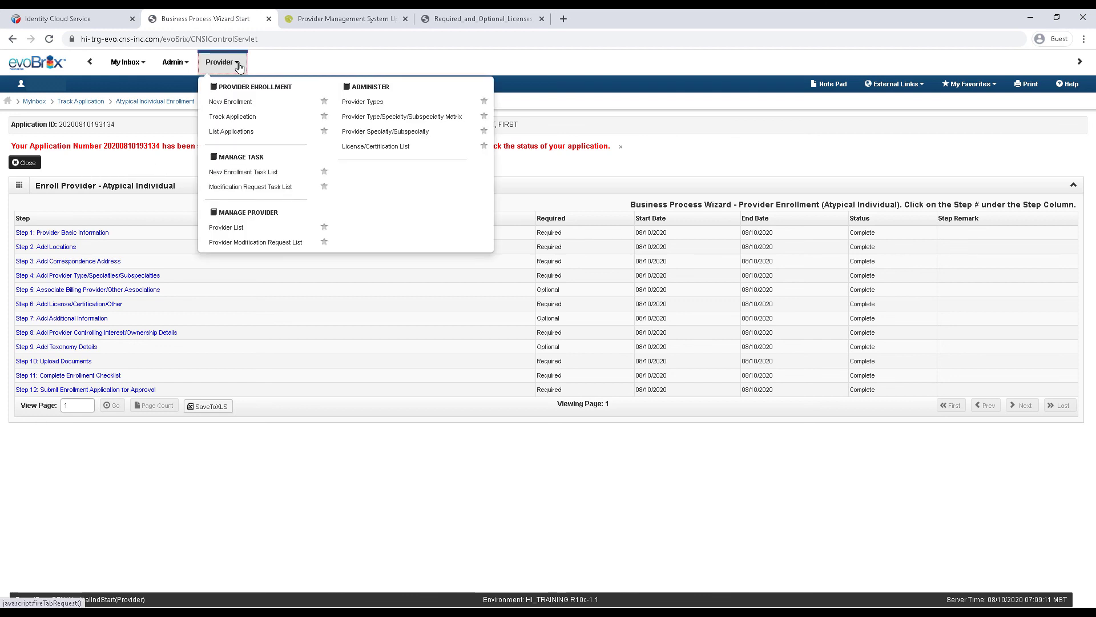
{"action": "left_click", "coordinate": [241, 117]}
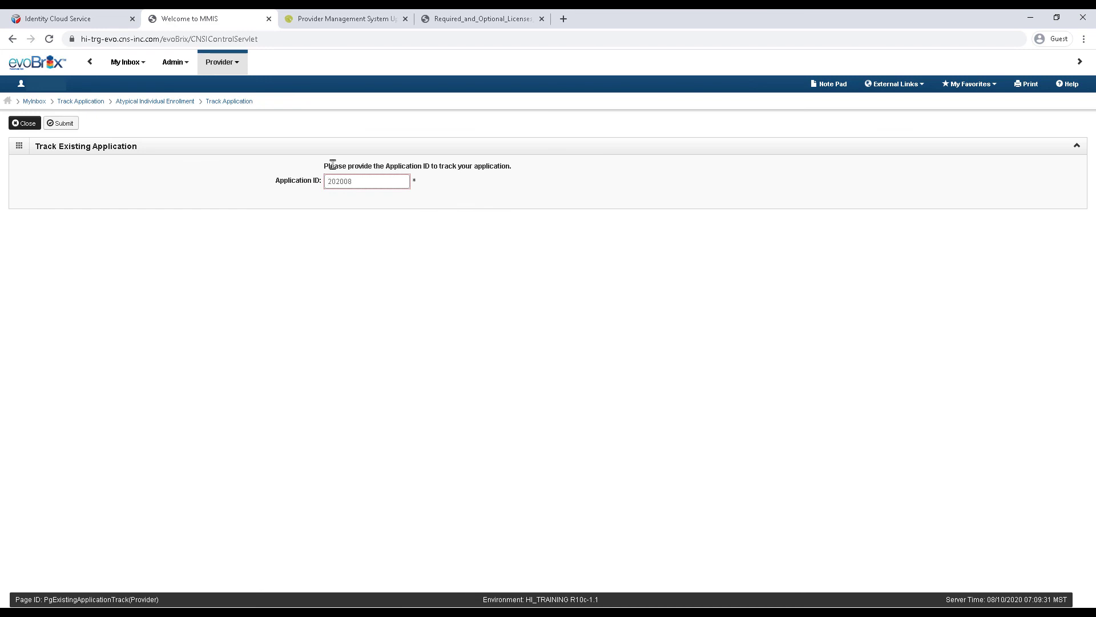
{"action": "key", "text": "Tab"}
{"action": "left_click", "coordinate": [71, 123]}
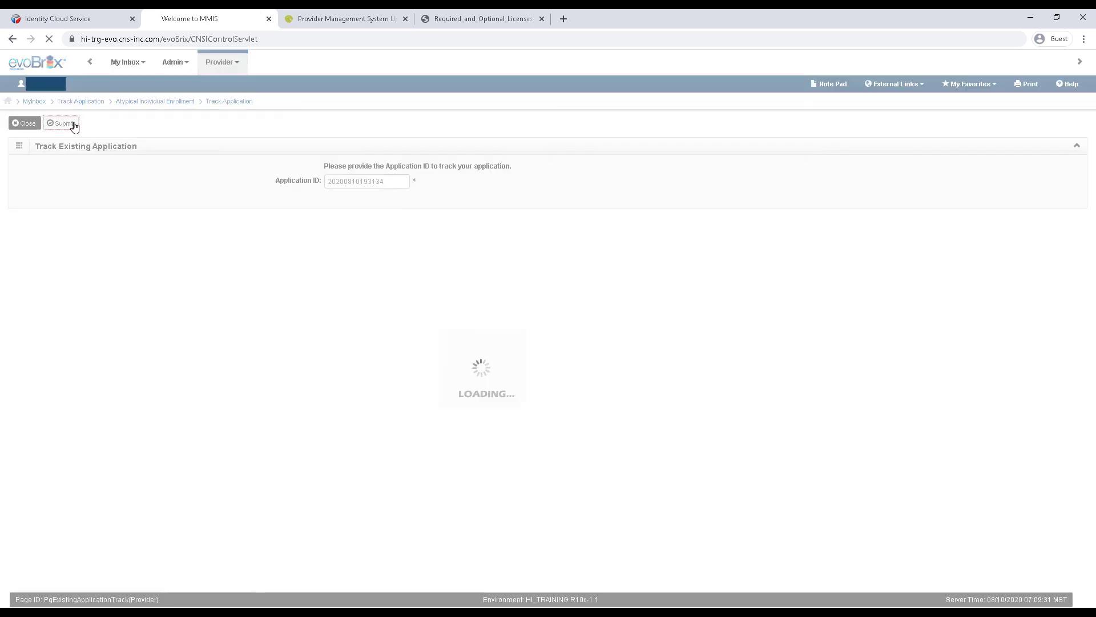